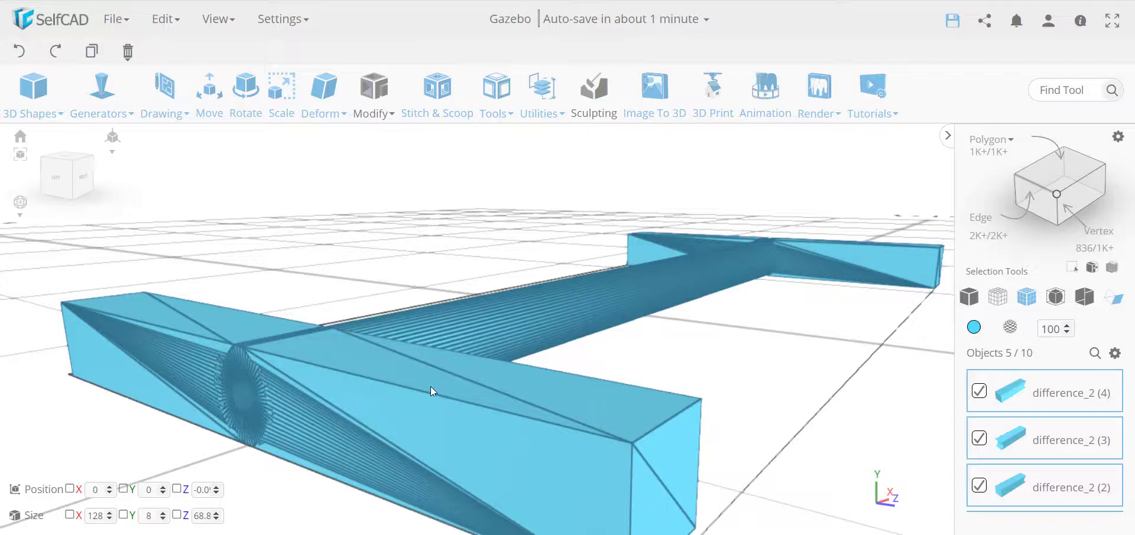
Hide the cylindrical spacer and examine the rounded gaps between the beams at both ends
{"action": "left_click_drag", "start_coordinate": [375, 429], "coordinate": [458, 355]}
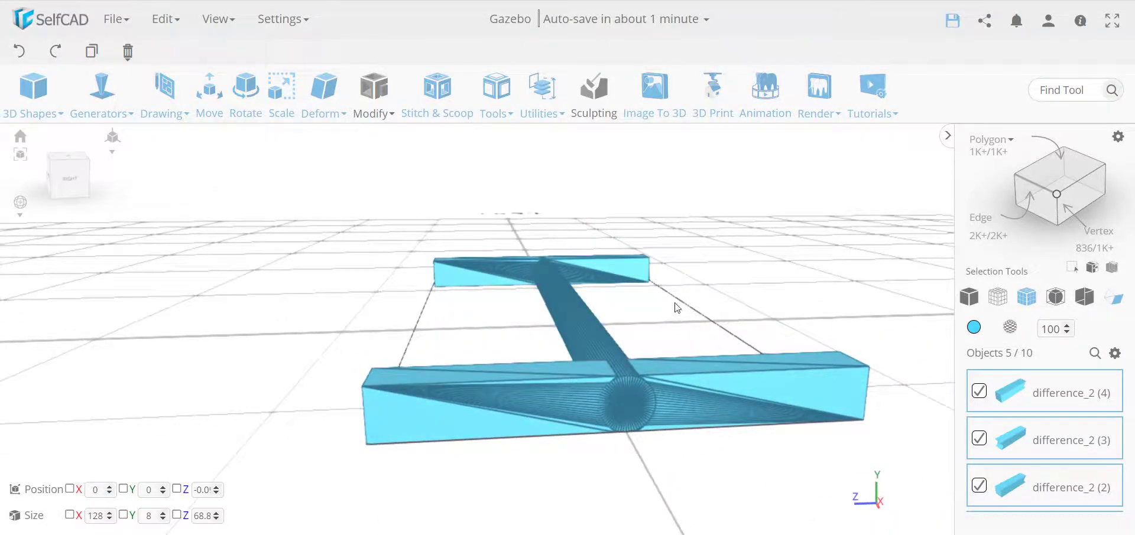
{"action": "left_click", "coordinate": [631, 389]}
{"action": "left_click", "coordinate": [1114, 354]}
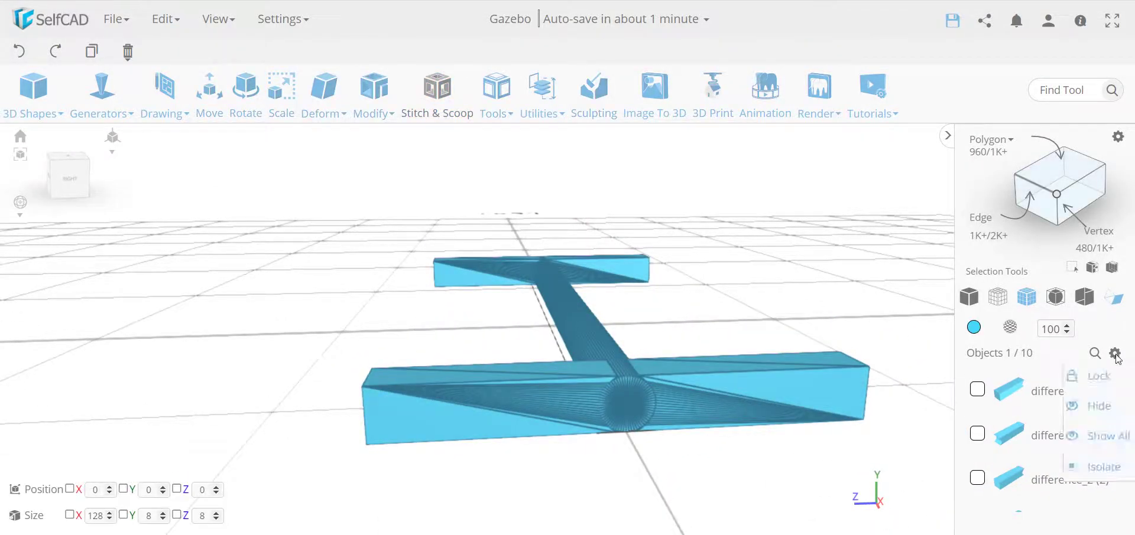
{"action": "left_click", "coordinate": [1126, 412]}
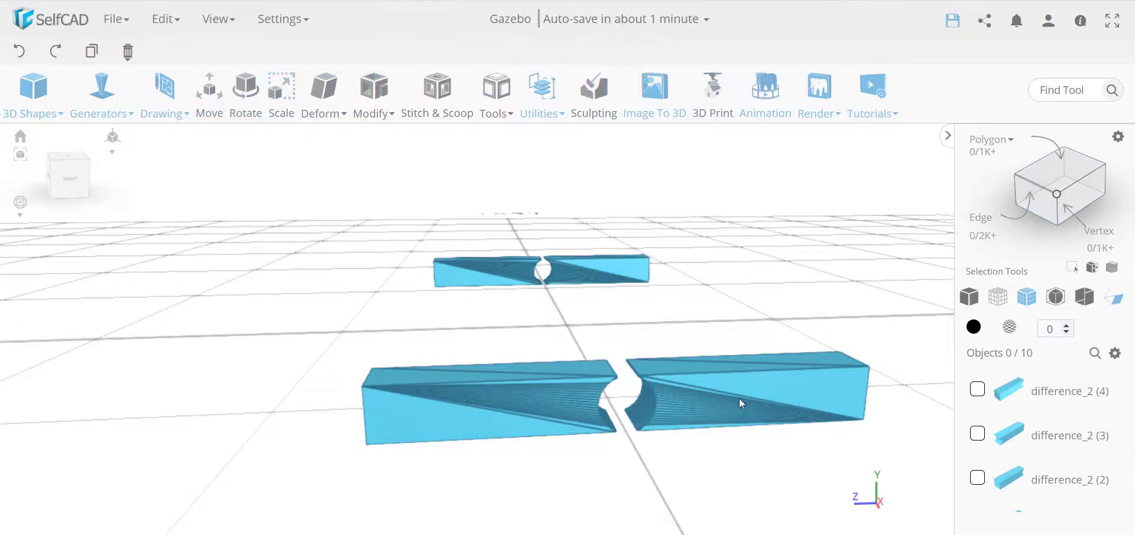
{"action": "scroll", "coordinate": [701, 395], "scroll_direction": "up", "scroll_amount": 2}
{"action": "scroll", "coordinate": [562, 367], "scroll_direction": "up", "scroll_amount": 5}
{"action": "scroll", "coordinate": [562, 367], "scroll_direction": "up", "scroll_amount": 4}
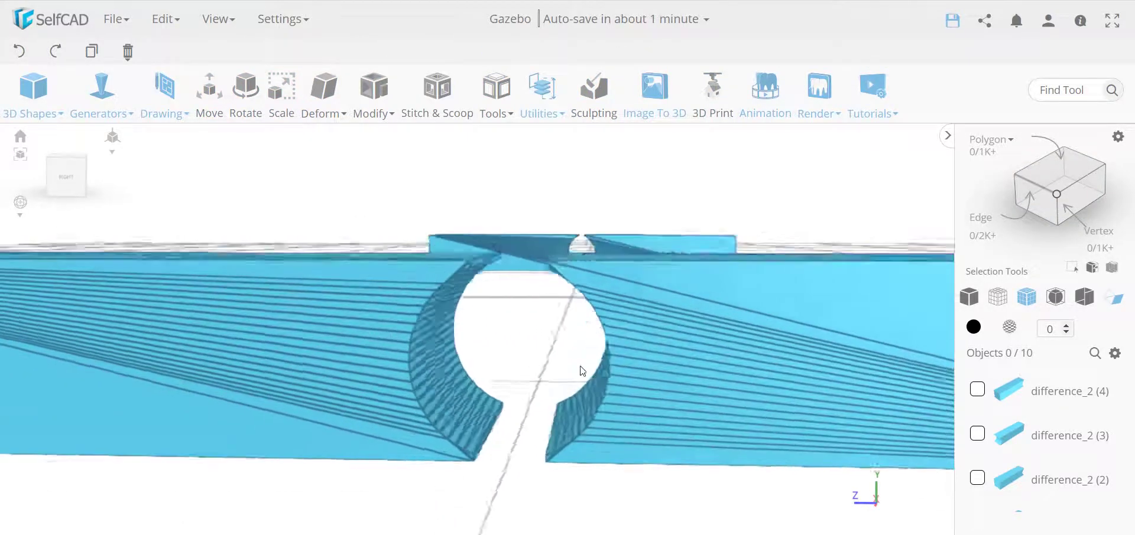
{"action": "double_click", "coordinate": [1063, 395]}
{"action": "left_click", "coordinate": [1064, 412]}
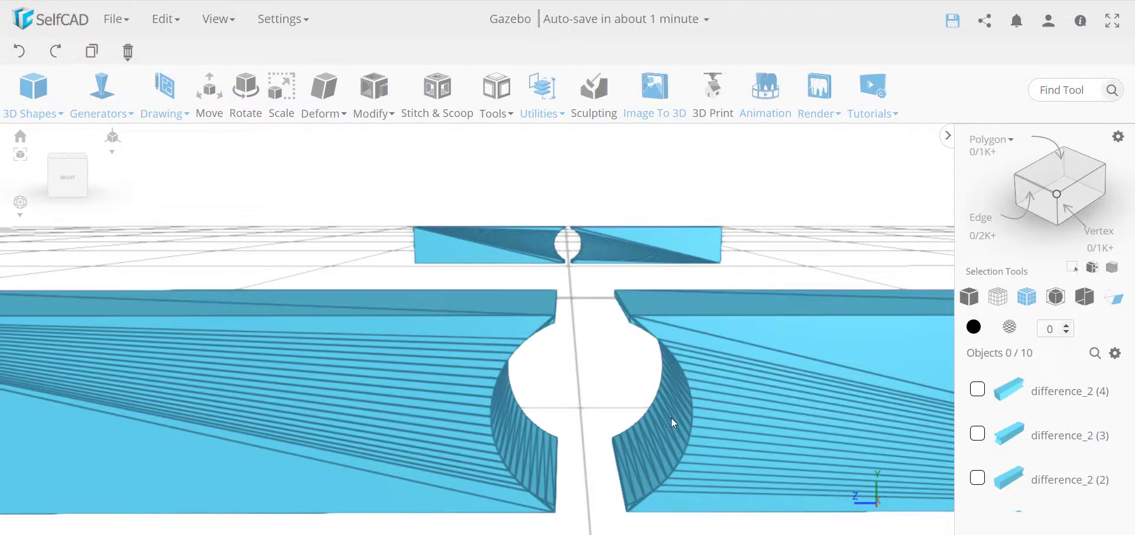
{"action": "left_click_drag", "start_coordinate": [671, 417], "coordinate": [672, 410]}
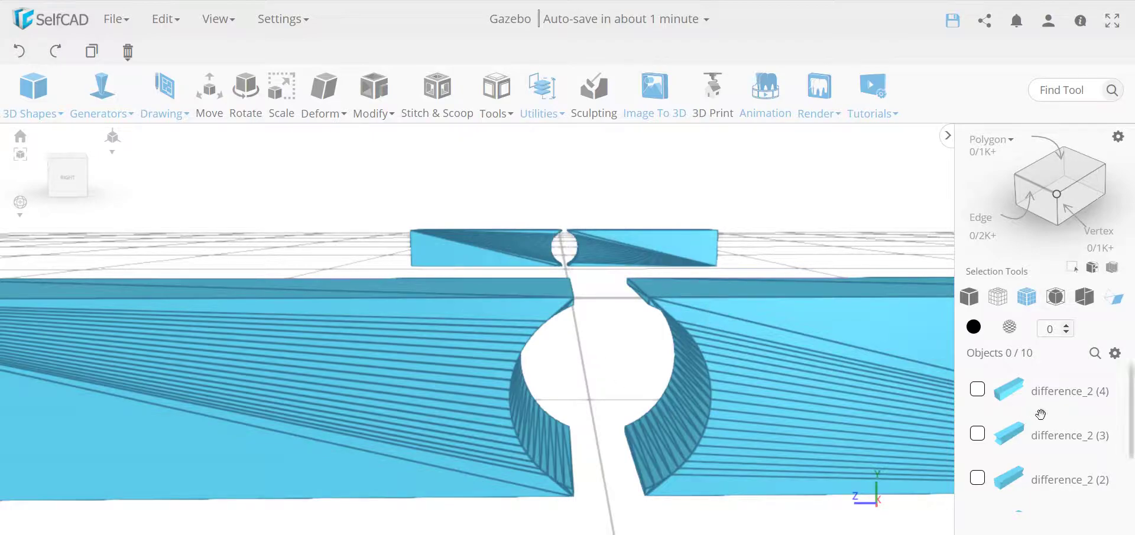
Show the hidden spacer again and select it in the object list
{"action": "scroll", "coordinate": [1040, 415], "scroll_direction": "down", "scroll_amount": 2}
{"action": "left_click", "coordinate": [977, 485]}
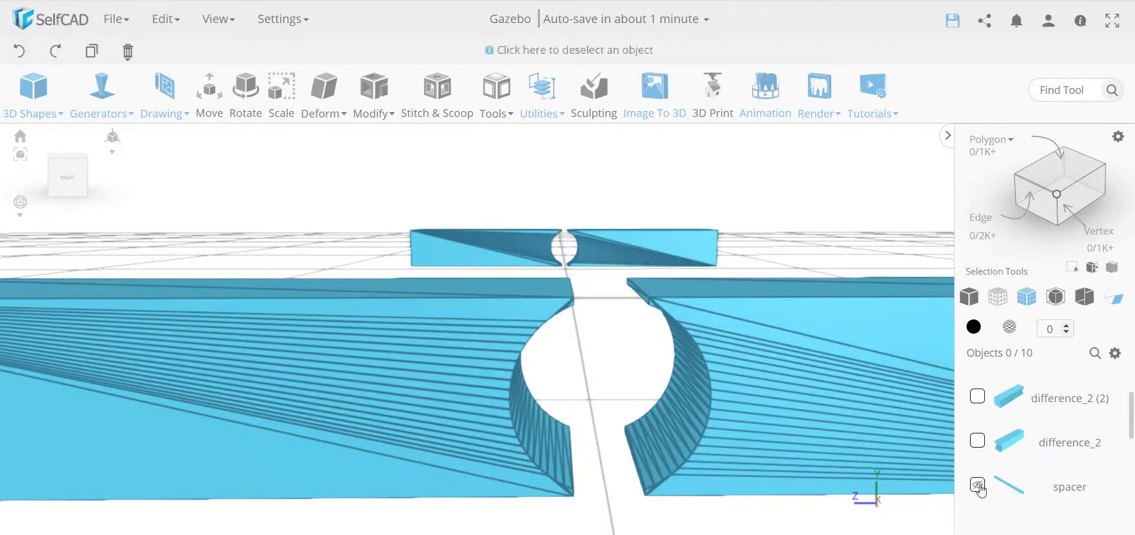
{"action": "left_click", "coordinate": [977, 487]}
{"action": "left_click", "coordinate": [977, 487]}
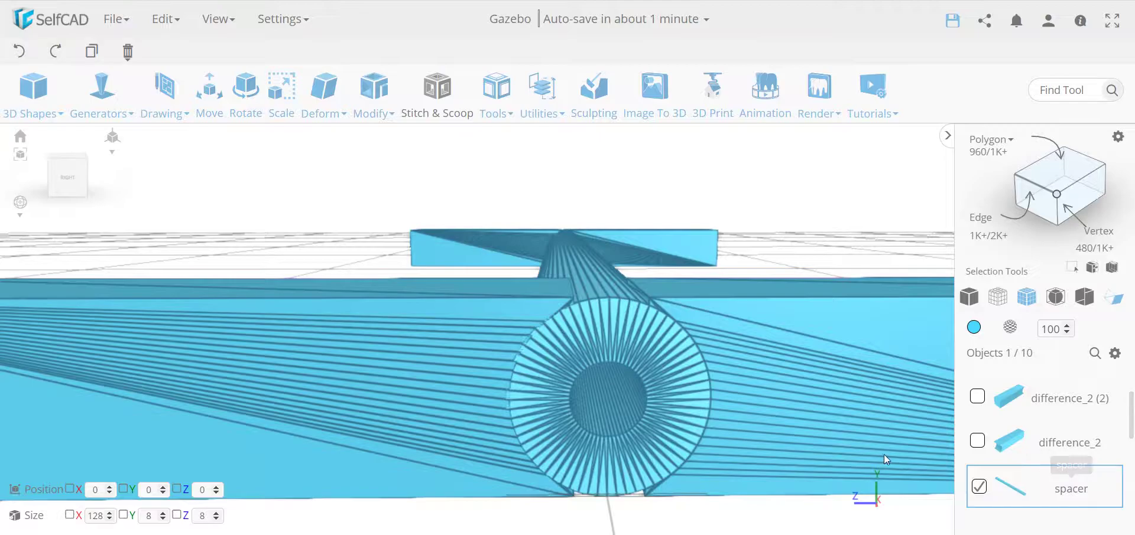
Change the selected spacer's color to light peach so it stands out from the blue beams
{"action": "right_click_drag", "start_coordinate": [536, 398], "coordinate": [555, 381]}
{"action": "right_click_drag", "start_coordinate": [631, 318], "coordinate": [611, 317]}
{"action": "scroll", "coordinate": [609, 318], "scroll_direction": "up", "scroll_amount": 5}
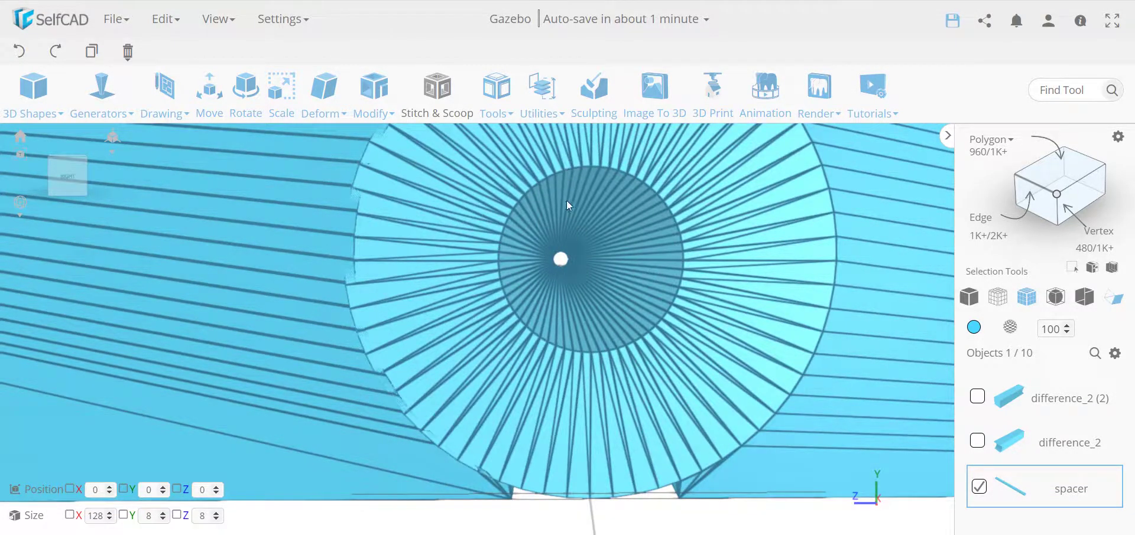
{"action": "scroll", "coordinate": [630, 301], "scroll_direction": "down", "scroll_amount": 5}
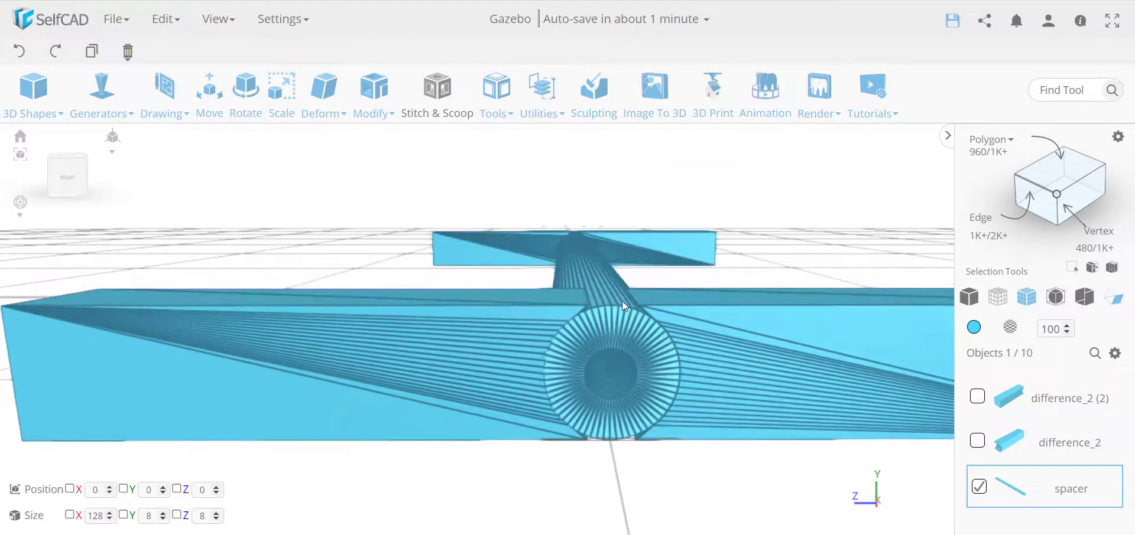
{"action": "left_click", "coordinate": [973, 327]}
{"action": "left_click", "coordinate": [991, 359]}
{"action": "left_click", "coordinate": [1001, 519]}
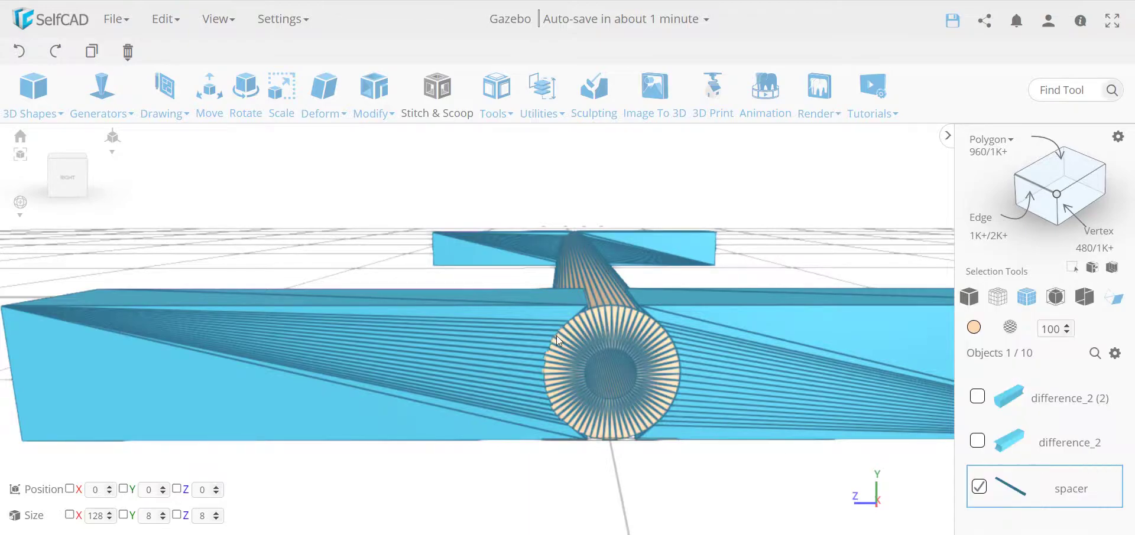
Examine up close where the spacer's round end meets the adjoining beams
{"action": "scroll", "coordinate": [556, 335], "scroll_direction": "up", "scroll_amount": 5}
{"action": "scroll", "coordinate": [555, 335], "scroll_direction": "down", "scroll_amount": 2}
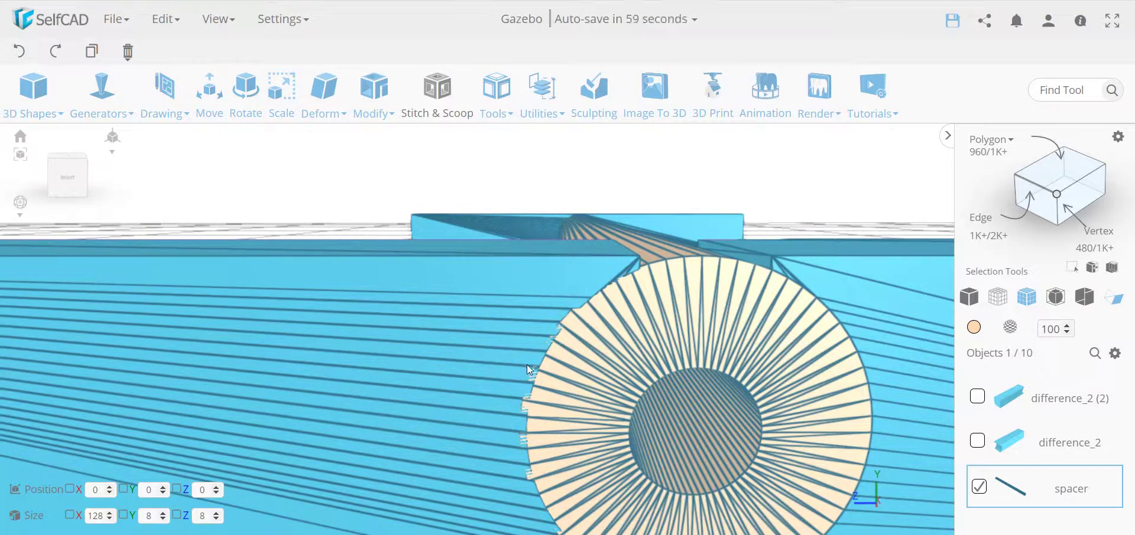
{"action": "scroll", "coordinate": [513, 413], "scroll_direction": "up", "scroll_amount": 3}
{"action": "scroll", "coordinate": [512, 410], "scroll_direction": "down", "scroll_amount": 4}
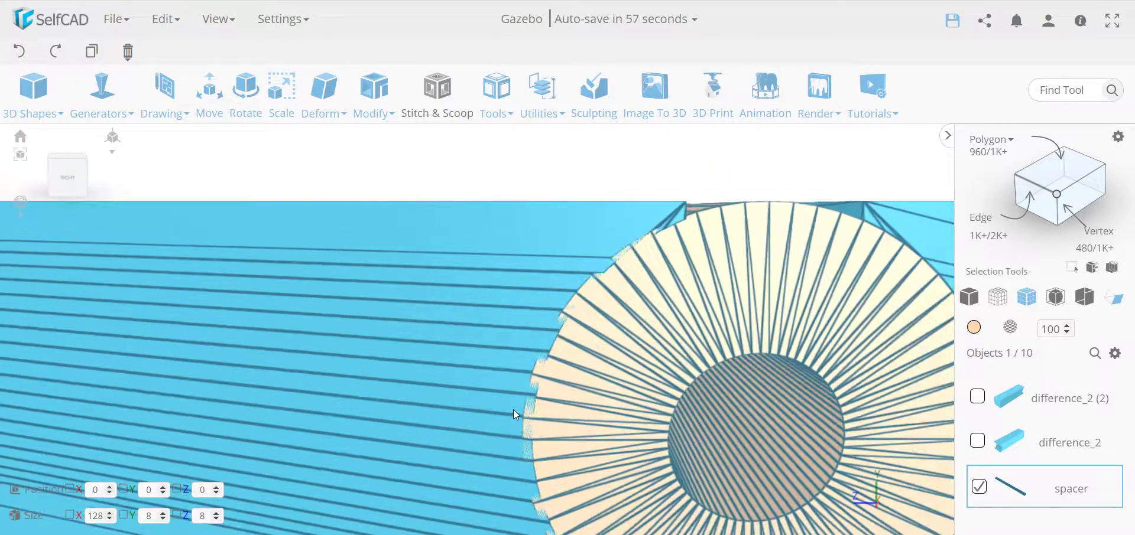
{"action": "scroll", "coordinate": [529, 389], "scroll_direction": "down", "scroll_amount": 3}
{"action": "right_click_drag", "start_coordinate": [691, 383], "coordinate": [616, 387]}
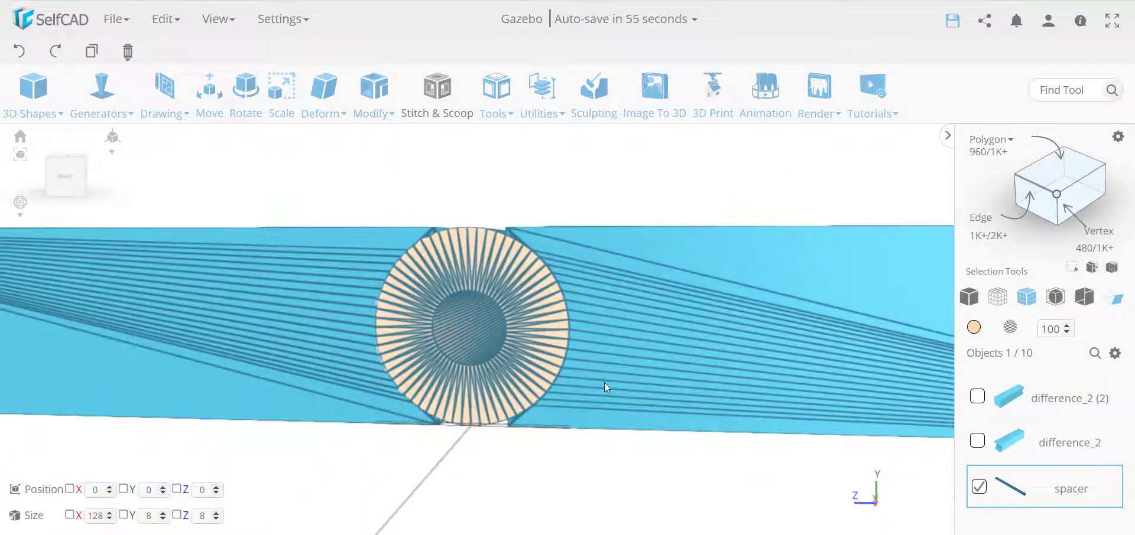
{"action": "scroll", "coordinate": [560, 333], "scroll_direction": "up", "scroll_amount": 6}
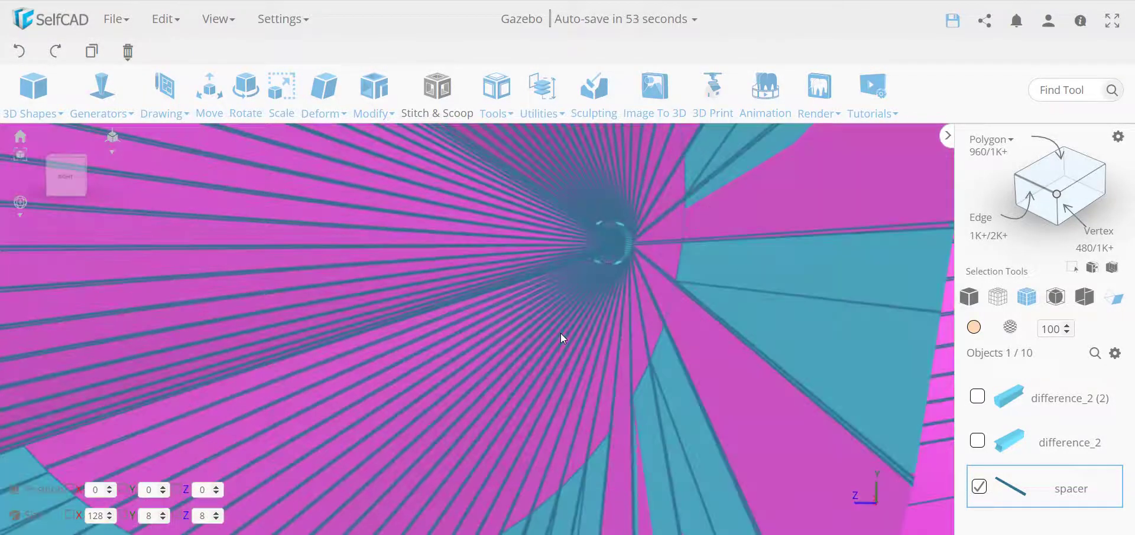
Compare the spacer's inner faces with back face coloring switched off and on, leaving it on
{"action": "left_click", "coordinate": [1117, 300]}
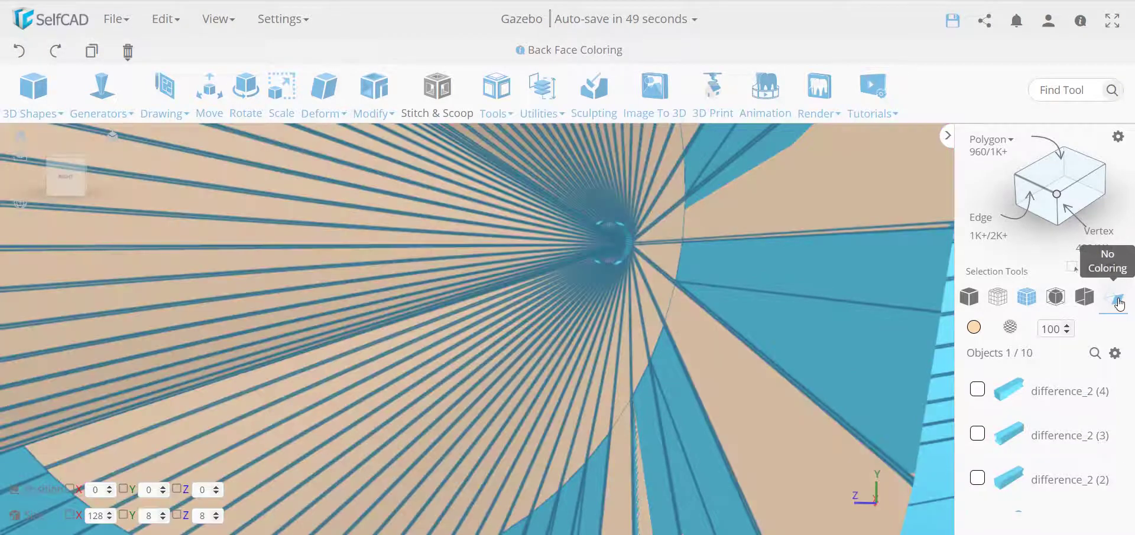
{"action": "left_click", "coordinate": [1117, 301]}
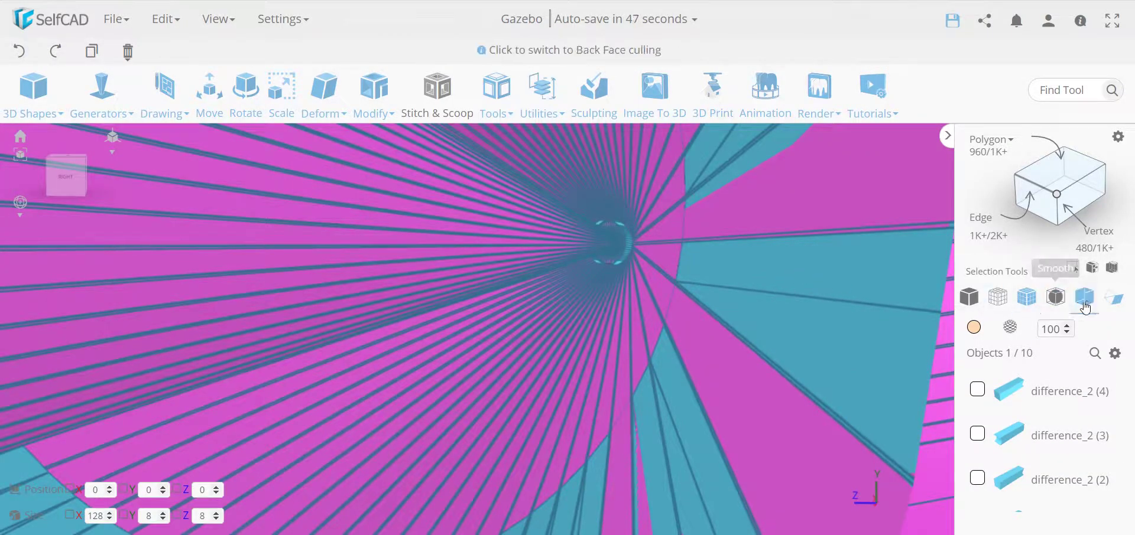
{"action": "left_click", "coordinate": [1113, 302]}
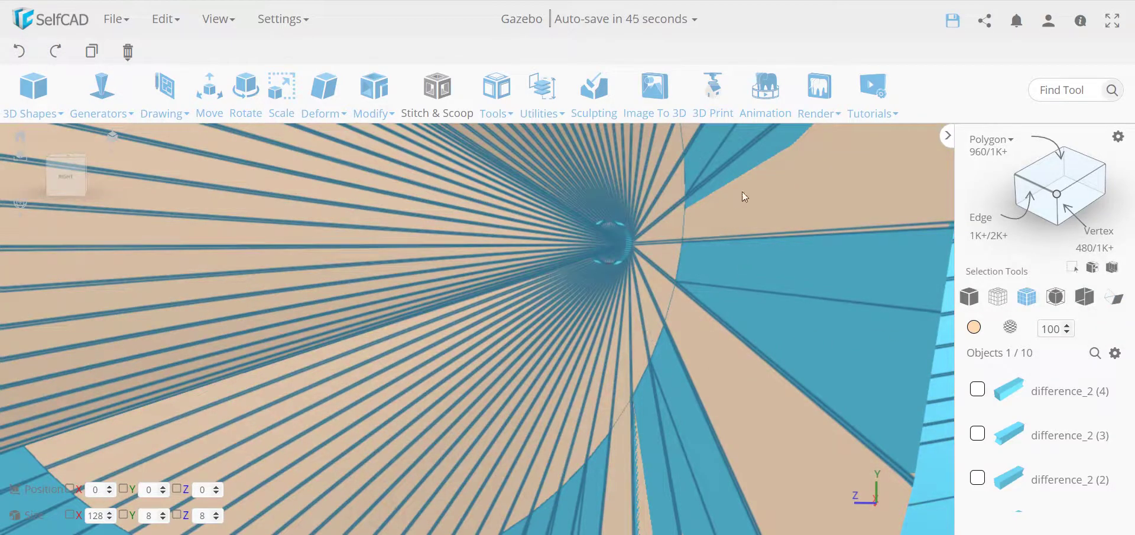
{"action": "left_click", "coordinate": [1115, 299]}
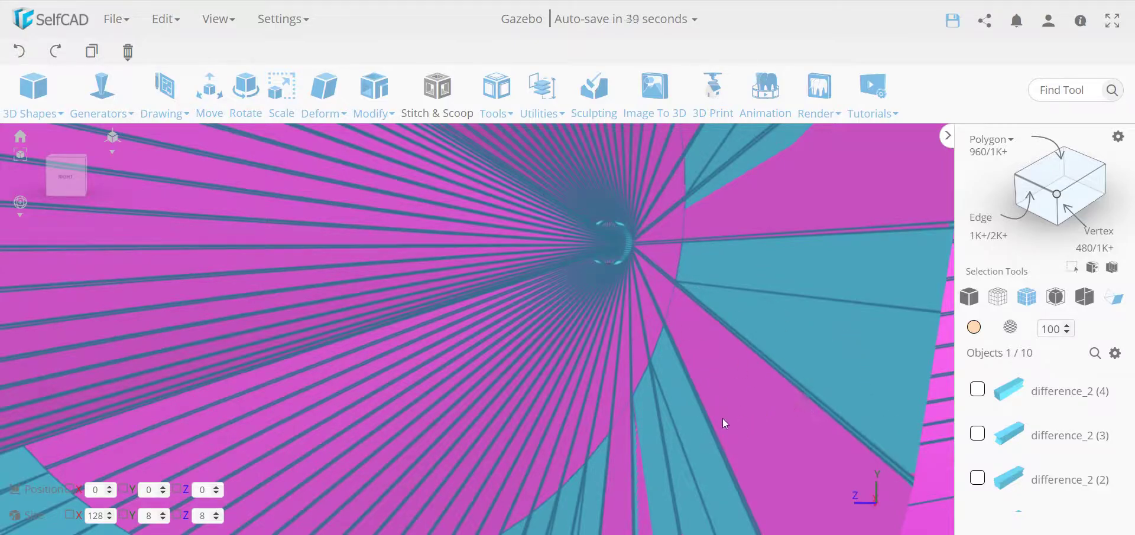
{"action": "scroll", "coordinate": [716, 356], "scroll_direction": "down", "scroll_amount": 10}
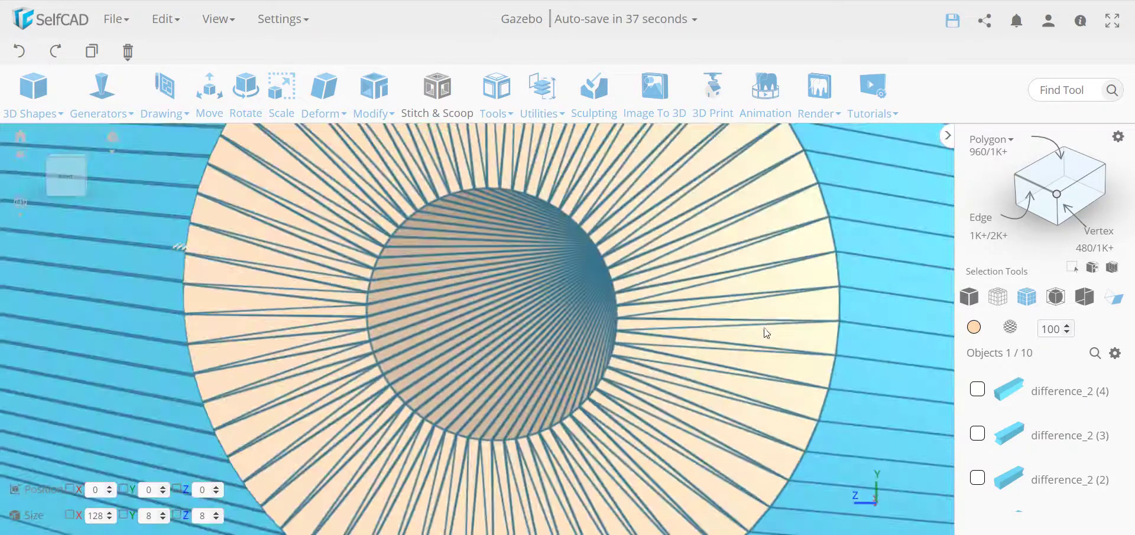
Try to union the spacer with the four beams using Stitch & Scoop
{"action": "right_click_drag", "start_coordinate": [716, 417], "coordinate": [763, 427]}
{"action": "left_click", "coordinate": [798, 403]}
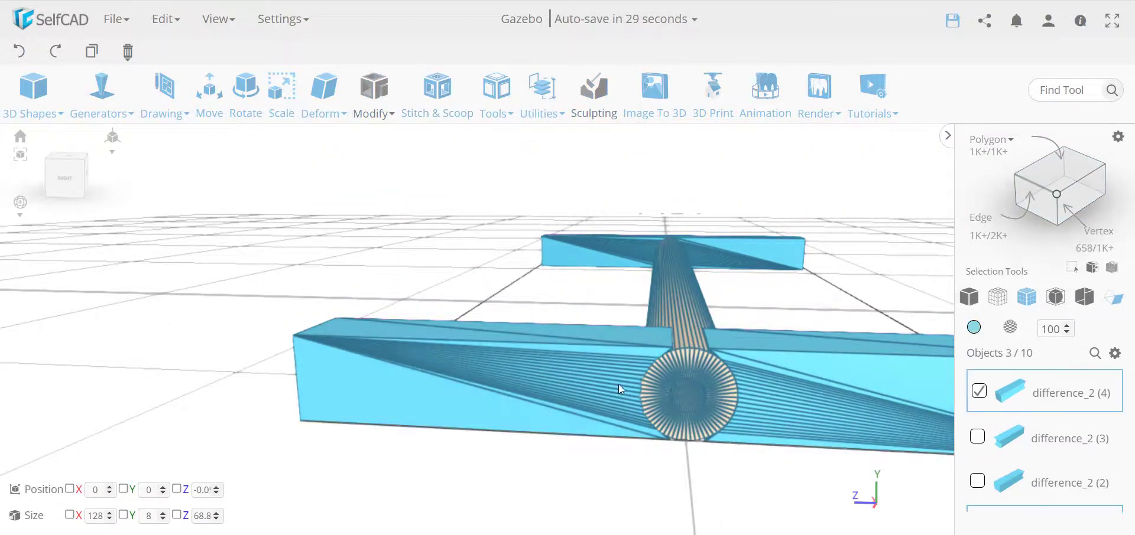
{"action": "left_click", "coordinate": [619, 254]}
{"action": "left_click", "coordinate": [729, 251]}
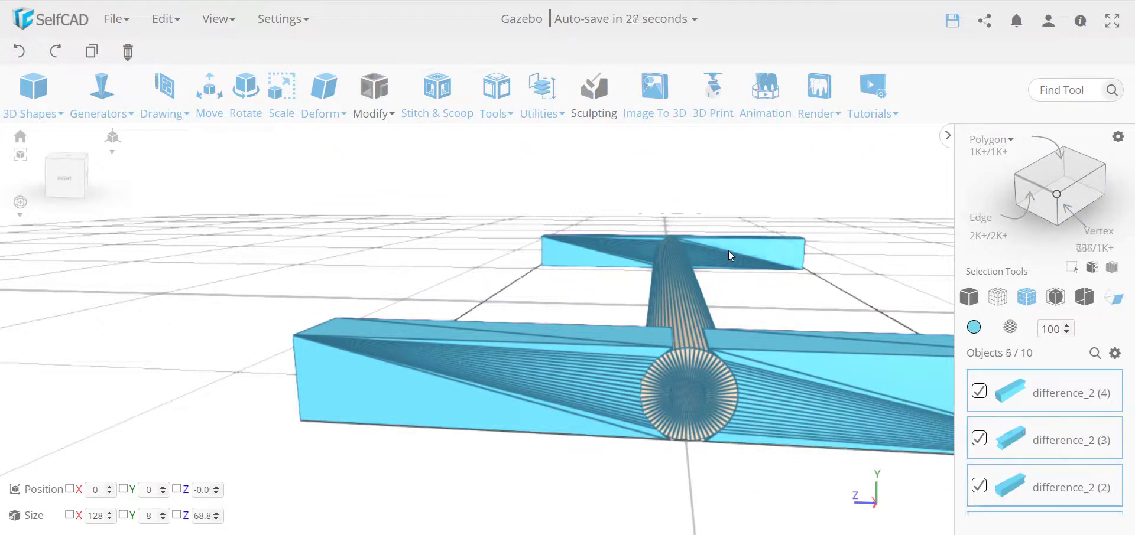
{"action": "left_click", "coordinate": [437, 94]}
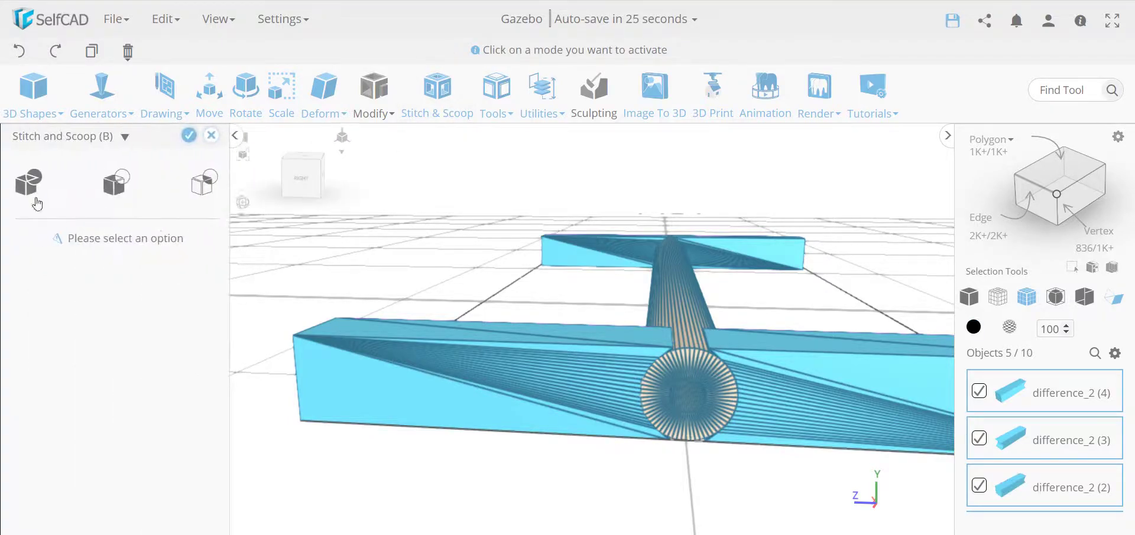
{"action": "left_click", "coordinate": [28, 183]}
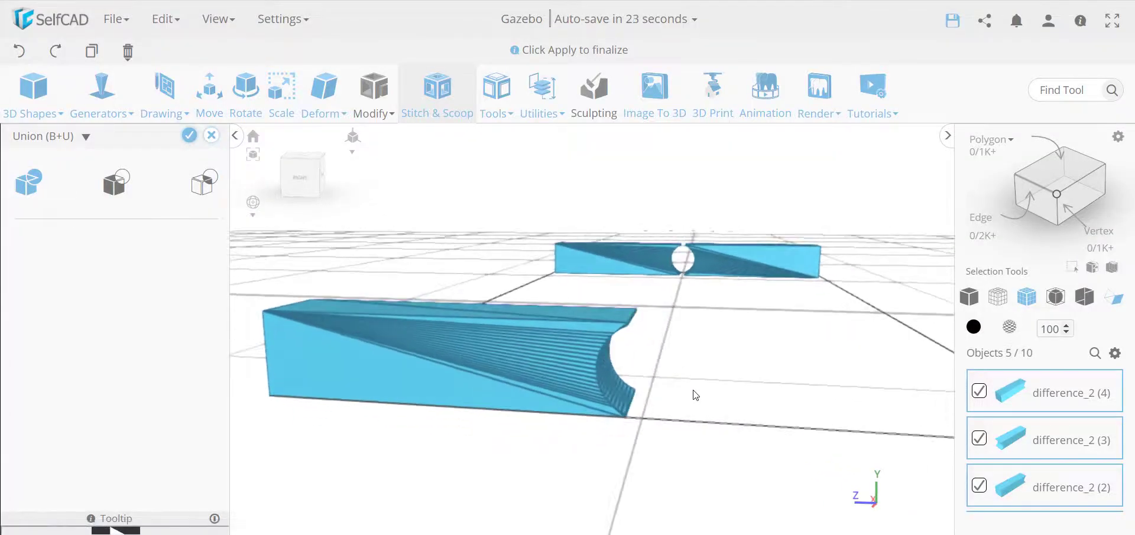
{"action": "left_click", "coordinate": [211, 136]}
{"action": "left_click", "coordinate": [539, 323]}
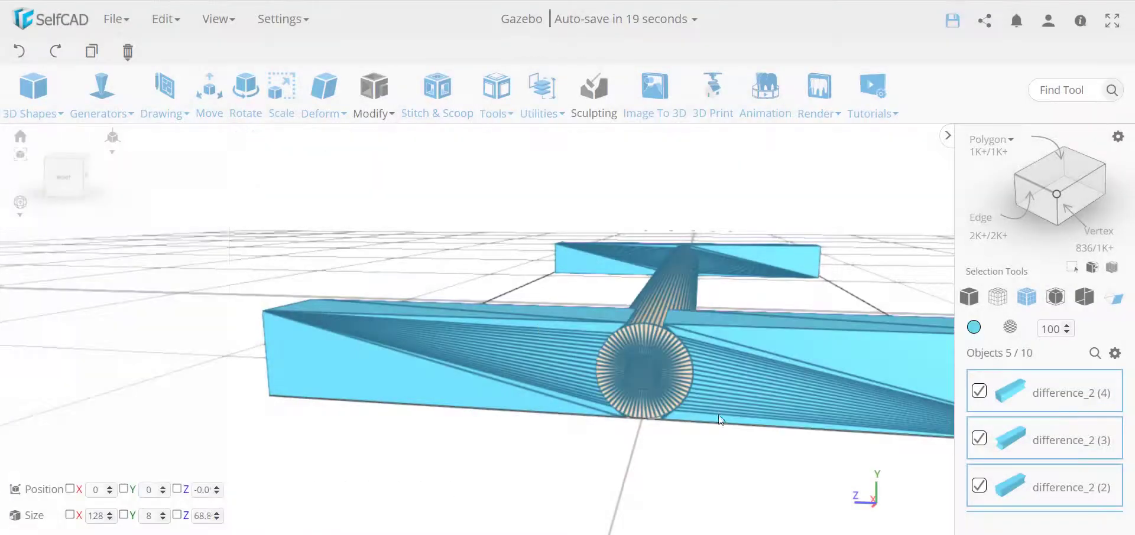
Scale only the spacer to an X size of 129 with Keep Proportion enabled
{"action": "scroll", "coordinate": [748, 441], "scroll_direction": "down", "scroll_amount": 2}
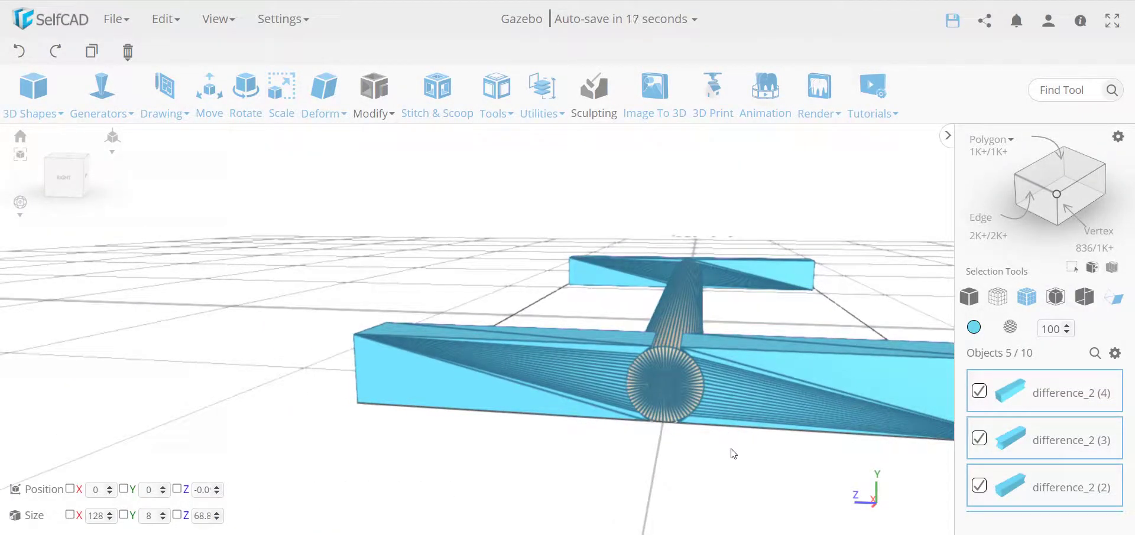
{"action": "left_click", "coordinate": [683, 397]}
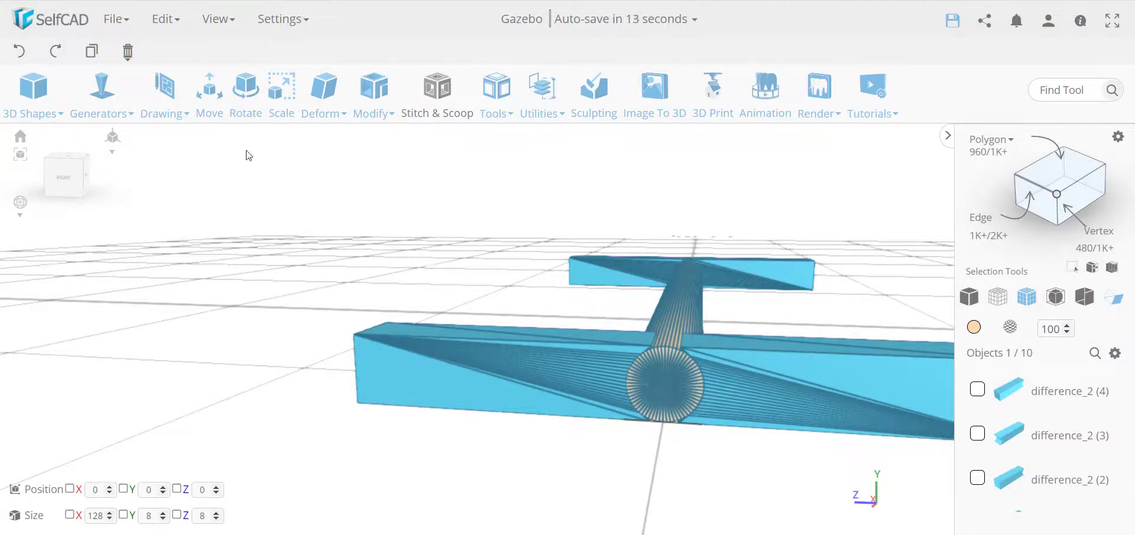
{"action": "left_click", "coordinate": [281, 91]}
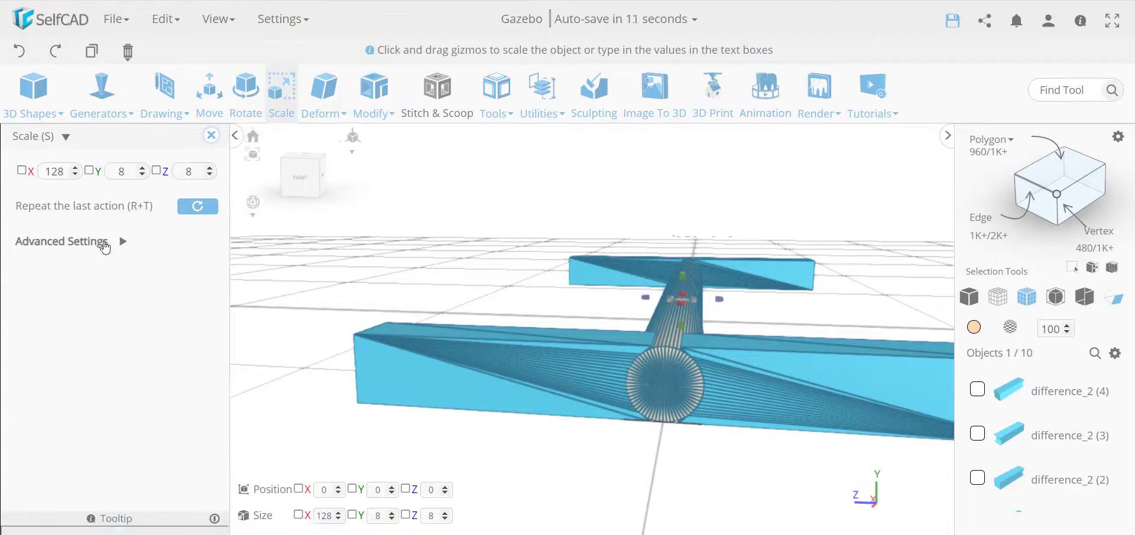
{"action": "left_click", "coordinate": [124, 242]}
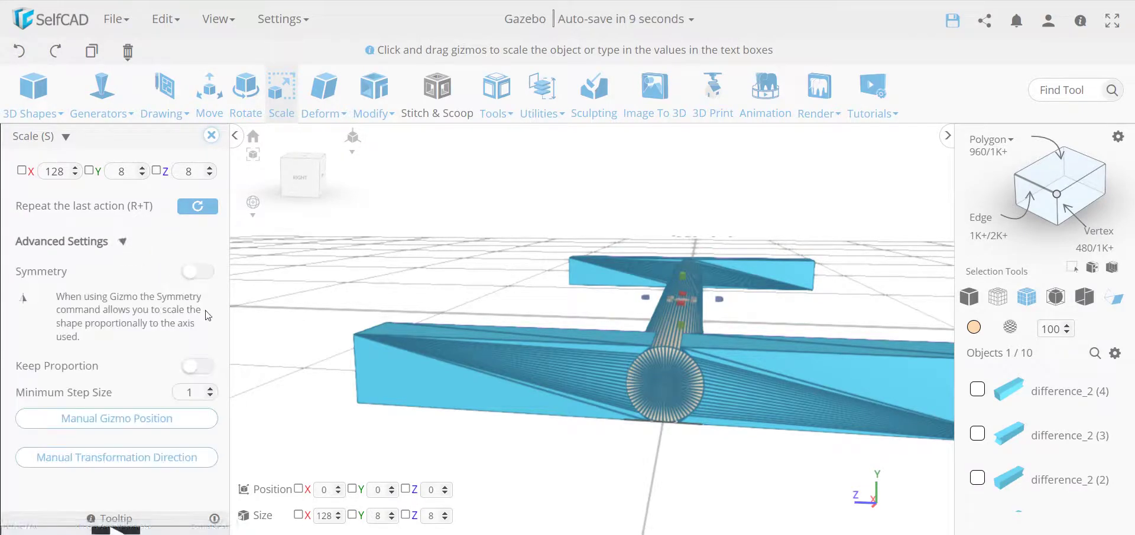
{"action": "left_click", "coordinate": [201, 369]}
{"action": "double_click", "coordinate": [53, 172]}
{"action": "type", "text": "12"}
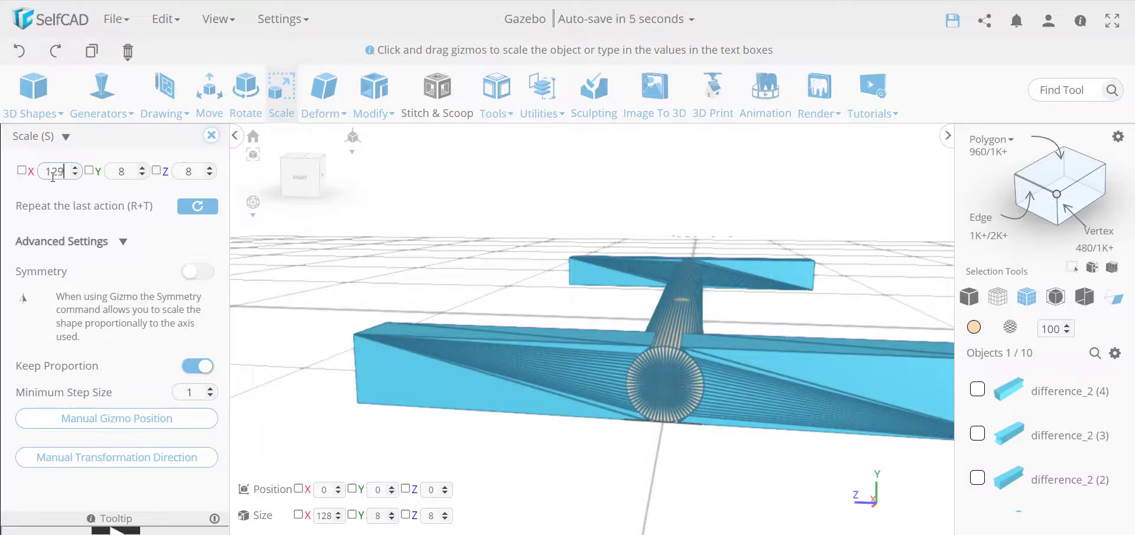
{"action": "type", "text": "9"}
{"action": "key", "text": "Return"}
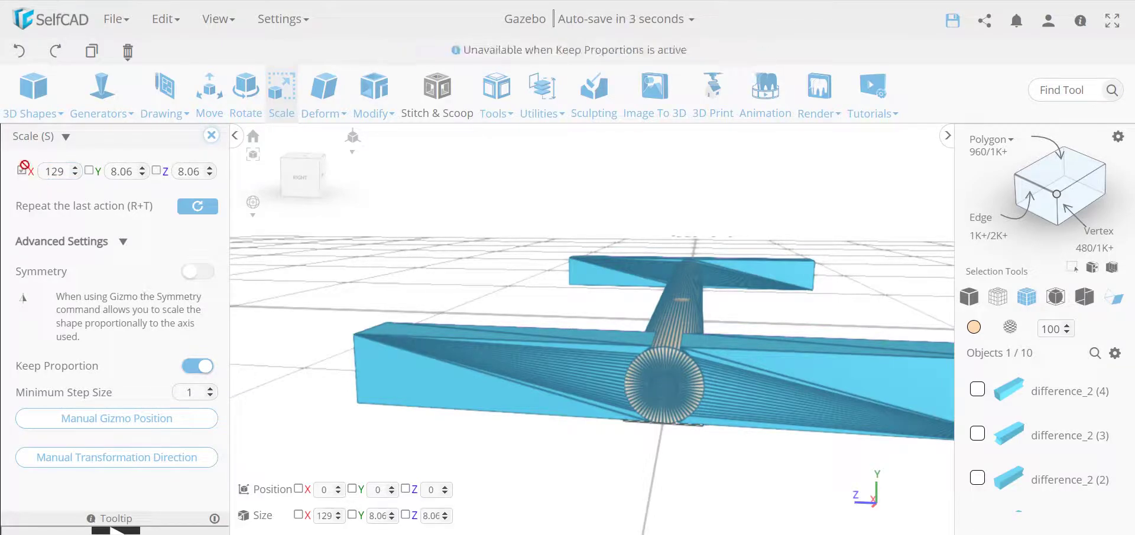
{"action": "left_click", "coordinate": [211, 135]}
Examine the scaled spacer's end and inner faces, comparing them with back face coloring off and on
{"action": "scroll", "coordinate": [675, 380], "scroll_direction": "up", "scroll_amount": 10}
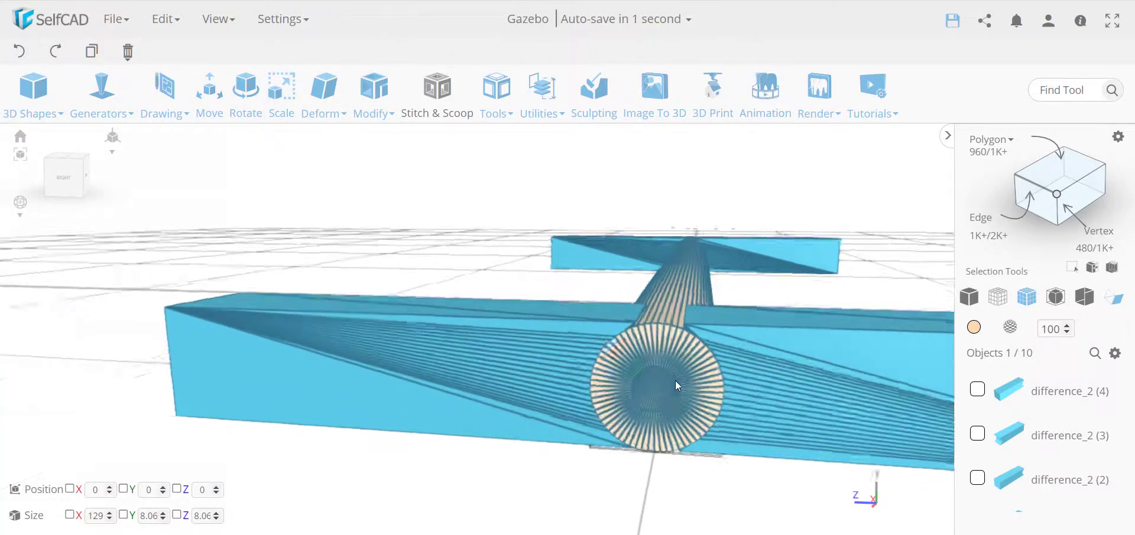
{"action": "scroll", "coordinate": [717, 367], "scroll_direction": "up", "scroll_amount": 5}
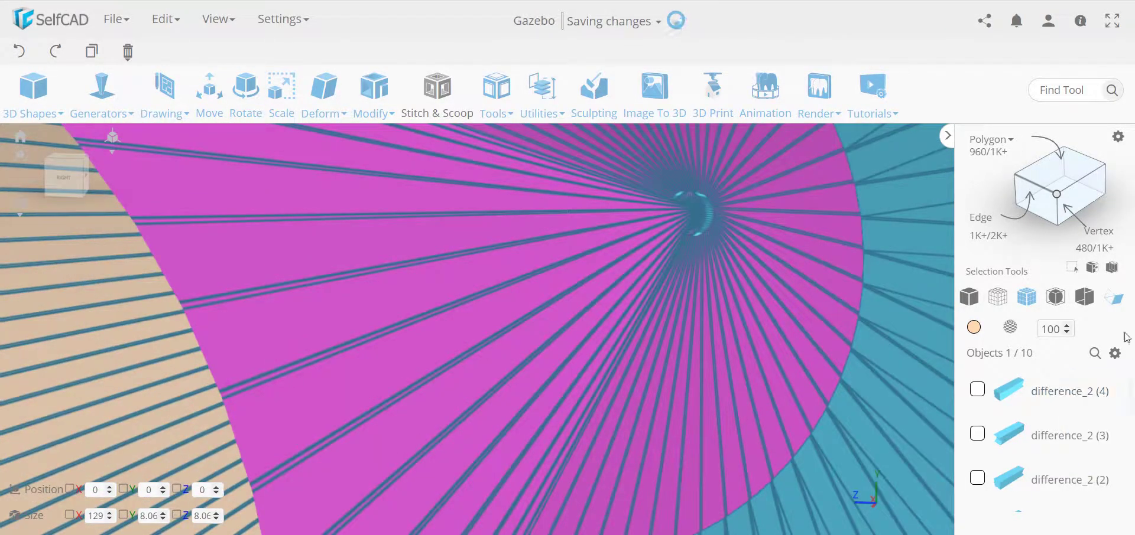
{"action": "left_click", "coordinate": [1114, 297]}
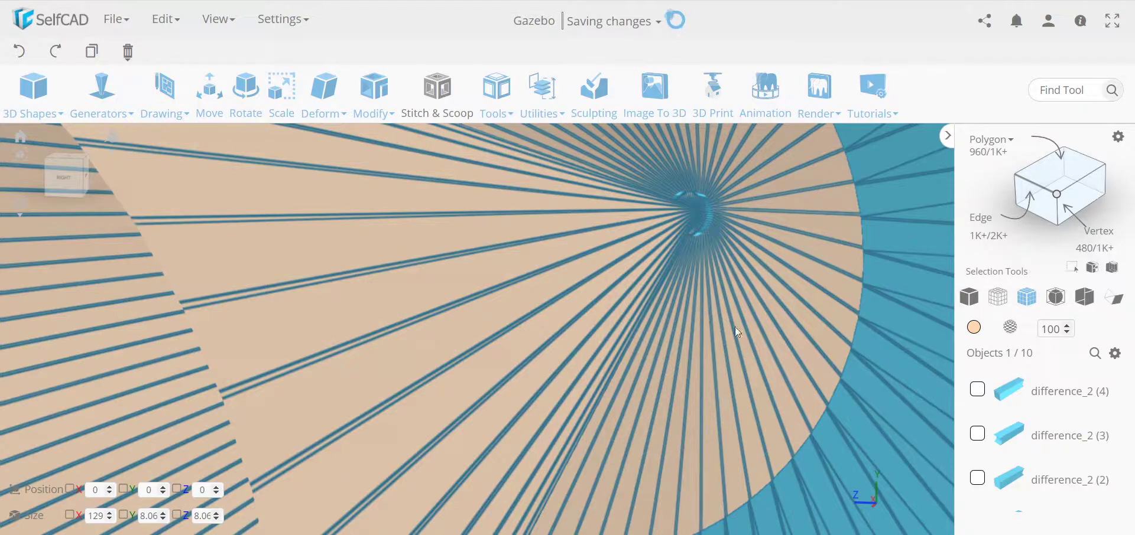
{"action": "left_click", "coordinate": [1114, 297]}
{"action": "scroll", "coordinate": [816, 312], "scroll_direction": "down", "scroll_amount": 5}
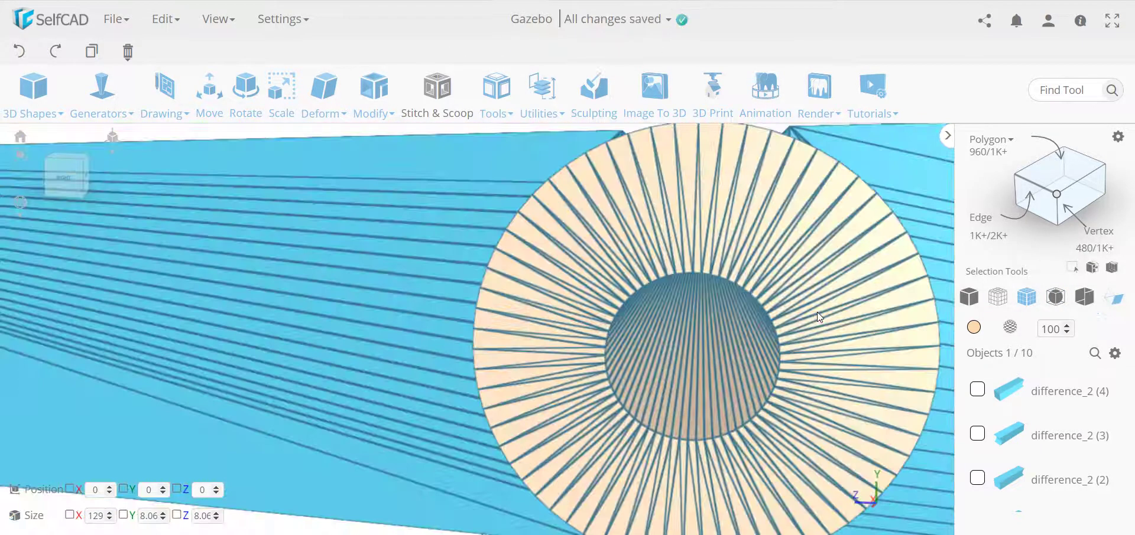
Union the enlarged spacer with the four beams using Stitch & Scoop
{"action": "scroll", "coordinate": [817, 312], "scroll_direction": "down", "scroll_amount": 2}
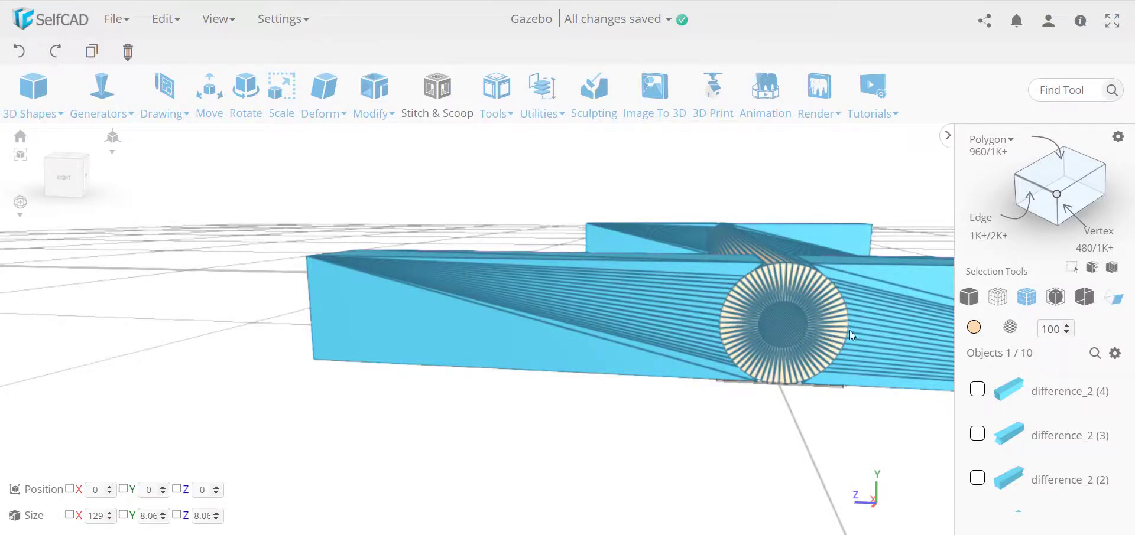
{"action": "right_click_drag", "start_coordinate": [856, 338], "coordinate": [867, 331]}
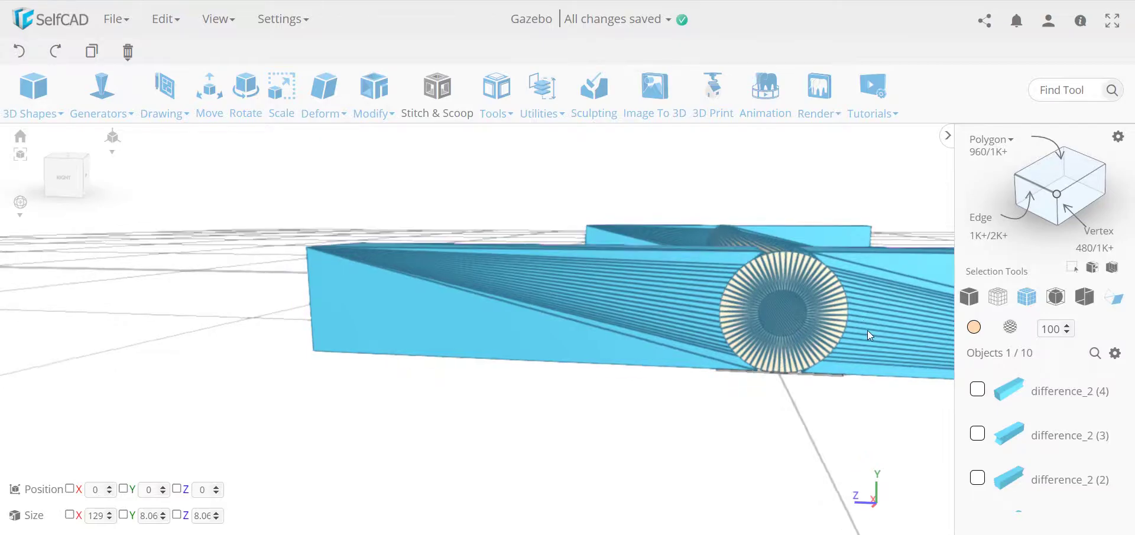
{"action": "left_click", "coordinate": [694, 325]}
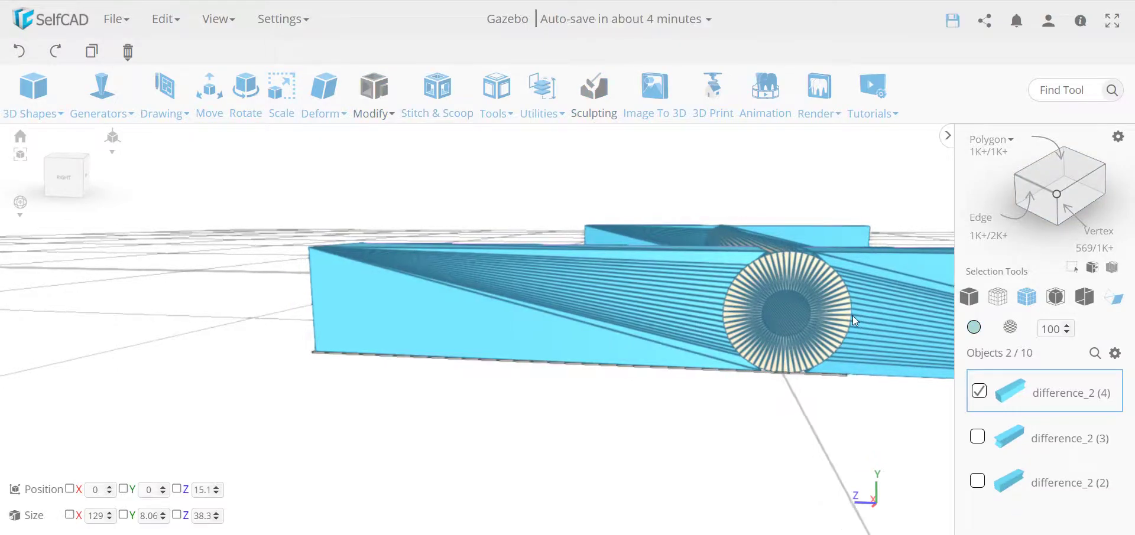
{"action": "left_click", "coordinate": [872, 309]}
{"action": "left_click", "coordinate": [832, 231]}
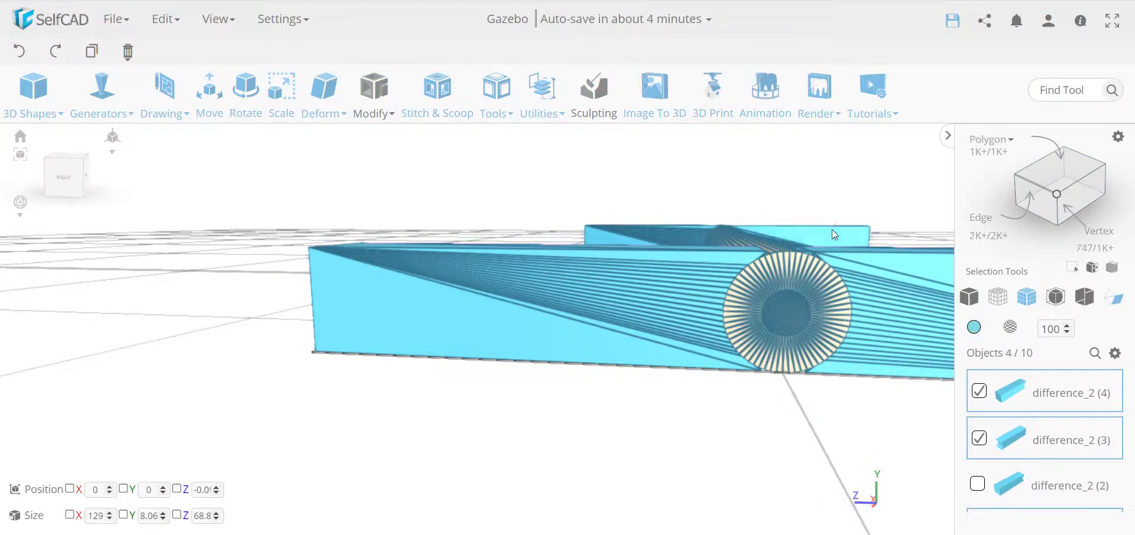
{"action": "left_click", "coordinate": [671, 239]}
{"action": "left_click", "coordinate": [442, 115]}
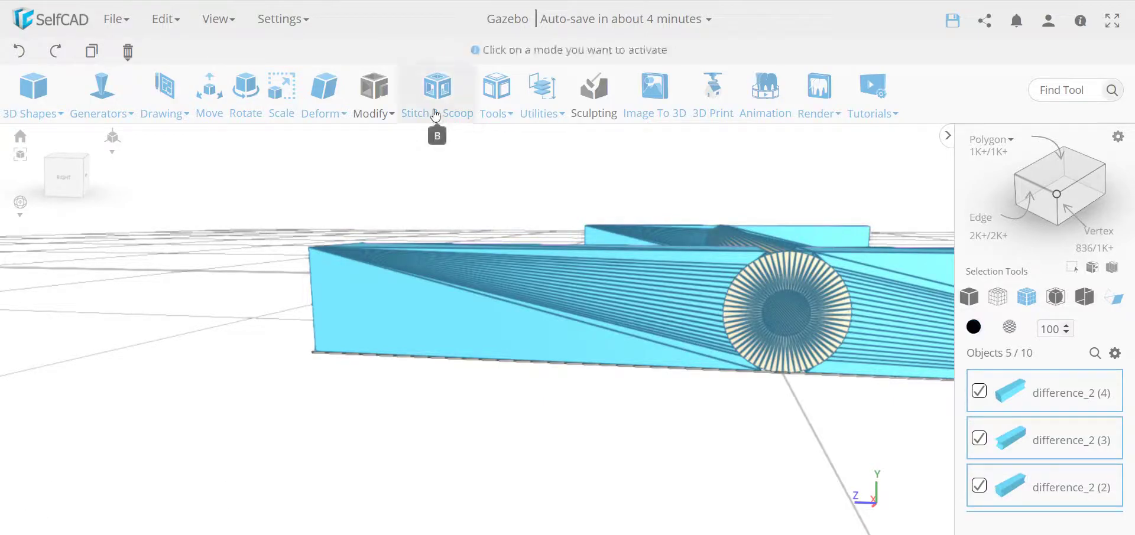
{"action": "left_click", "coordinate": [31, 190]}
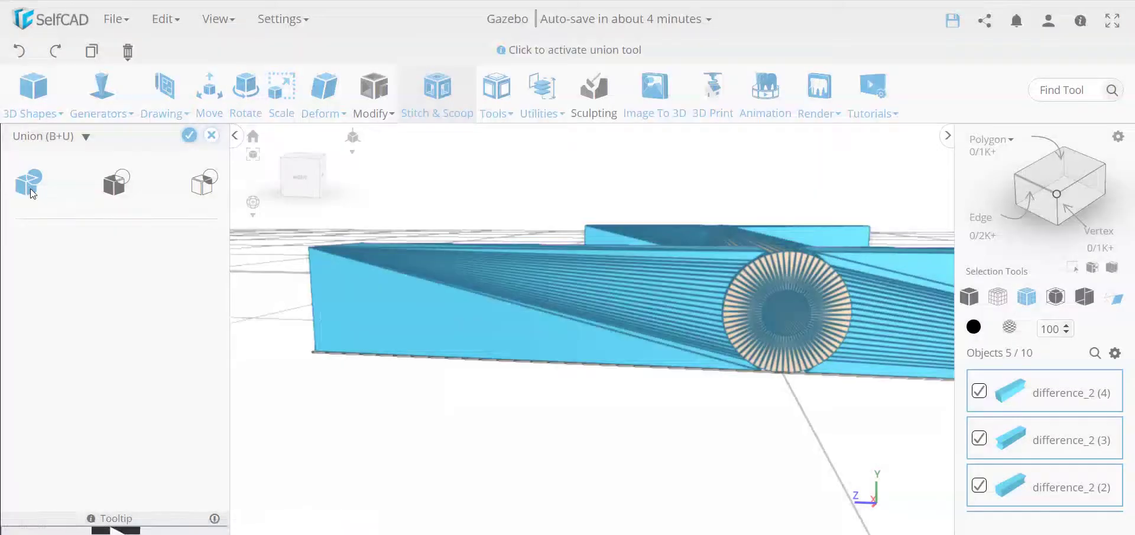
{"action": "left_click", "coordinate": [189, 135]}
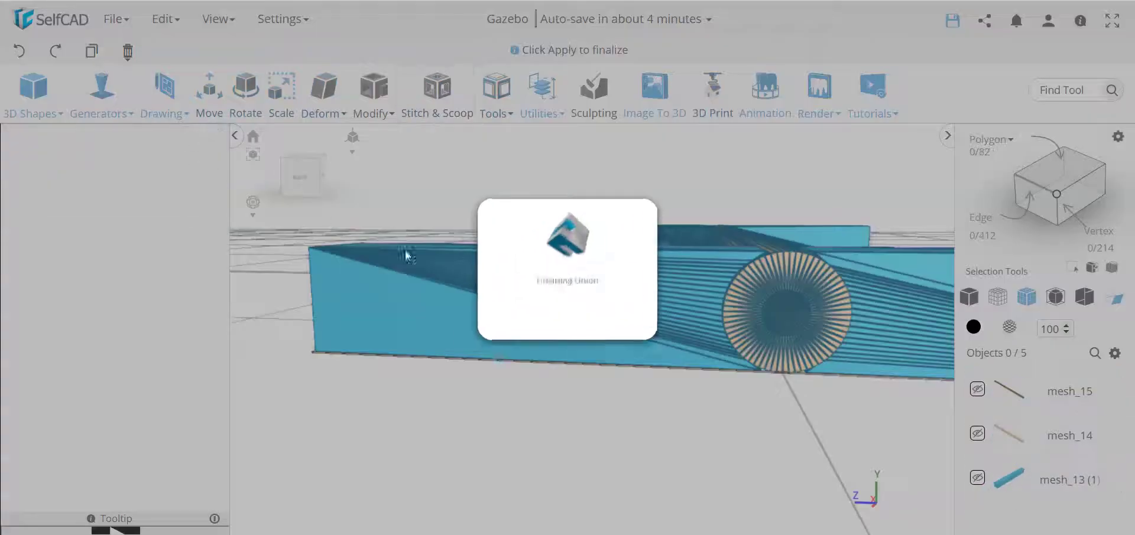
Examine the united spacer and beams around the spacer's end face, its rim and the underside
{"action": "right_click_drag", "start_coordinate": [607, 286], "coordinate": [511, 380]}
{"action": "scroll", "coordinate": [511, 380], "scroll_direction": "up", "scroll_amount": 5}
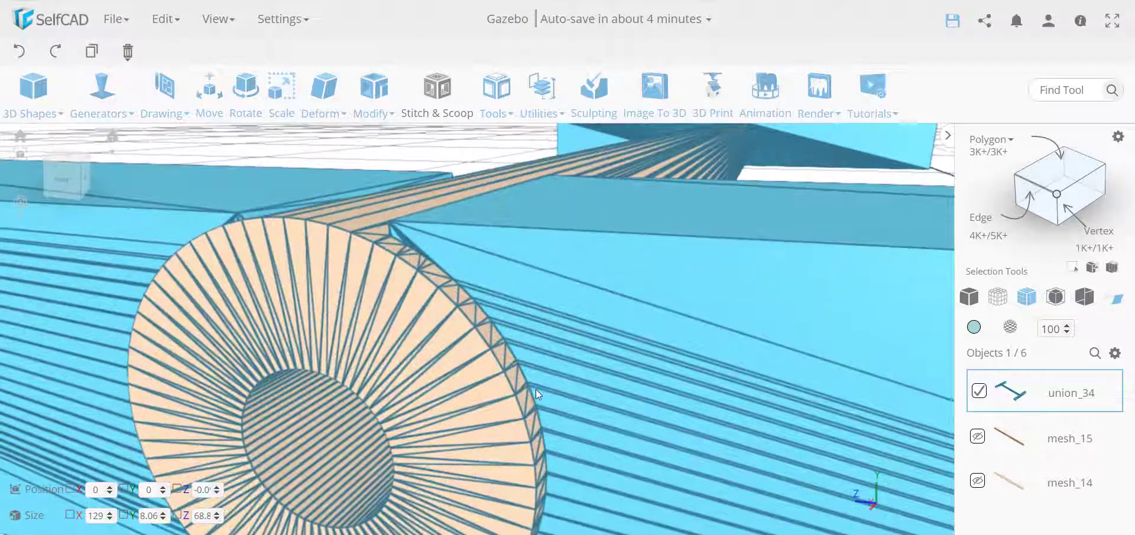
{"action": "scroll", "coordinate": [533, 394], "scroll_direction": "down", "scroll_amount": 3}
{"action": "right_click_drag", "start_coordinate": [533, 393], "coordinate": [534, 405]}
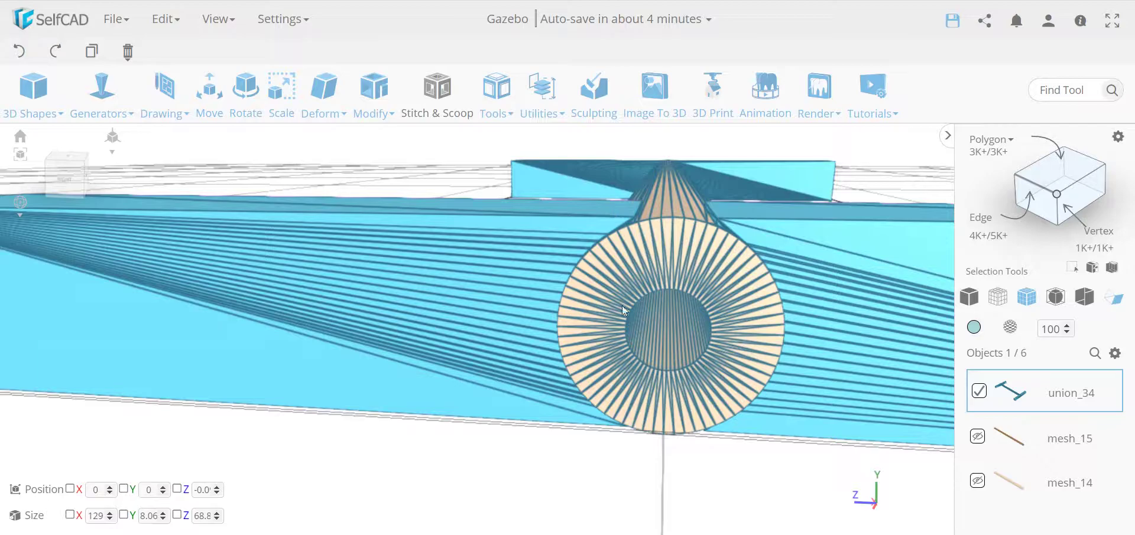
{"action": "right_click_drag", "start_coordinate": [625, 274], "coordinate": [633, 361]}
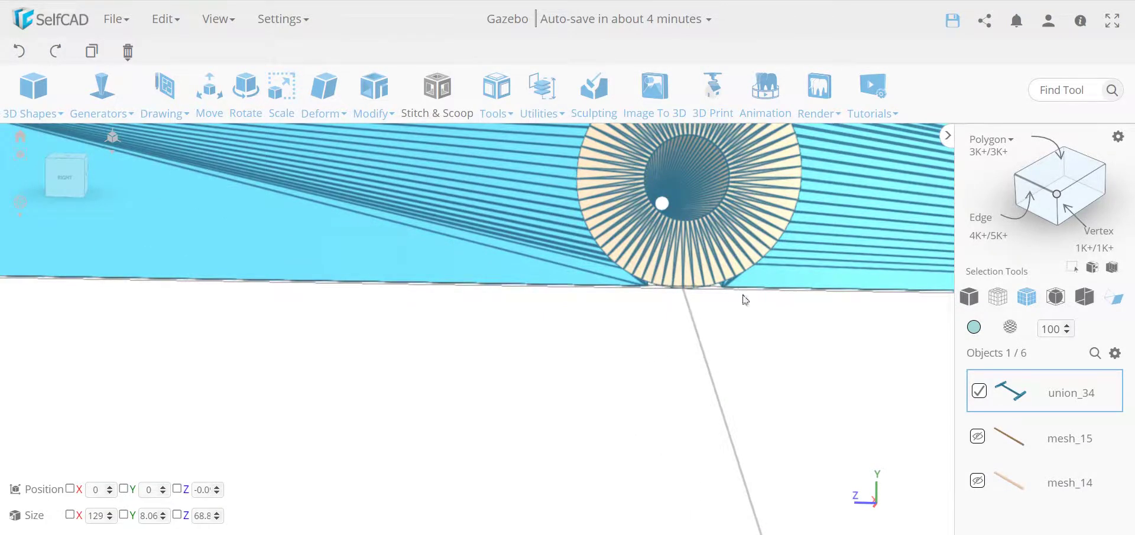
{"action": "right_click_drag", "start_coordinate": [745, 297], "coordinate": [694, 335]}
{"action": "scroll", "coordinate": [601, 417], "scroll_direction": "down", "scroll_amount": 6}
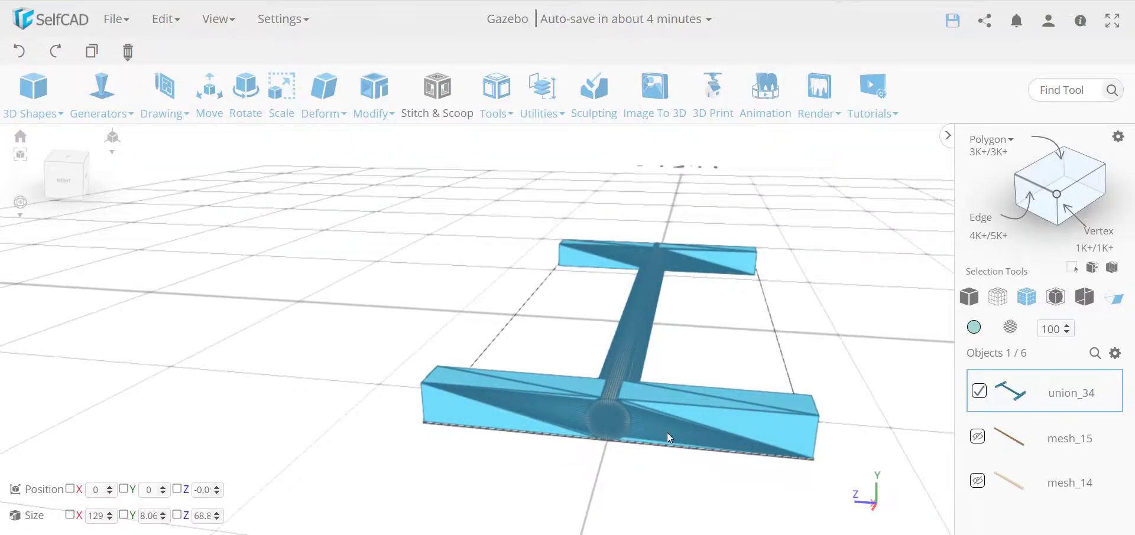
Delete the united spacer-and-beams object and confirm the deletion
{"action": "key", "text": "Delete"}
{"action": "key", "text": "Return"}
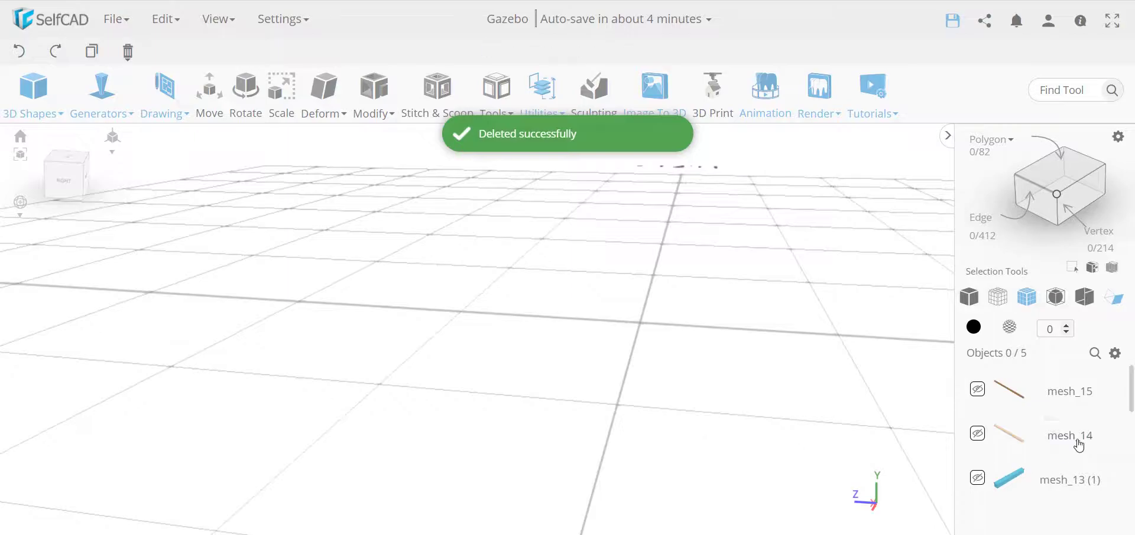
{"action": "left_click", "coordinate": [977, 390]}
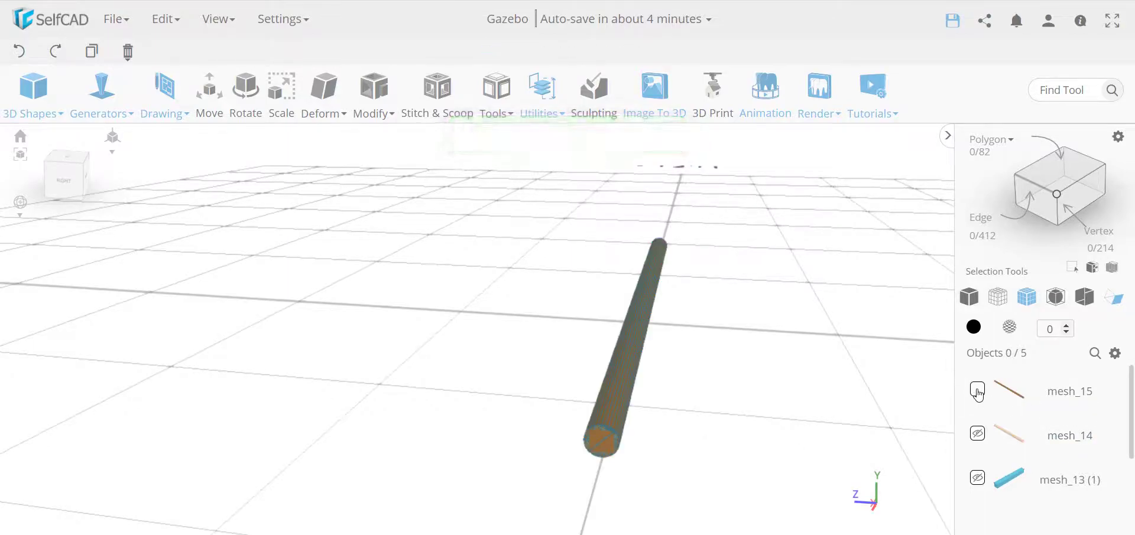
{"action": "left_click", "coordinate": [977, 393]}
{"action": "left_click", "coordinate": [1114, 353]}
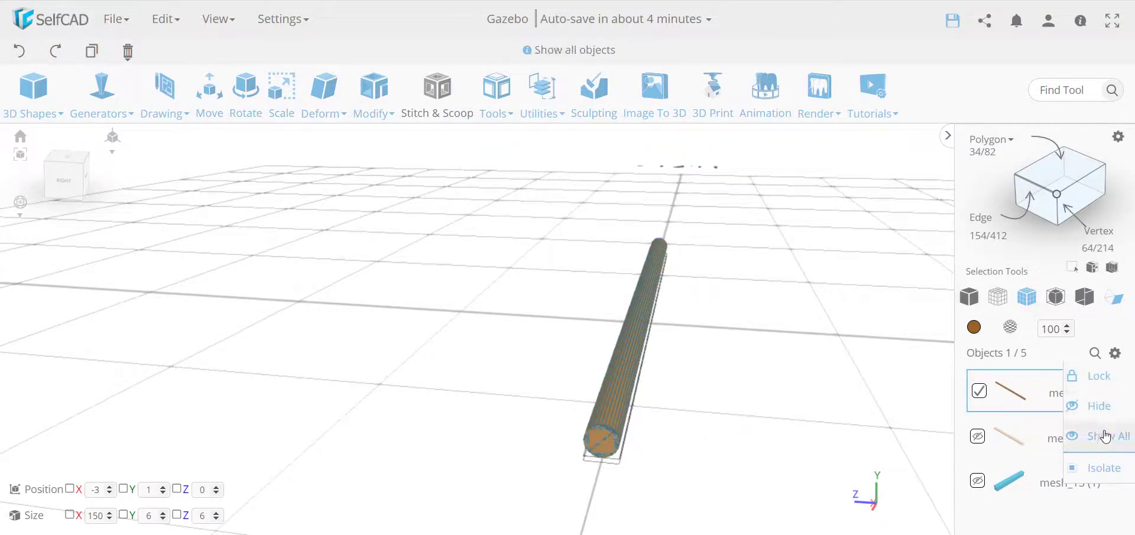
{"action": "left_click", "coordinate": [1097, 407]}
Show the beam mesh_13, select it and apply Resolution to it with a detail level of 0
{"action": "scroll", "coordinate": [1028, 461], "scroll_direction": "down", "scroll_amount": 2}
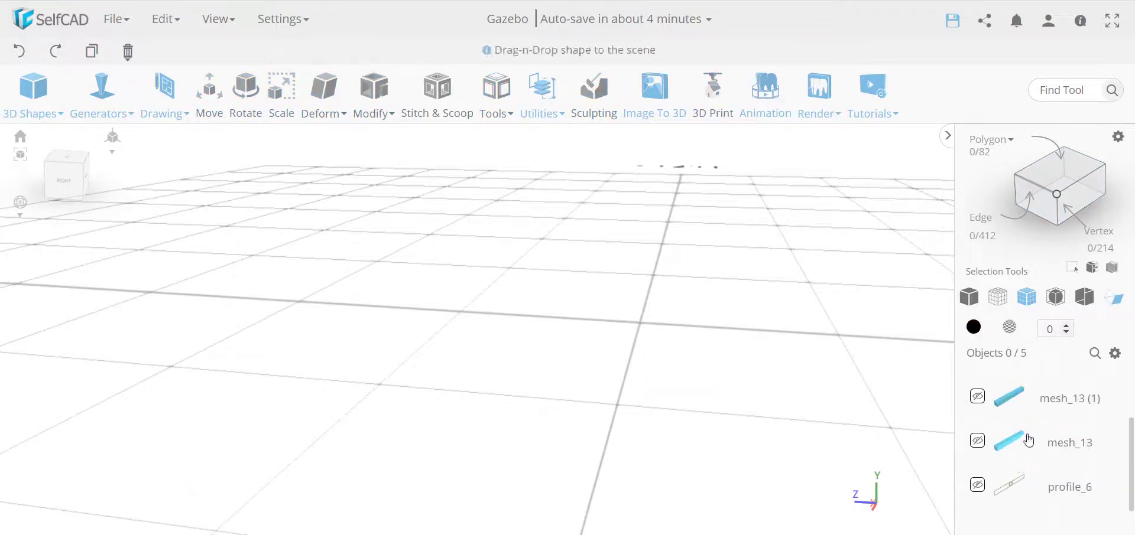
{"action": "left_click", "coordinate": [977, 440]}
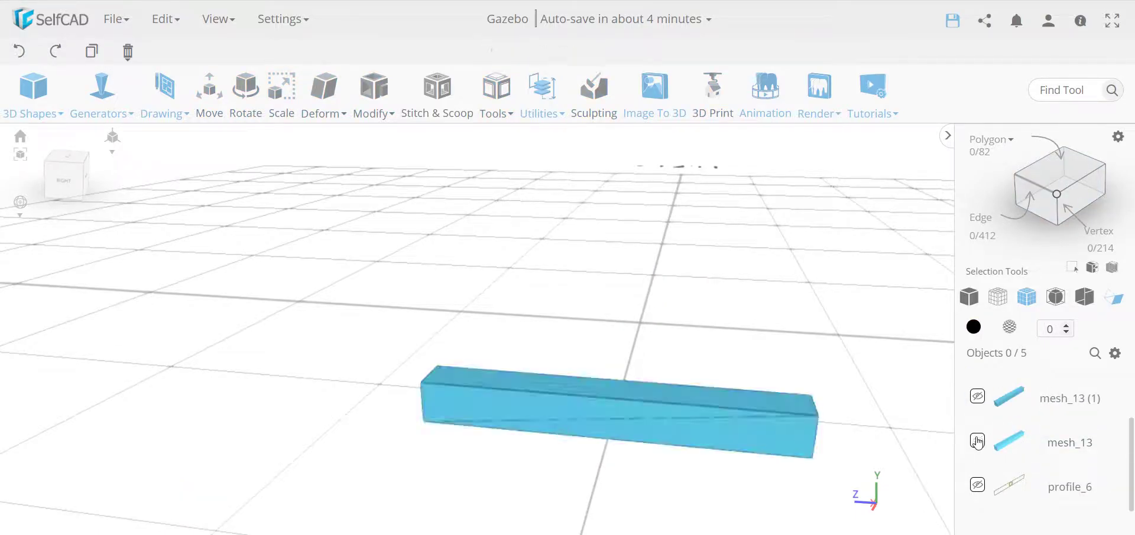
{"action": "left_click_drag", "start_coordinate": [814, 445], "coordinate": [507, 439]}
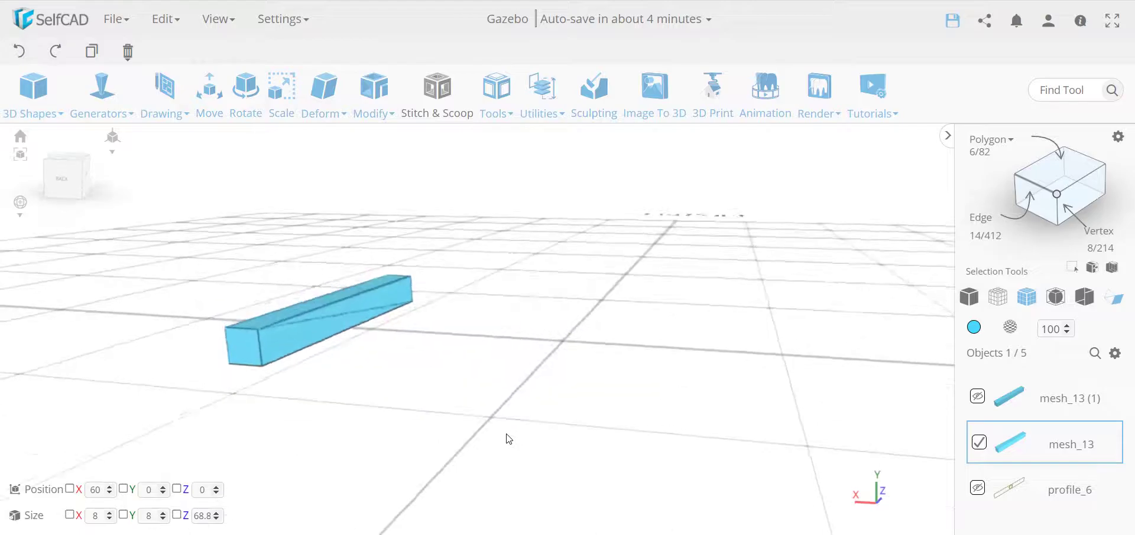
{"action": "left_click", "coordinate": [374, 95]}
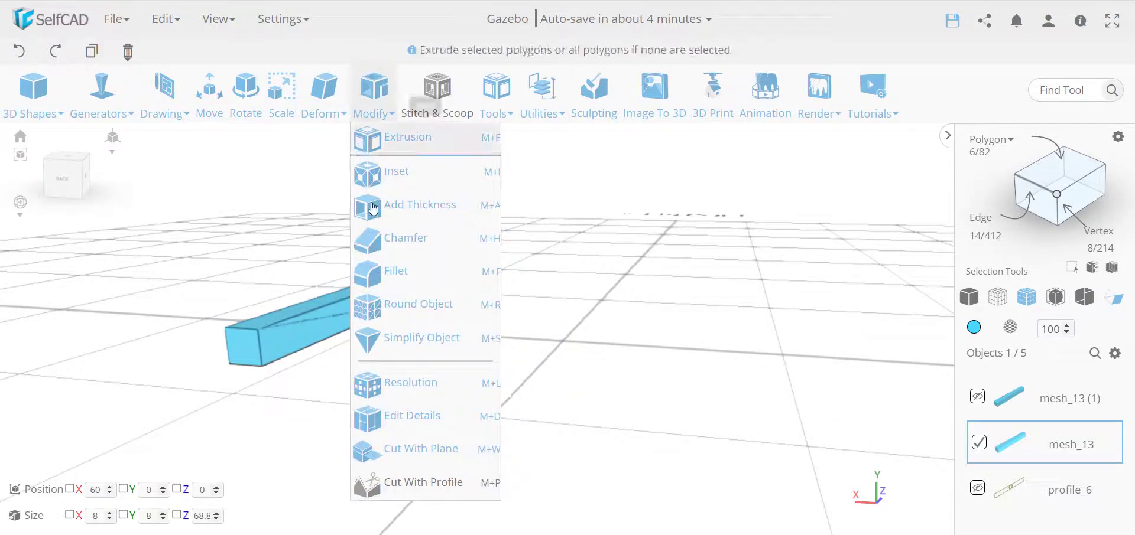
{"action": "left_click", "coordinate": [431, 384]}
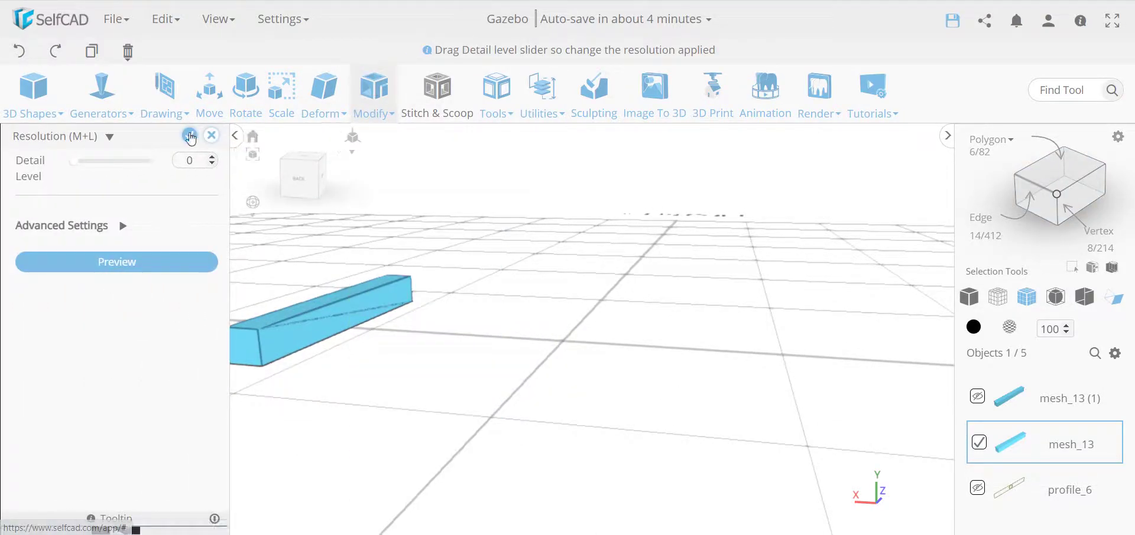
{"action": "left_click", "coordinate": [189, 137]}
{"action": "left_click_drag", "start_coordinate": [396, 336], "coordinate": [591, 331]}
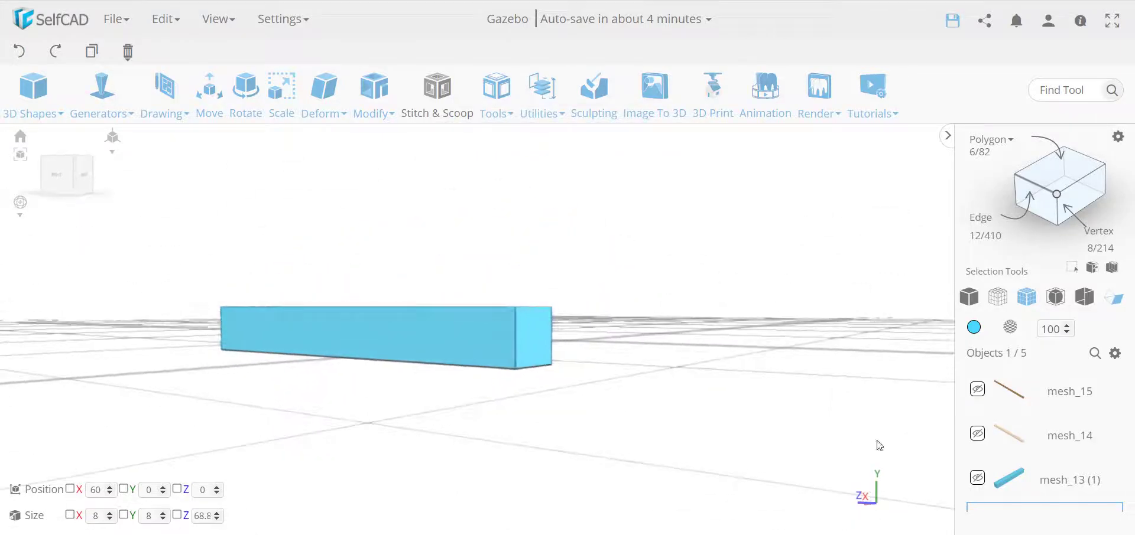
Show the second beam mesh_13 (1), select only it and apply Resolution with a detail level of 0
{"action": "left_click", "coordinate": [982, 482]}
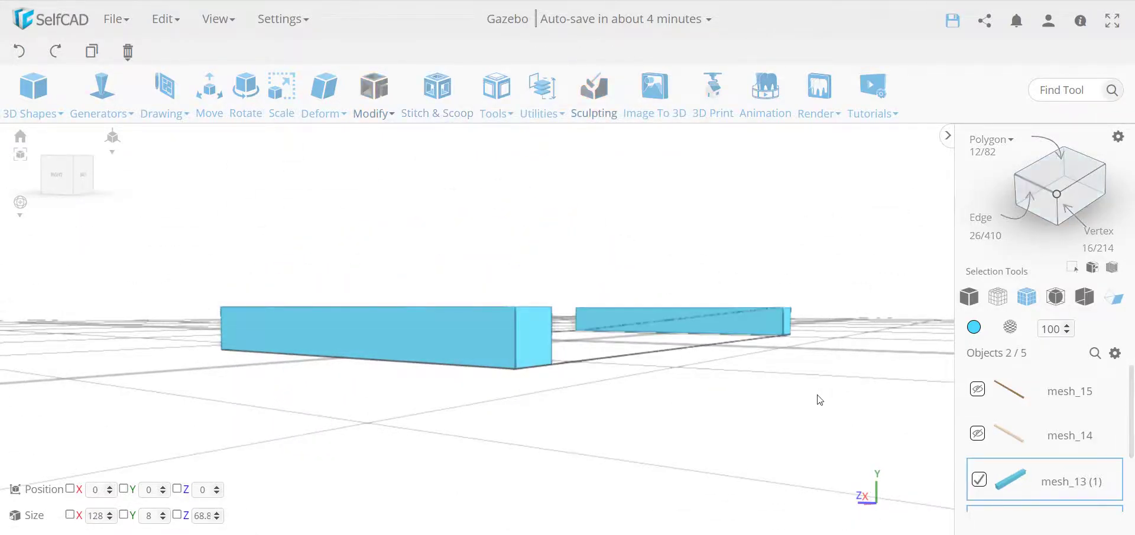
{"action": "left_click_drag", "start_coordinate": [815, 400], "coordinate": [754, 405]}
{"action": "left_click", "coordinate": [799, 338]}
{"action": "left_click", "coordinate": [804, 320]}
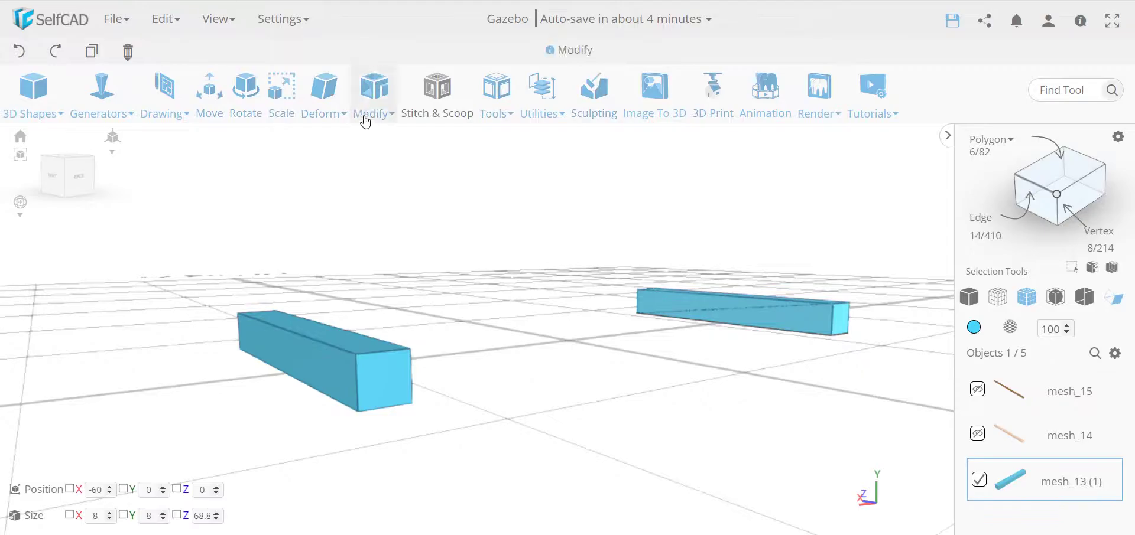
{"action": "left_click", "coordinate": [373, 97]}
{"action": "left_click", "coordinate": [433, 380]}
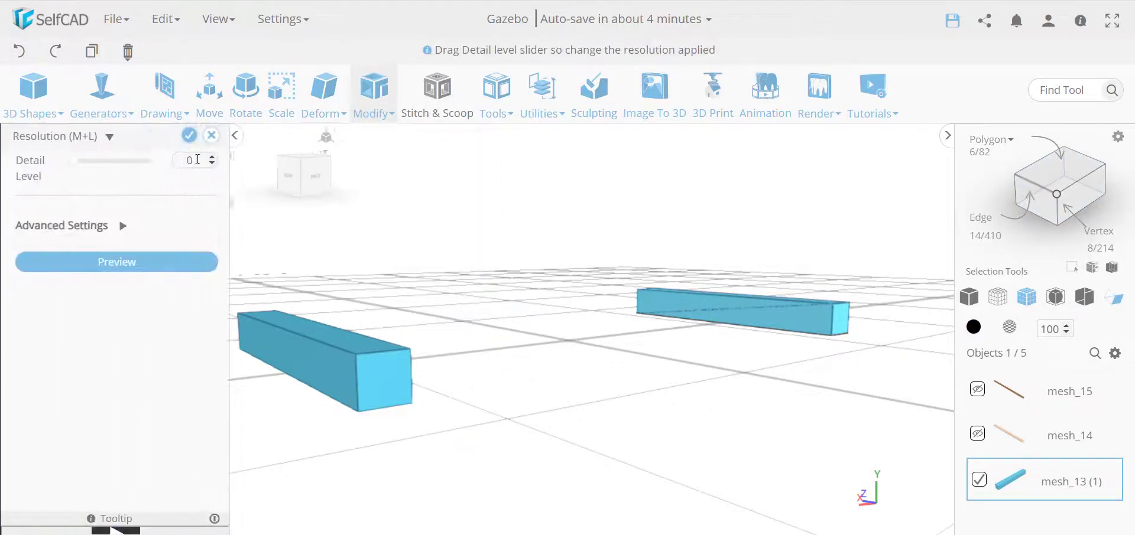
{"action": "left_click", "coordinate": [190, 134]}
{"action": "left_click_drag", "start_coordinate": [757, 315], "coordinate": [757, 314]}
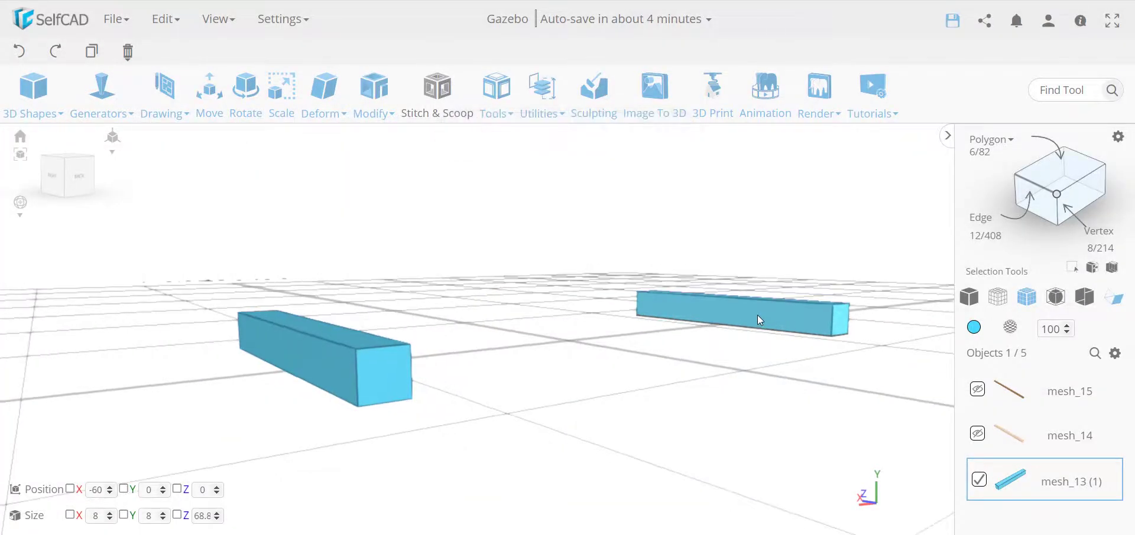
Select both beams, then show the cylinder mesh_14 and add it to the selection
{"action": "left_click", "coordinate": [757, 314]}
{"action": "left_click", "coordinate": [367, 367]}
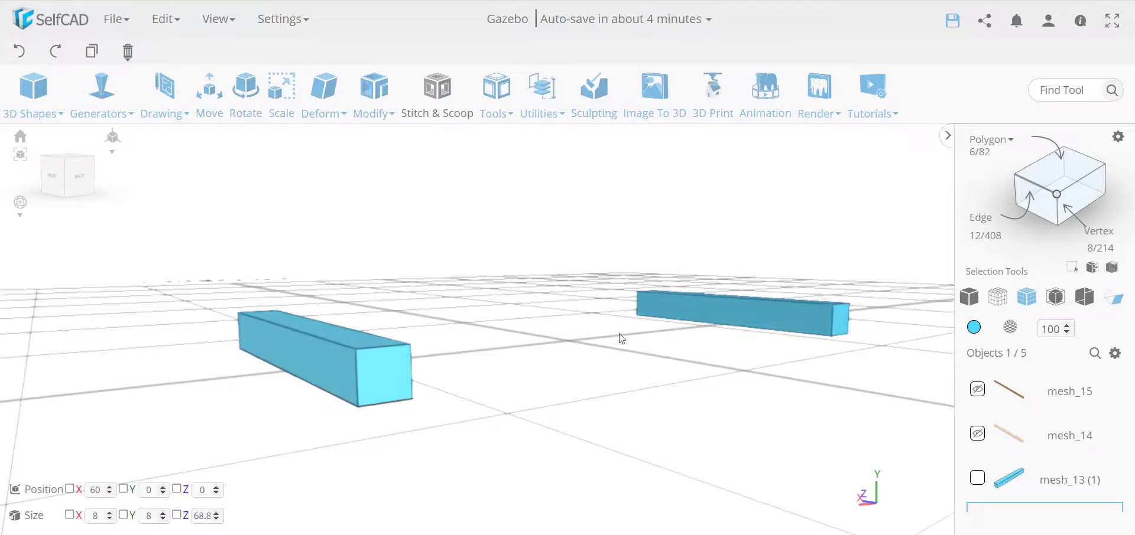
{"action": "left_click", "coordinate": [814, 320], "text": "shift"}
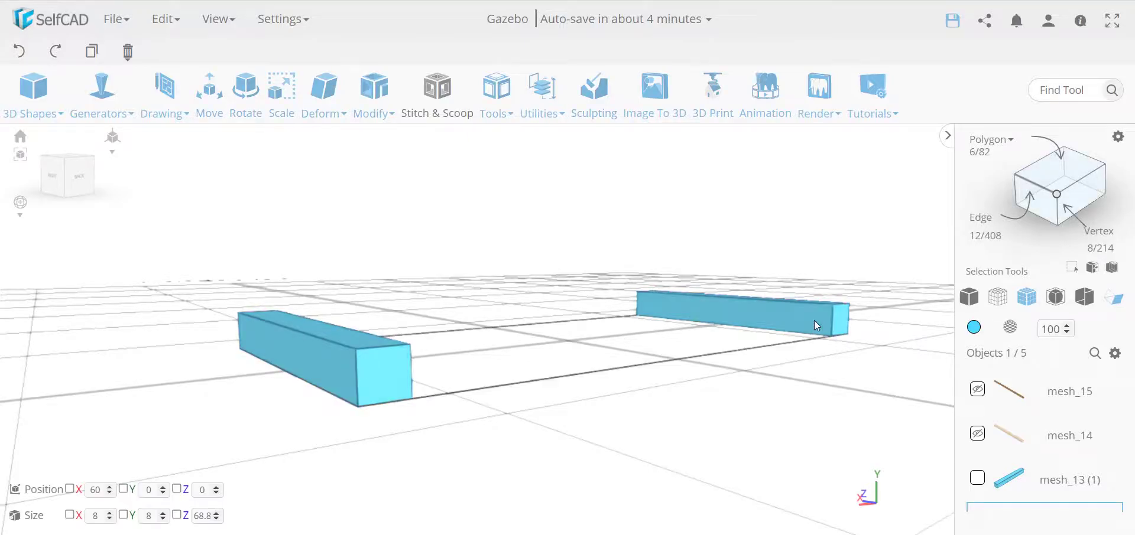
{"action": "left_click", "coordinate": [978, 436]}
{"action": "left_click", "coordinate": [977, 436]}
Examine the cylinder's end at the near beam's outer face and clear the selection
{"action": "left_click_drag", "start_coordinate": [526, 397], "coordinate": [619, 404]}
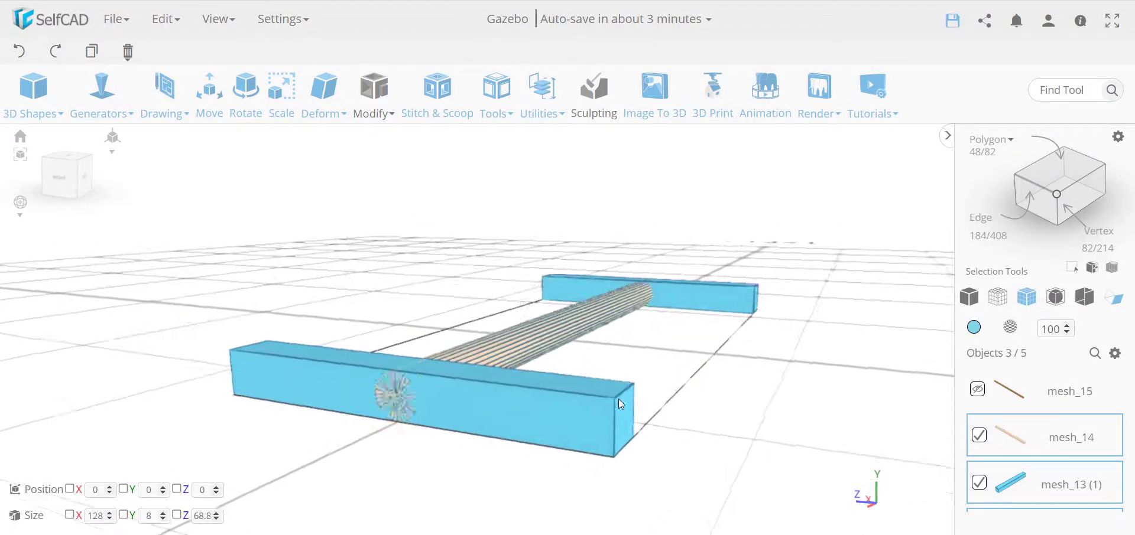
{"action": "left_click_drag", "start_coordinate": [462, 384], "coordinate": [423, 393]}
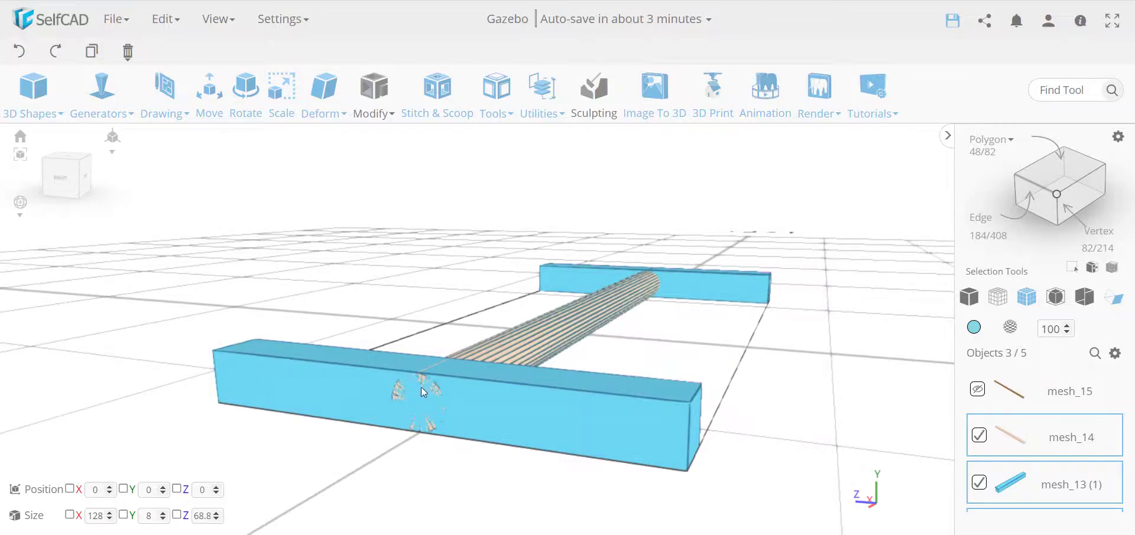
{"action": "right_click_drag", "start_coordinate": [465, 417], "coordinate": [470, 417]}
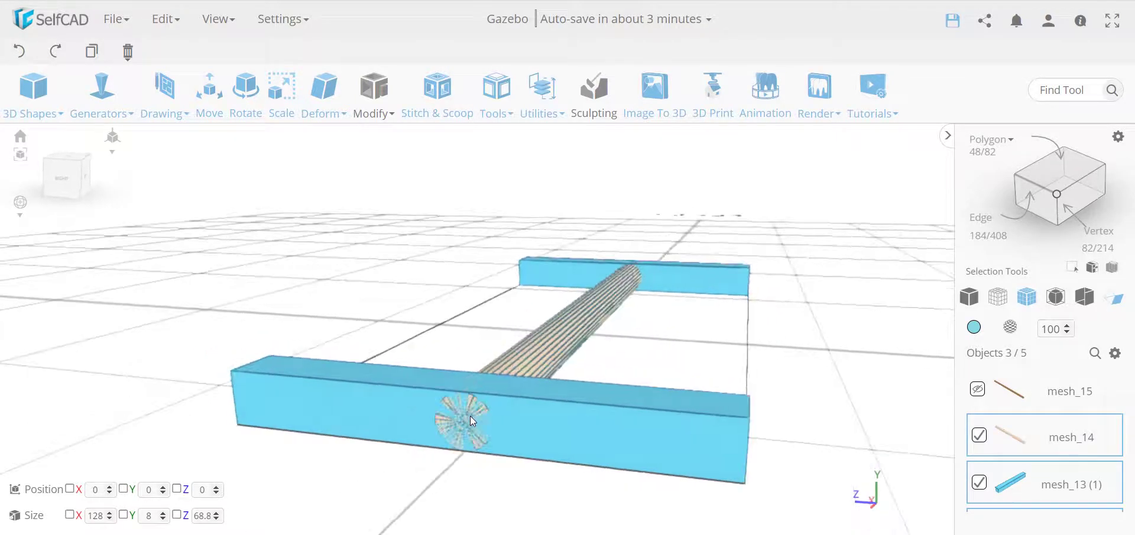
{"action": "left_click", "coordinate": [512, 336]}
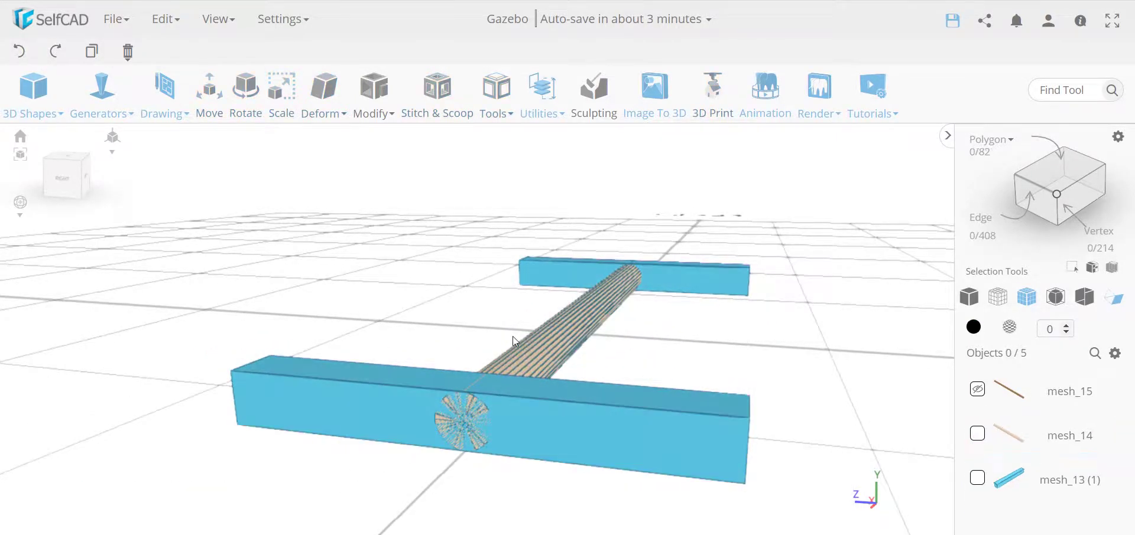
Compare the two beams with the cylinder mesh_14 hidden and shown again, viewing its junctions from above and below
{"action": "left_click", "coordinate": [545, 348]}
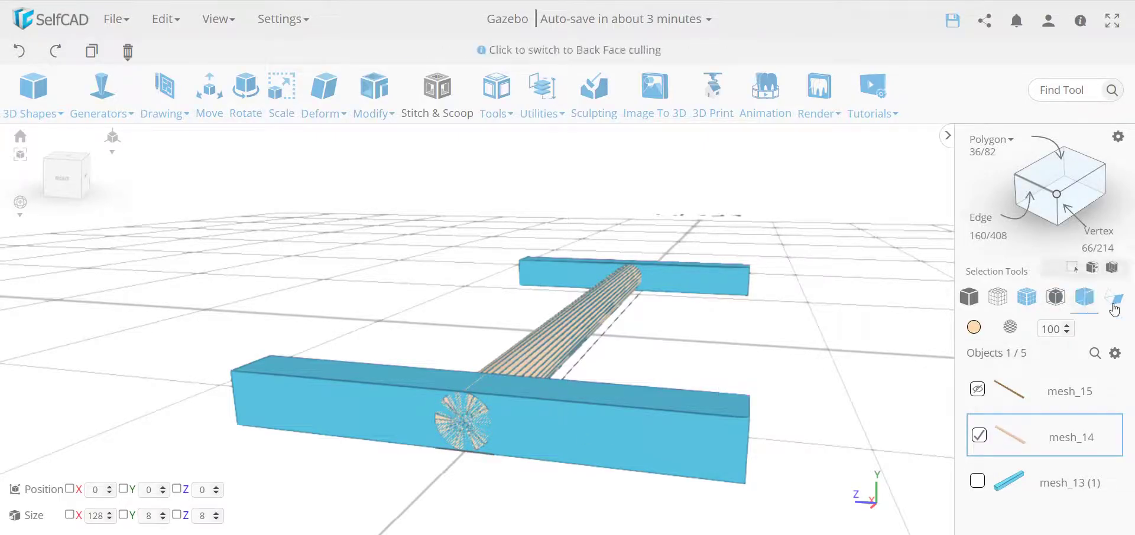
{"action": "left_click", "coordinate": [1114, 354]}
{"action": "left_click", "coordinate": [1099, 408]}
{"action": "left_click_drag", "start_coordinate": [550, 388], "coordinate": [796, 408]}
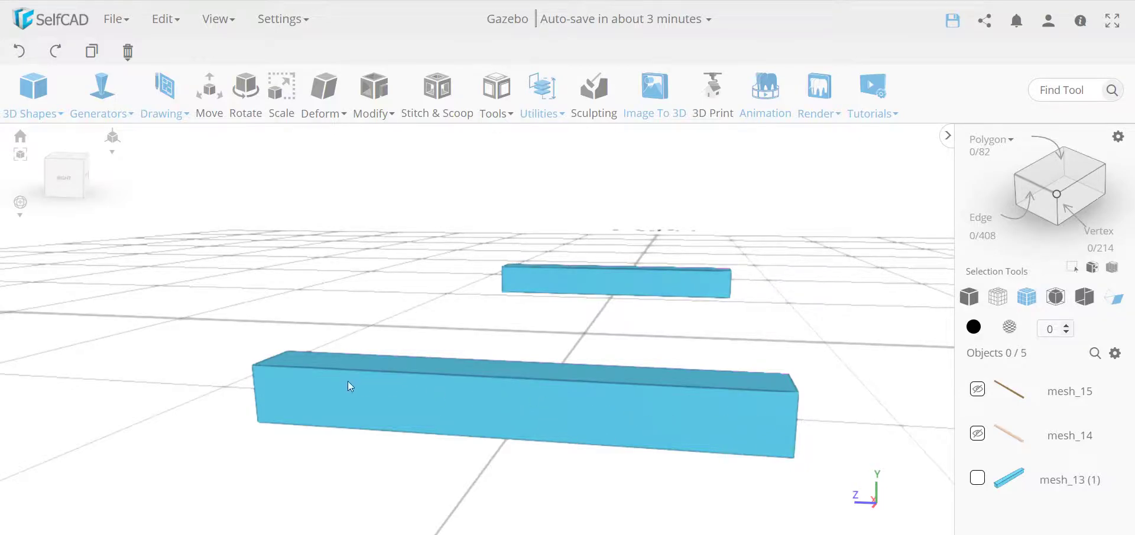
{"action": "left_click", "coordinate": [977, 437]}
{"action": "left_click", "coordinate": [978, 435]}
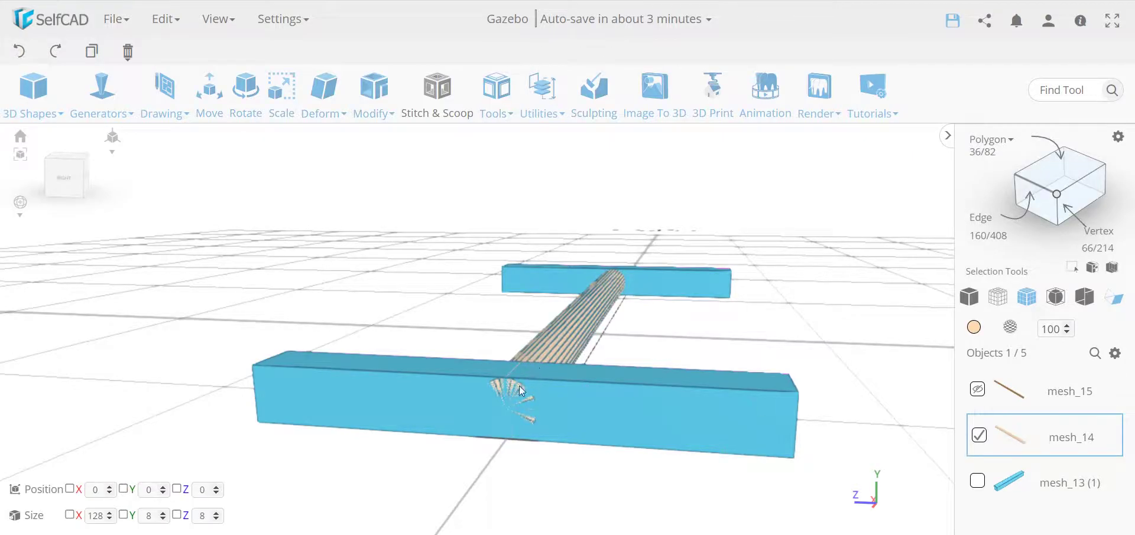
{"action": "left_click_drag", "start_coordinate": [530, 366], "coordinate": [399, 421]}
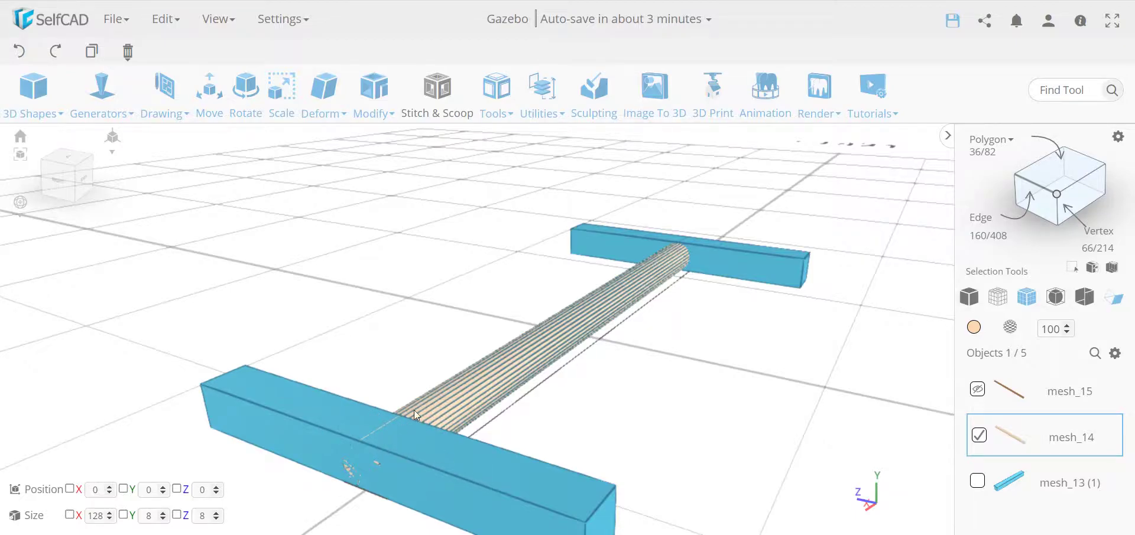
{"action": "left_click_drag", "start_coordinate": [387, 440], "coordinate": [426, 392]}
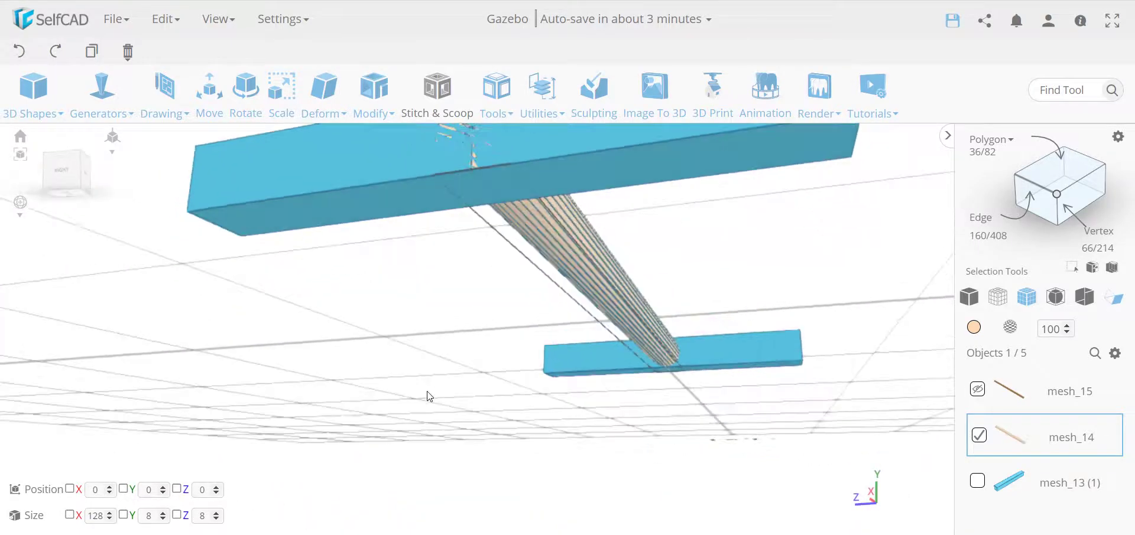
Clear the selection and inspect the overlapping faces where the cylinder ends flush with the near beam, viewing them from several angles
{"action": "left_click_drag", "start_coordinate": [504, 192], "coordinate": [494, 236]}
{"action": "left_click_drag", "start_coordinate": [449, 423], "coordinate": [533, 428]}
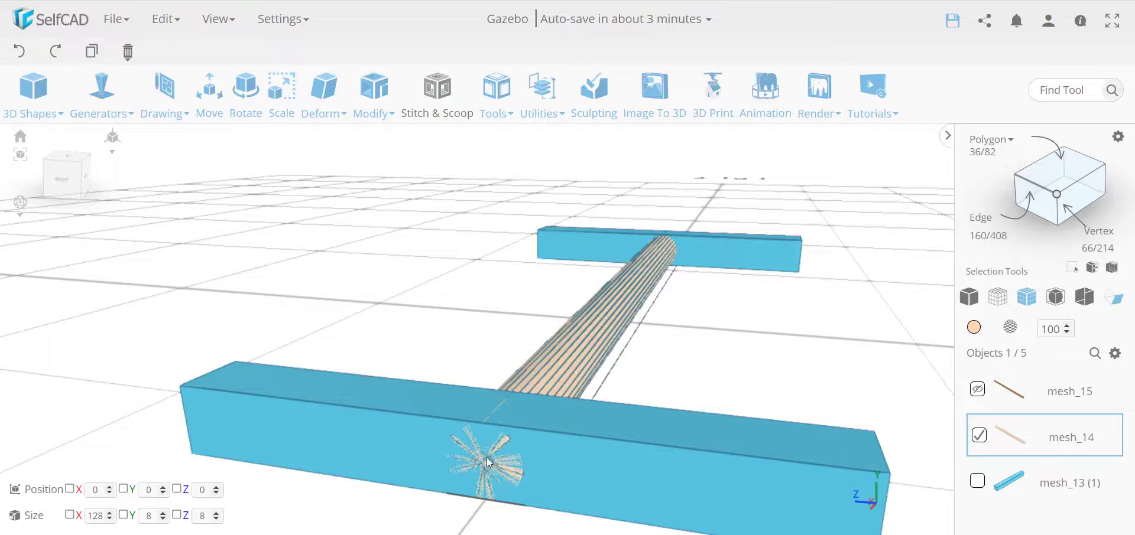
{"action": "left_click_drag", "start_coordinate": [483, 460], "coordinate": [213, 457]}
{"action": "left_click", "coordinate": [212, 452]}
{"action": "left_click_drag", "start_coordinate": [564, 414], "coordinate": [618, 441]}
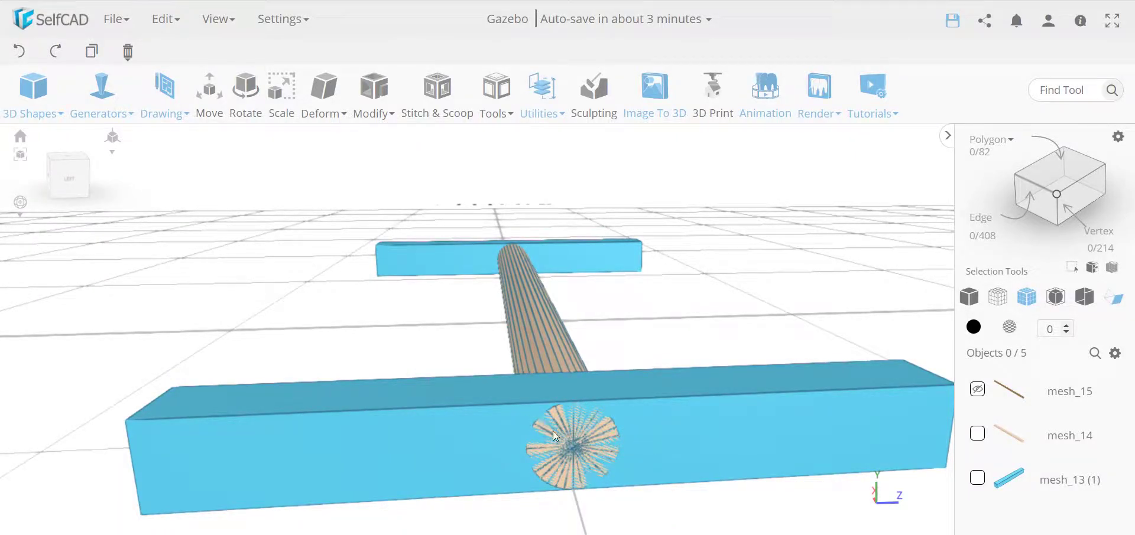
{"action": "left_click_drag", "start_coordinate": [644, 428], "coordinate": [577, 385]}
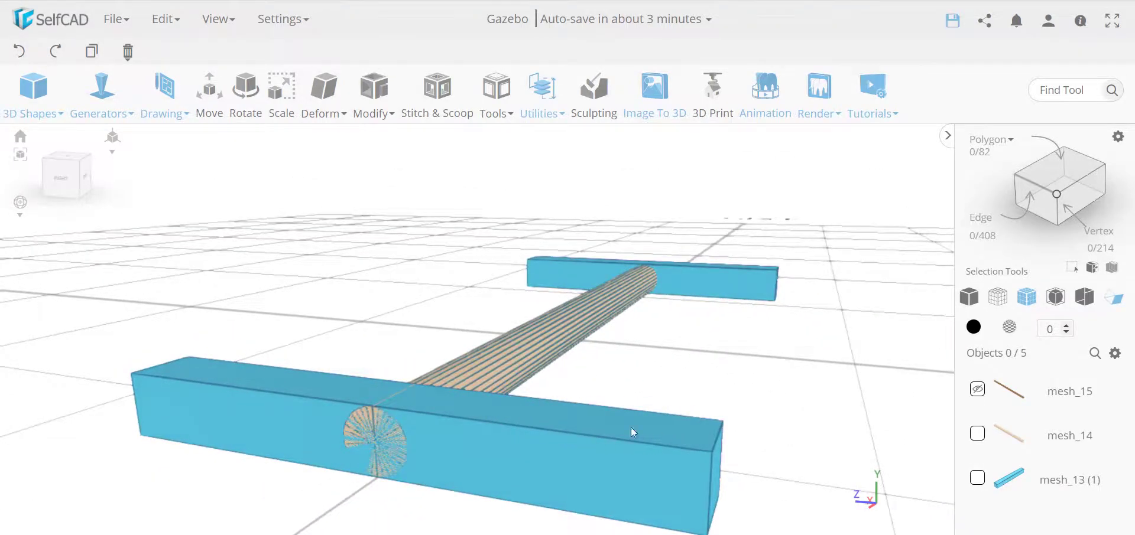
Select both beams and the cylinder mesh_14, unite them with a Stitch & Scoop Union, and check the joined ends
{"action": "left_click", "coordinate": [503, 423]}
{"action": "left_click", "coordinate": [501, 372], "text": "shift"}
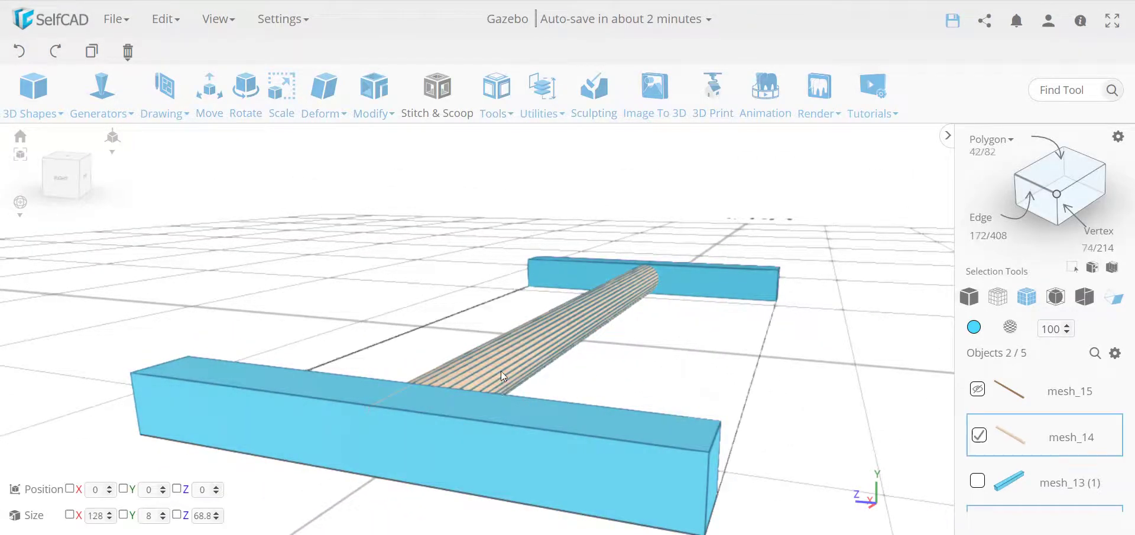
{"action": "left_click", "coordinate": [692, 286], "text": "shift"}
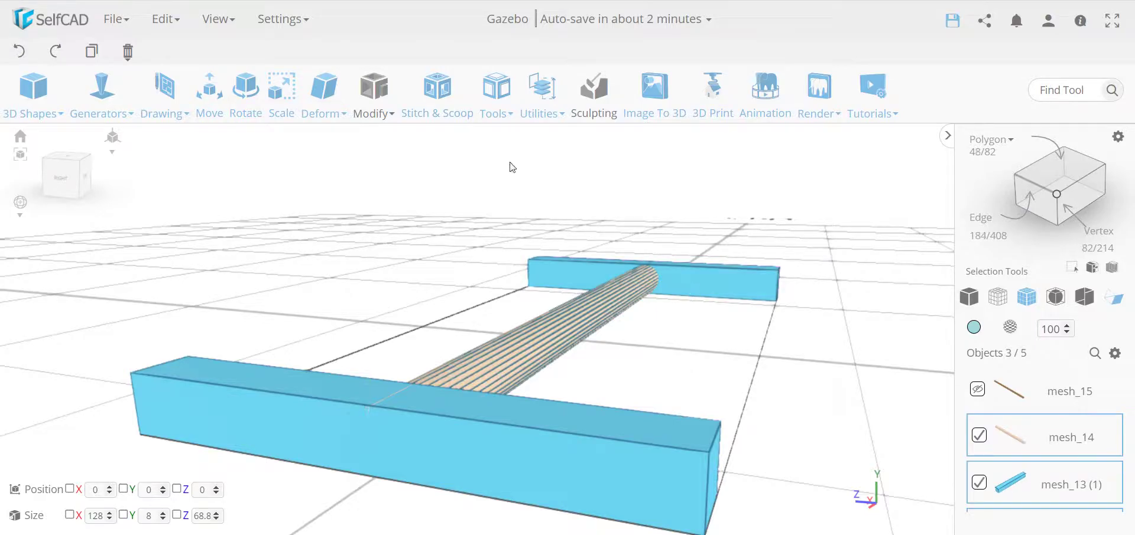
{"action": "left_click", "coordinate": [437, 88]}
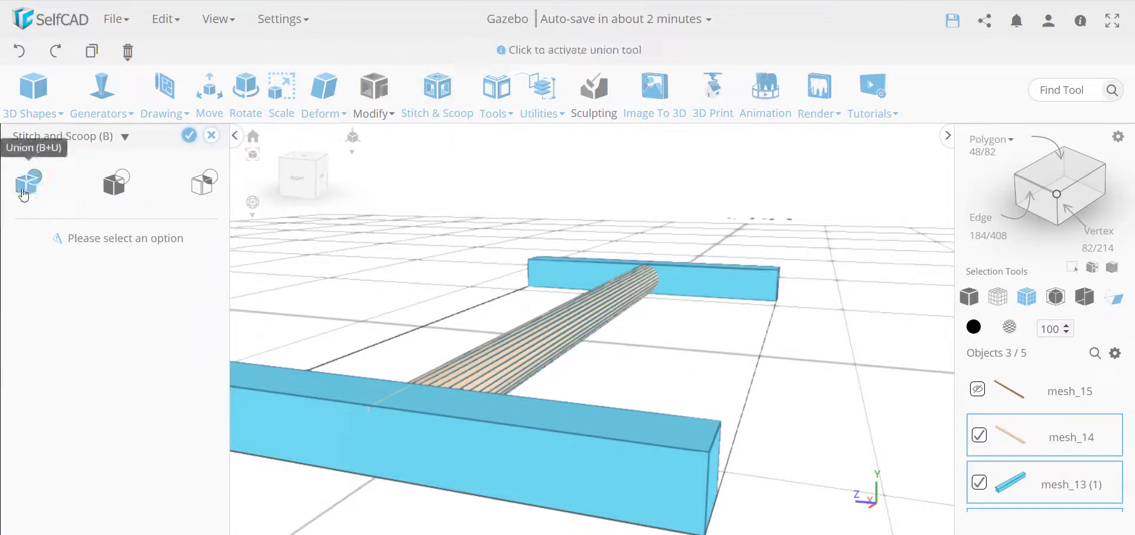
{"action": "left_click", "coordinate": [23, 192]}
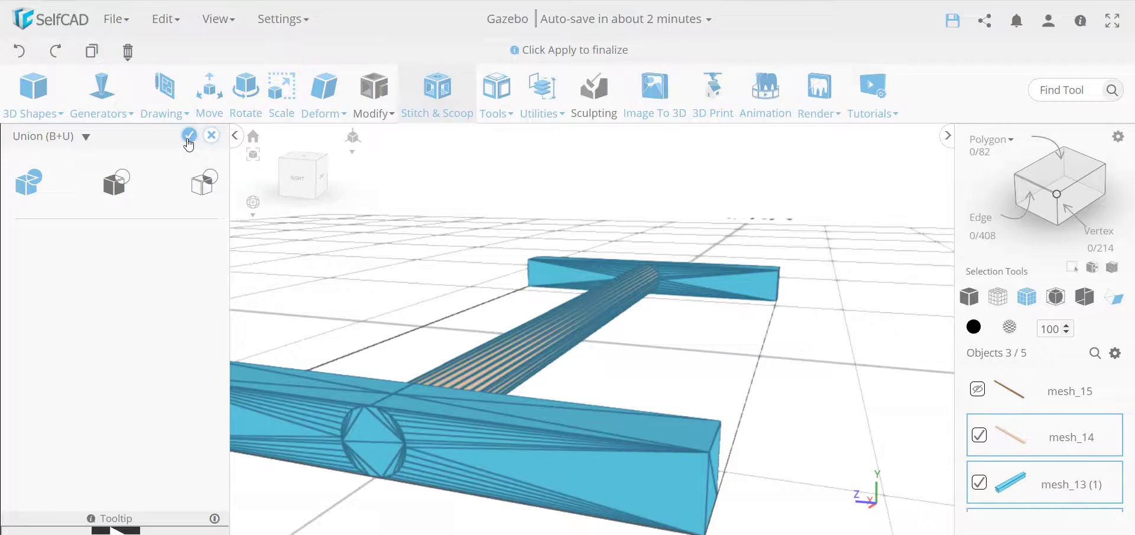
{"action": "left_click", "coordinate": [188, 142]}
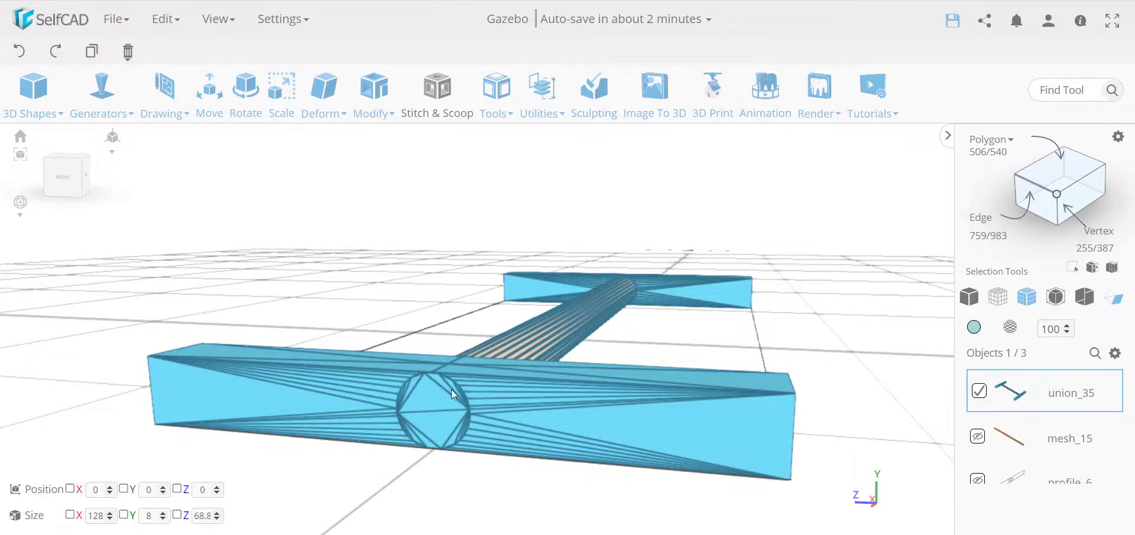
{"action": "right_click_drag", "start_coordinate": [601, 398], "coordinate": [254, 405]}
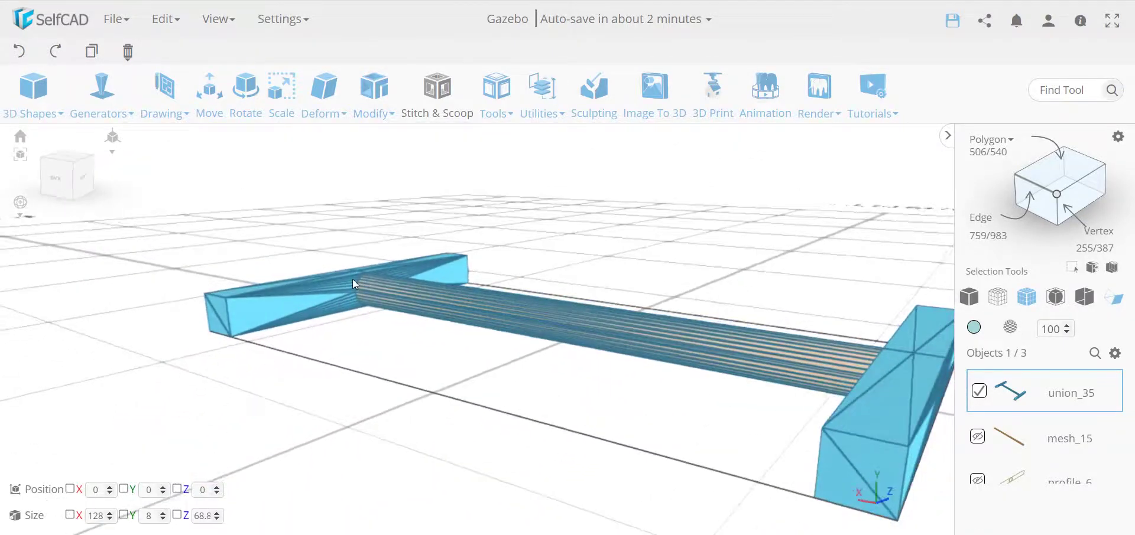
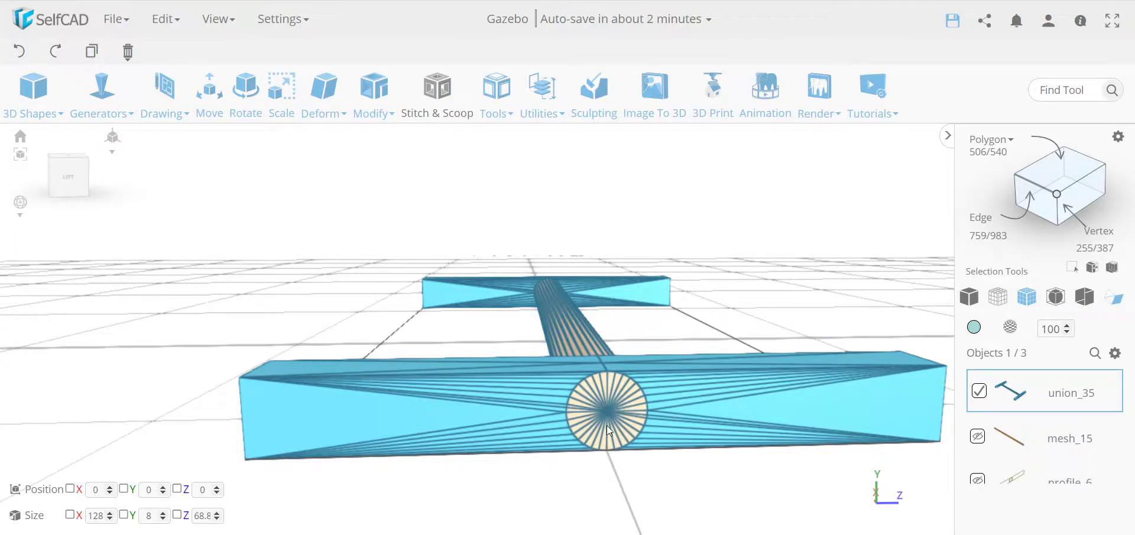
Show and select the thinner cylinder mesh_15 together with union_35 and inspect how it runs through both beams
{"action": "left_click_drag", "start_coordinate": [678, 403], "coordinate": [182, 388]}
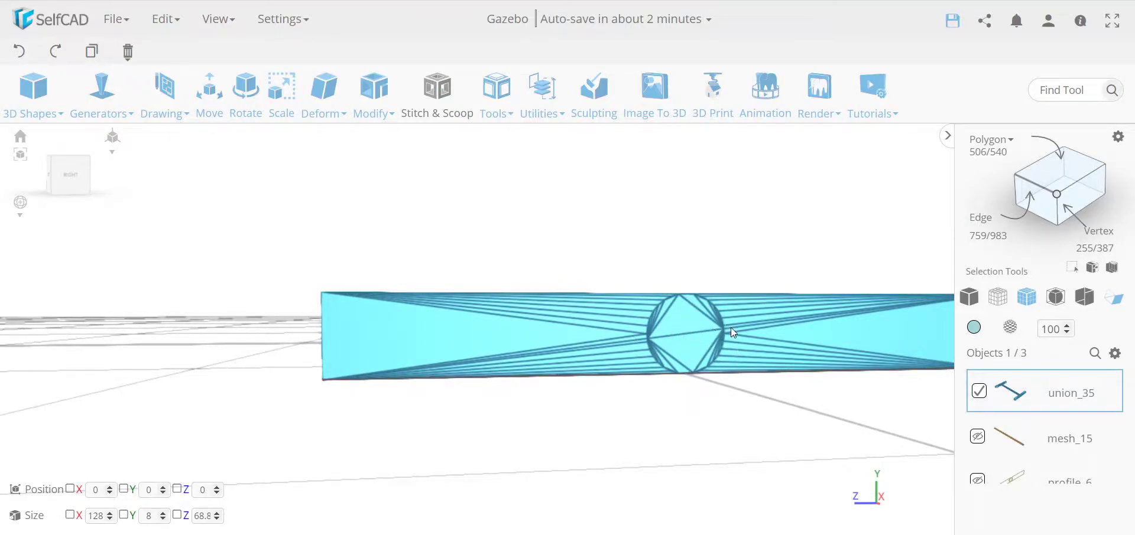
{"action": "left_click_drag", "start_coordinate": [359, 327], "coordinate": [492, 364]}
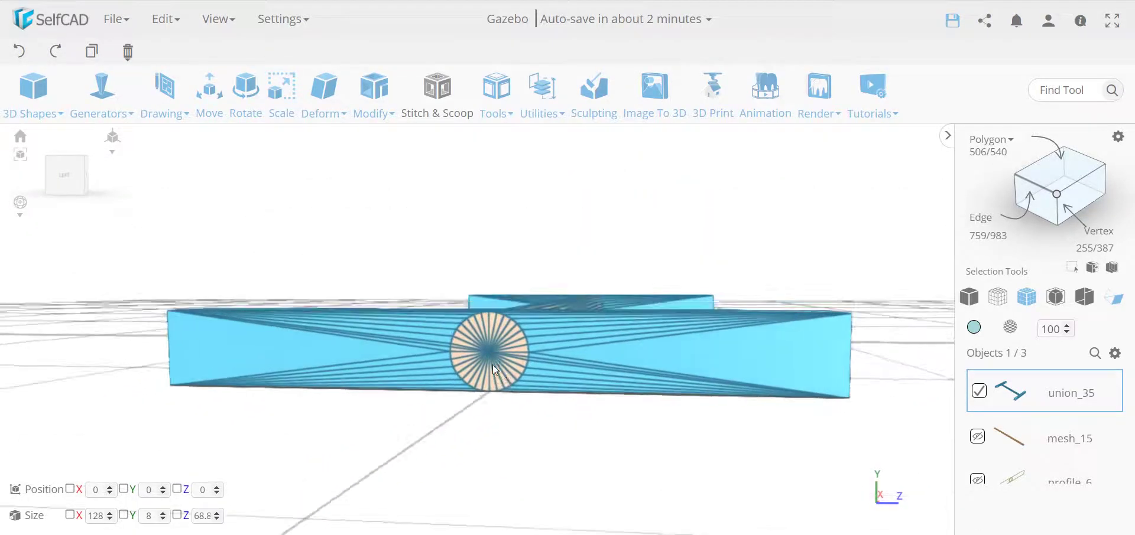
{"action": "left_click", "coordinate": [977, 437]}
{"action": "left_click", "coordinate": [978, 439]}
{"action": "left_click_drag", "start_coordinate": [931, 397], "coordinate": [325, 392]}
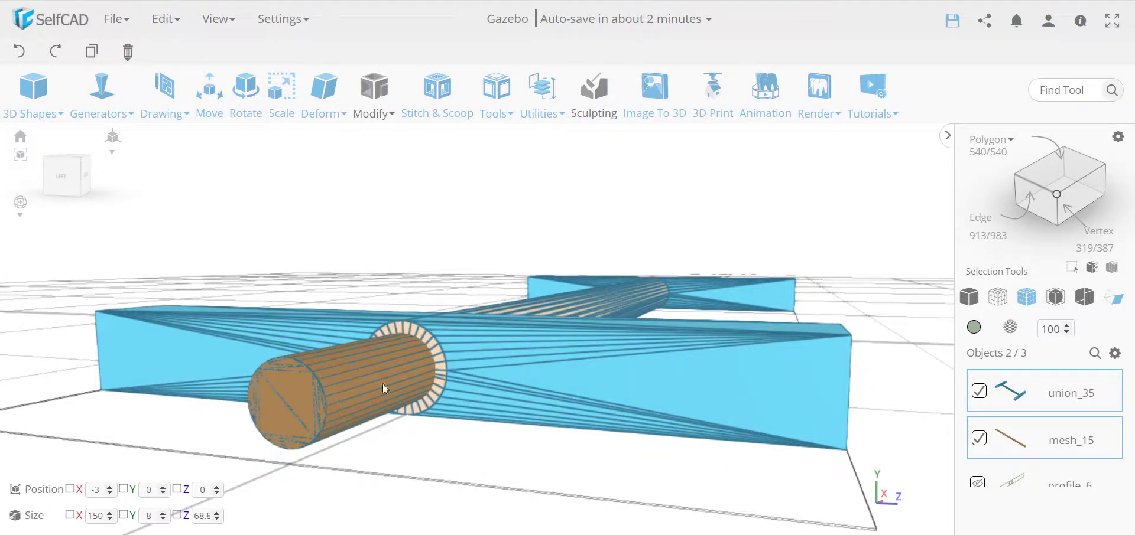
{"action": "left_click_drag", "start_coordinate": [418, 389], "coordinate": [441, 406]}
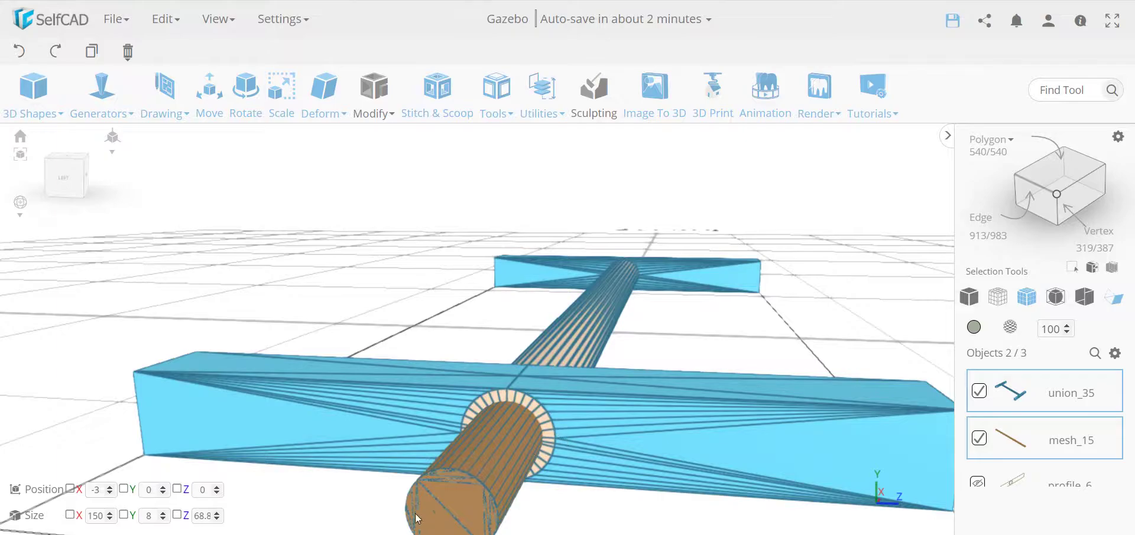
{"action": "left_click_drag", "start_coordinate": [455, 410], "coordinate": [235, 435]}
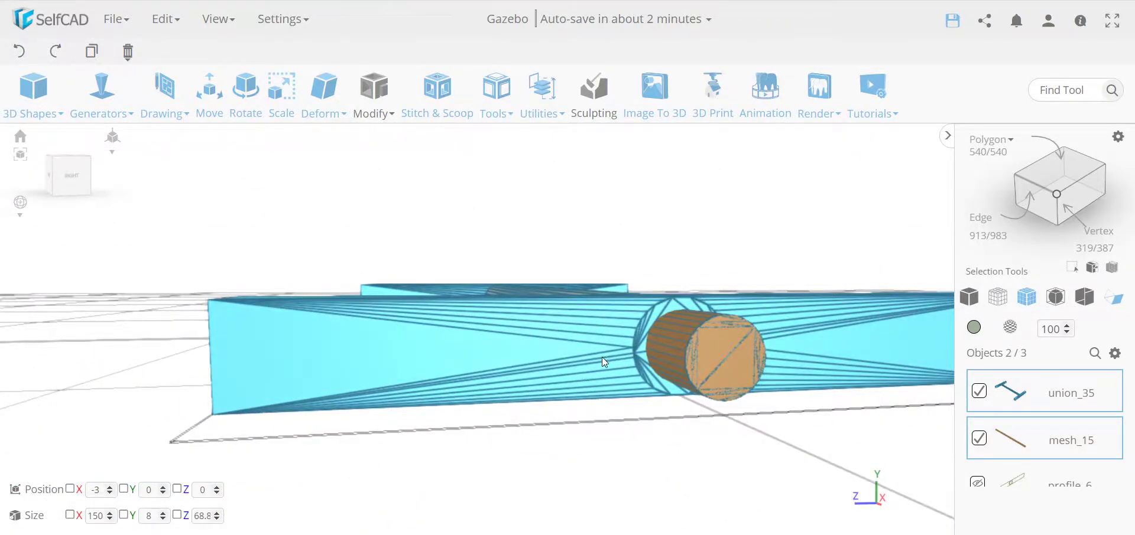
Subtract mesh_15 from union_35 with a Stitch & Scoop Difference
{"action": "left_click", "coordinate": [437, 94]}
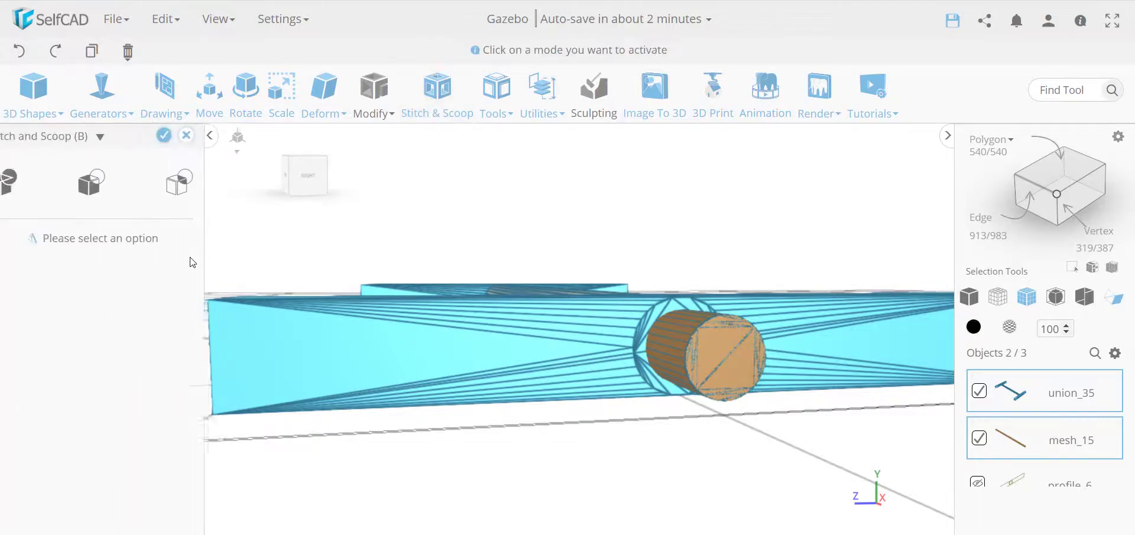
{"action": "left_click", "coordinate": [77, 184]}
{"action": "left_click", "coordinate": [89, 262]}
{"action": "left_click", "coordinate": [79, 304]}
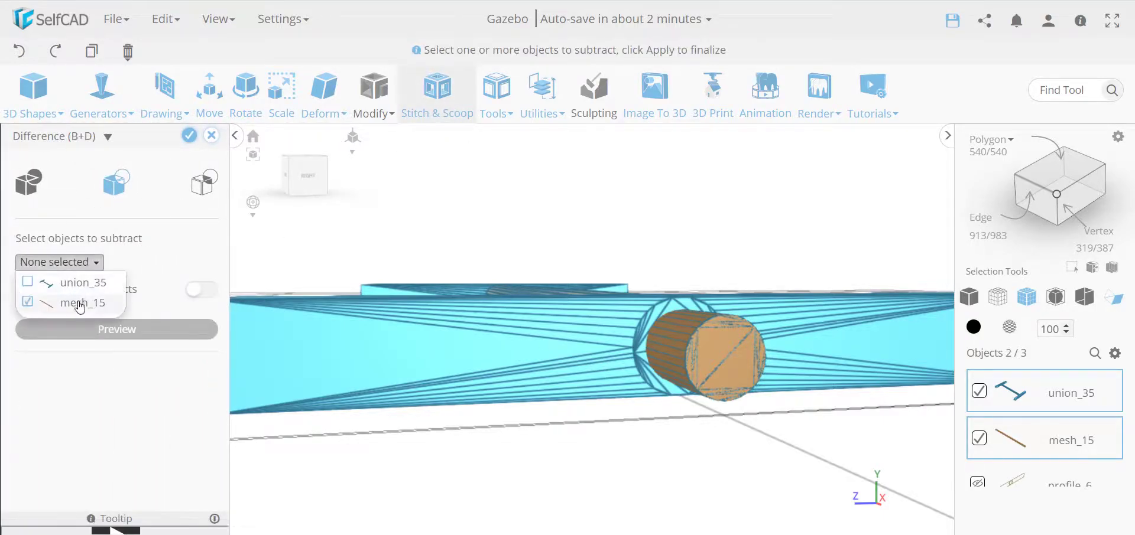
{"action": "left_click", "coordinate": [147, 253]}
{"action": "left_click", "coordinate": [190, 136]}
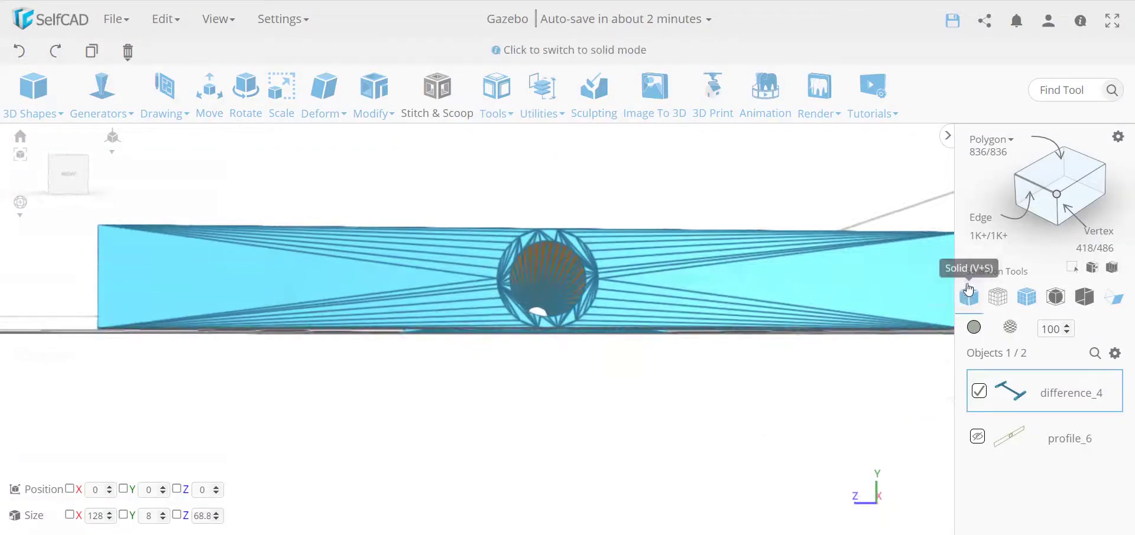
Compare the bored beam faces in solid view and with the wireframe shown, looking from both ends
{"action": "left_click", "coordinate": [968, 290]}
{"action": "right_click_drag", "start_coordinate": [669, 296], "coordinate": [669, 325]}
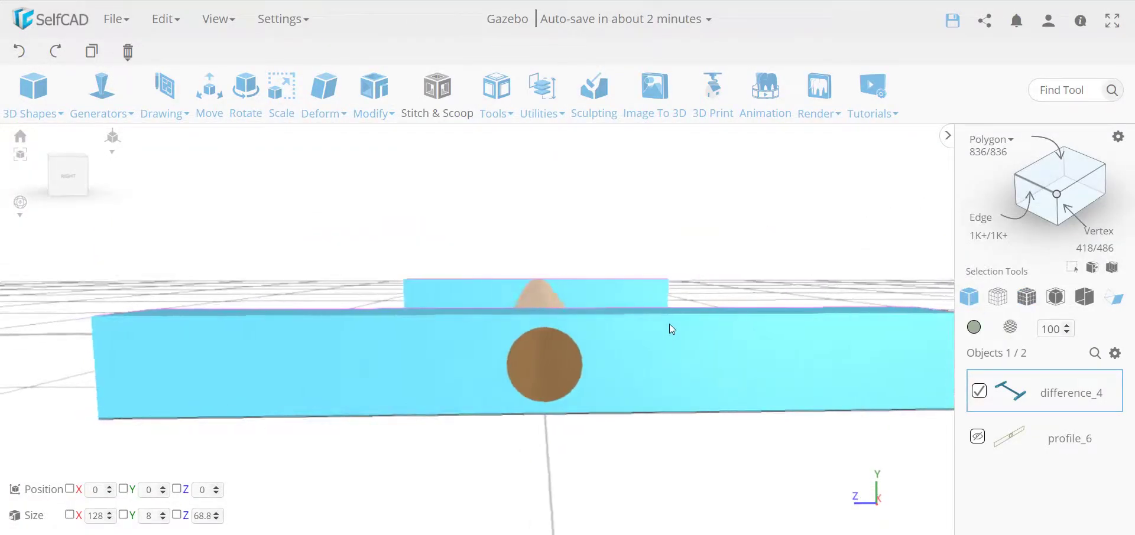
{"action": "left_click", "coordinate": [1026, 297]}
{"action": "scroll", "coordinate": [576, 350], "scroll_direction": "up", "scroll_amount": 2}
{"action": "right_click_drag", "start_coordinate": [569, 353], "coordinate": [645, 368]}
Apply Resolution at detail level 0 to the bored part and check the beam faces around the hole at both ends
{"action": "left_click", "coordinate": [374, 88]}
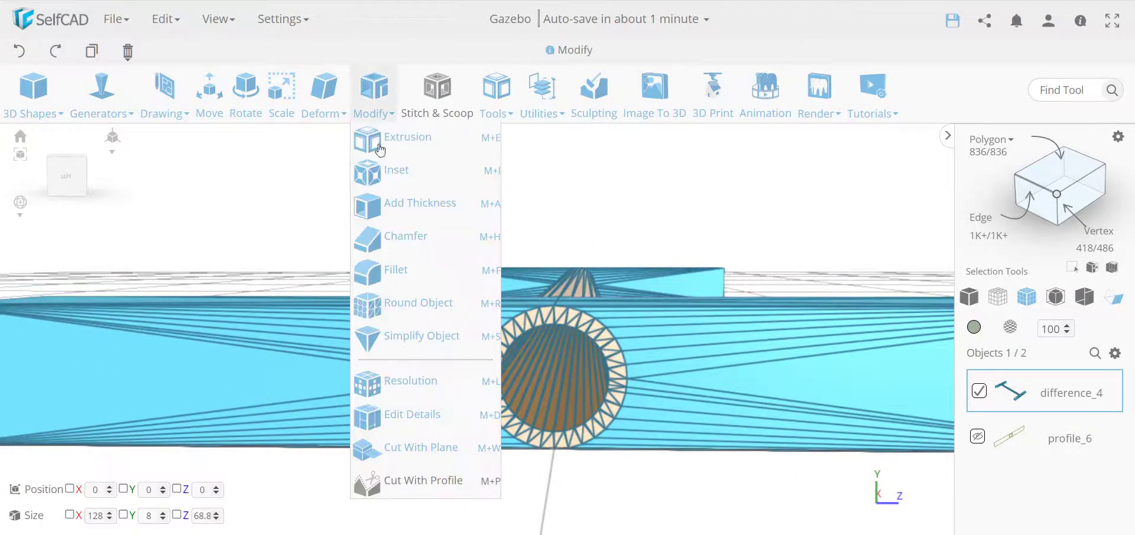
{"action": "left_click", "coordinate": [447, 393]}
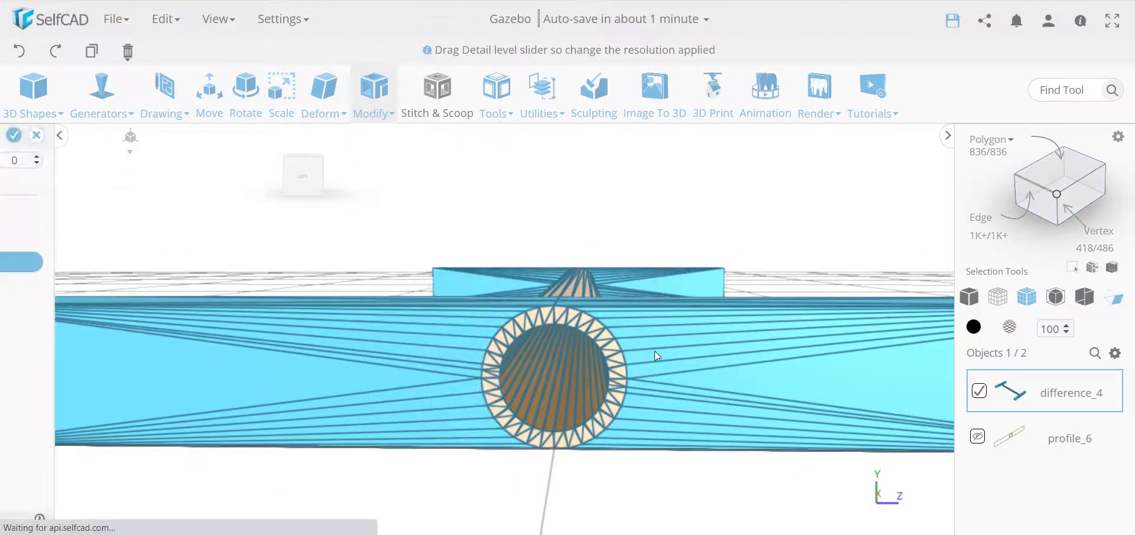
{"action": "left_click", "coordinate": [189, 136]}
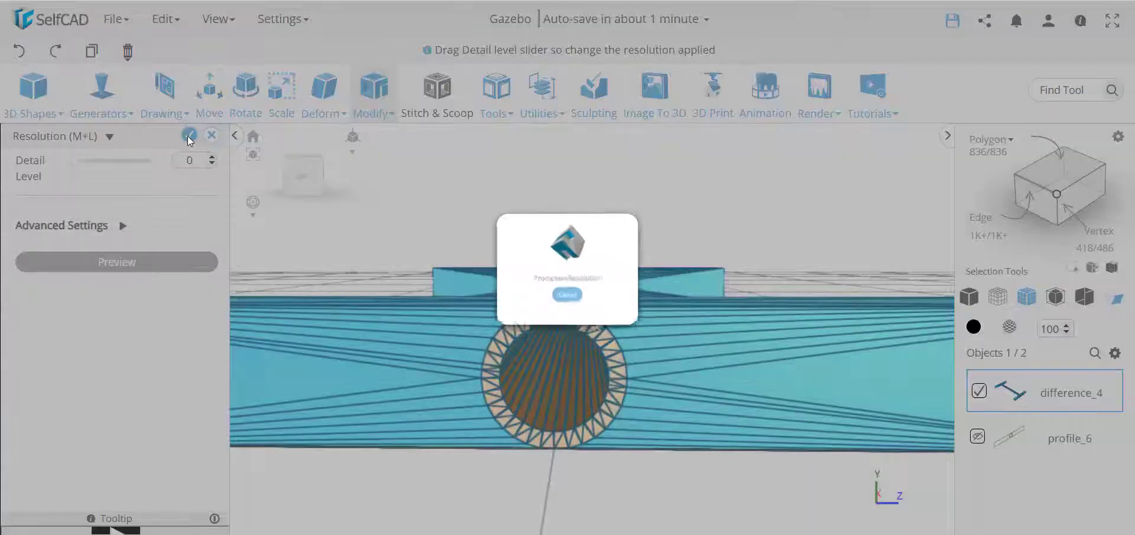
{"action": "scroll", "coordinate": [618, 395], "scroll_direction": "up", "scroll_amount": 2}
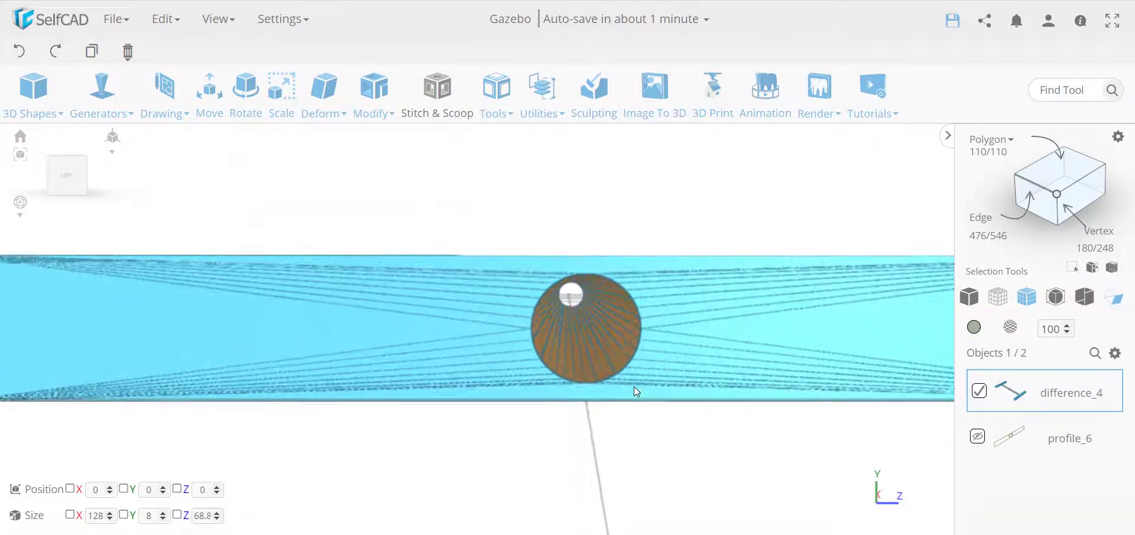
{"action": "scroll", "coordinate": [534, 300], "scroll_direction": "up", "scroll_amount": 5}
{"action": "scroll", "coordinate": [534, 300], "scroll_direction": "down", "scroll_amount": 5}
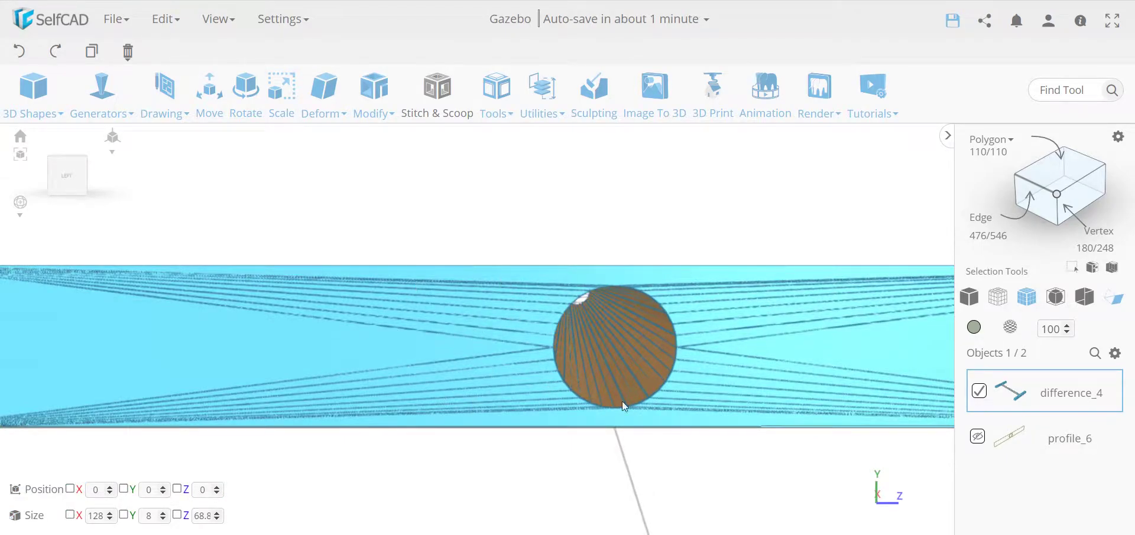
{"action": "left_click_drag", "start_coordinate": [724, 353], "coordinate": [488, 363]}
Switch face selection to Material, select the brown inner surface of the bore and colour it light blue
{"action": "mouse_move", "coordinate": [995, 147]}
{"action": "left_click", "coordinate": [988, 166]}
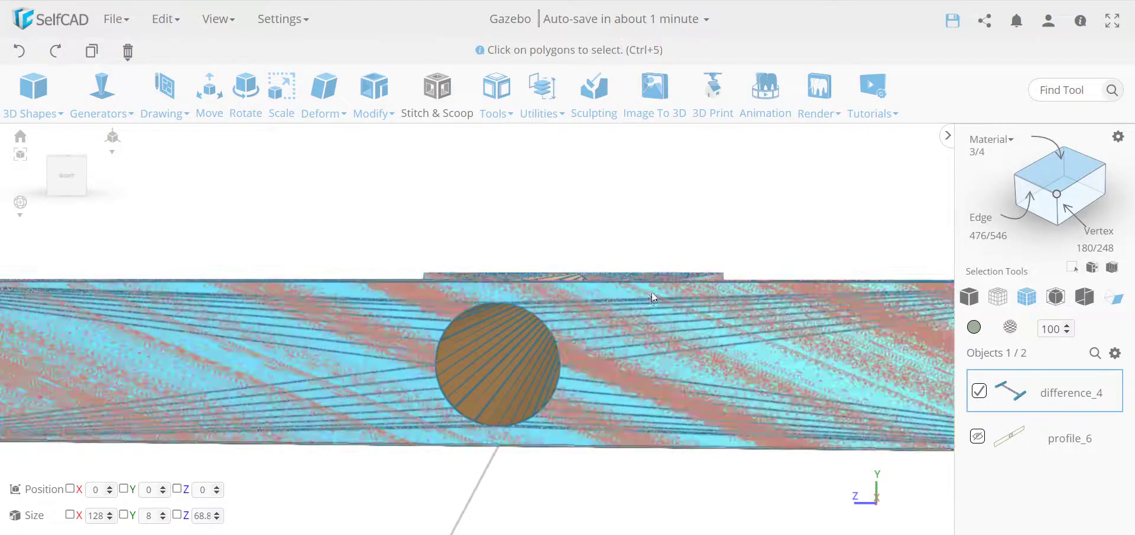
{"action": "left_click", "coordinate": [505, 351]}
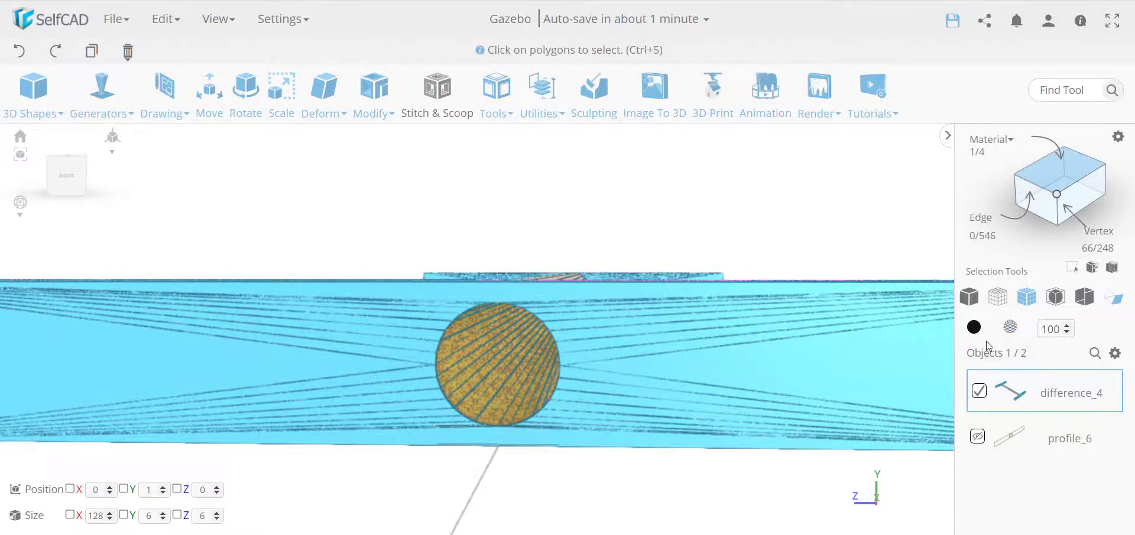
{"action": "left_click", "coordinate": [973, 327]}
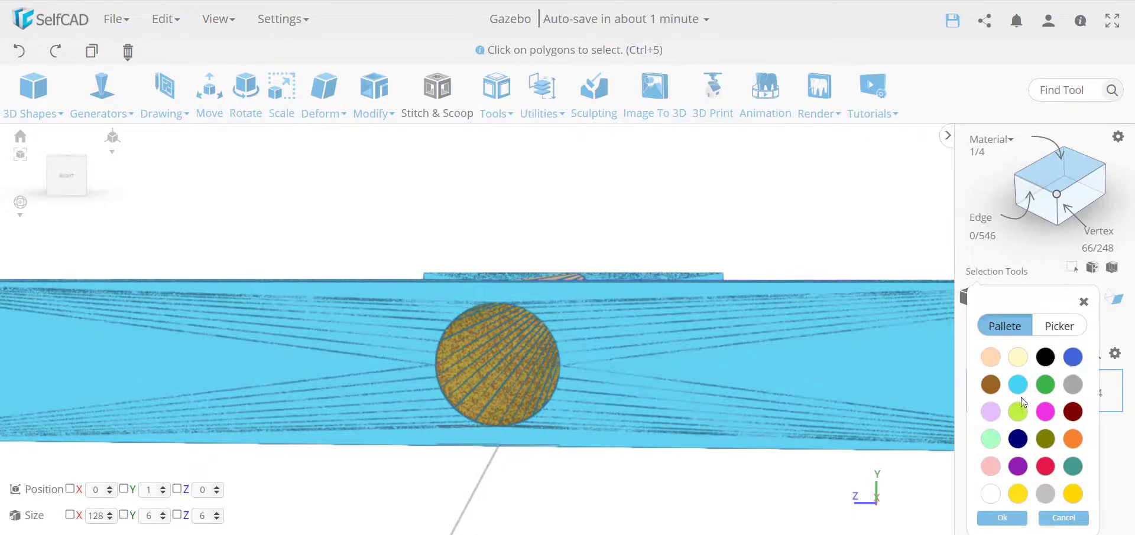
{"action": "left_click", "coordinate": [1019, 385]}
{"action": "left_click", "coordinate": [1002, 518]}
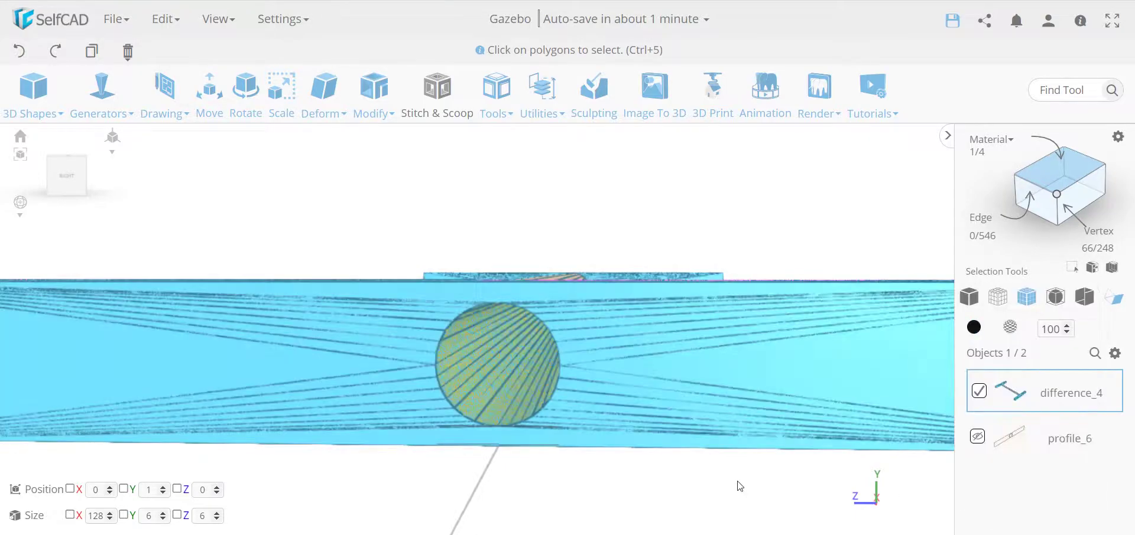
Select the outer surface of the connecting cylinder by material and colour it the same light blue as the beams
{"action": "left_click_drag", "start_coordinate": [737, 481], "coordinate": [531, 329]}
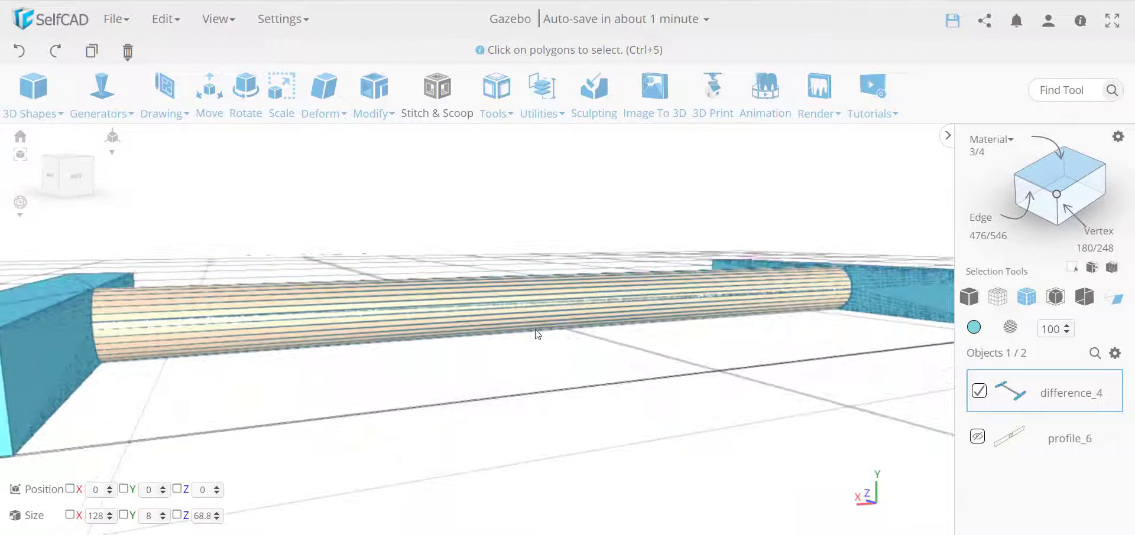
{"action": "left_click", "coordinate": [658, 307]}
{"action": "left_click", "coordinate": [974, 329]}
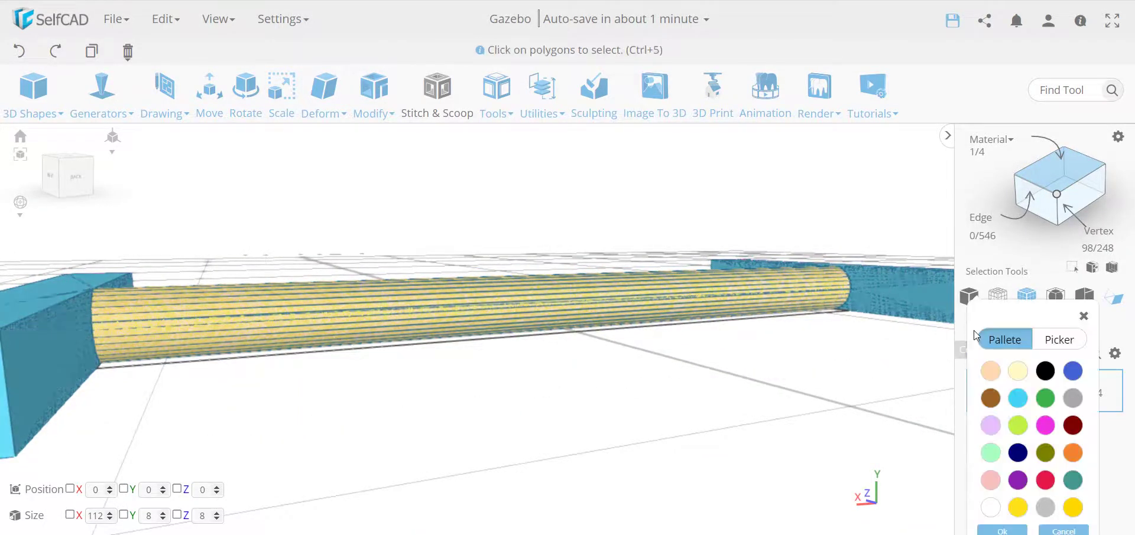
{"action": "left_click", "coordinate": [1017, 385]}
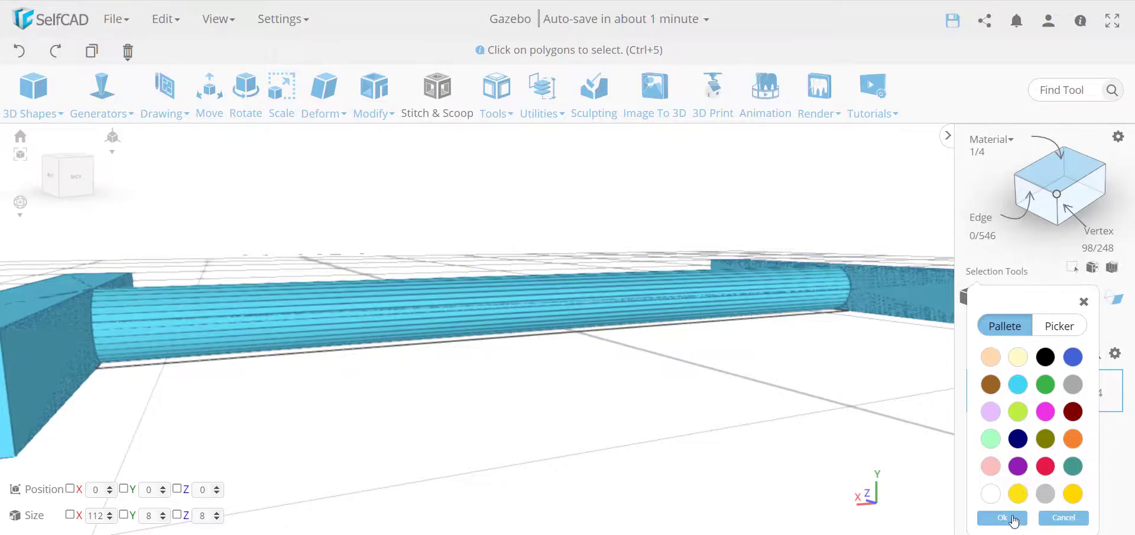
{"action": "left_click", "coordinate": [1012, 519]}
{"action": "left_click", "coordinate": [751, 453]}
Inspect the recoloured part, look through its list of materials, and close the material settings
{"action": "right_click_drag", "start_coordinate": [800, 426], "coordinate": [708, 427]}
{"action": "left_click_drag", "start_coordinate": [710, 431], "coordinate": [778, 258]}
{"action": "scroll", "coordinate": [779, 258], "scroll_direction": "down", "scroll_amount": 4}
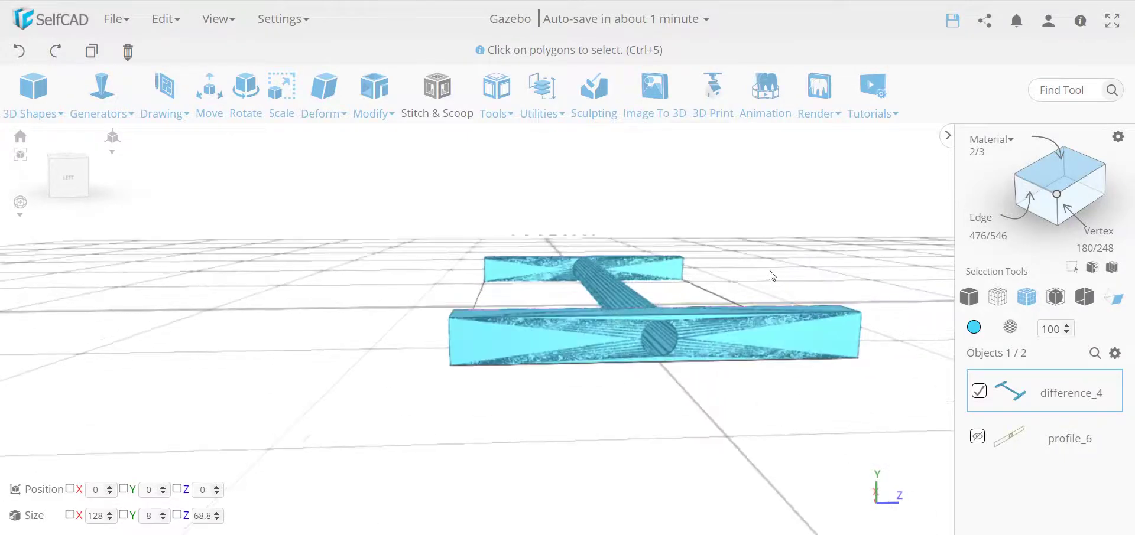
{"action": "left_click", "coordinate": [761, 332]}
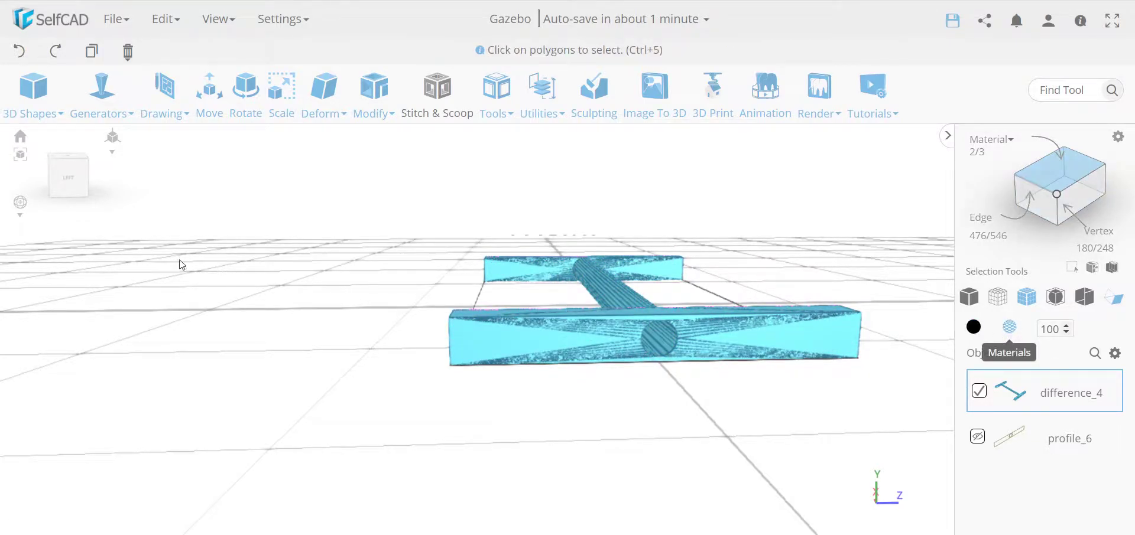
{"action": "left_click", "coordinate": [91, 162]}
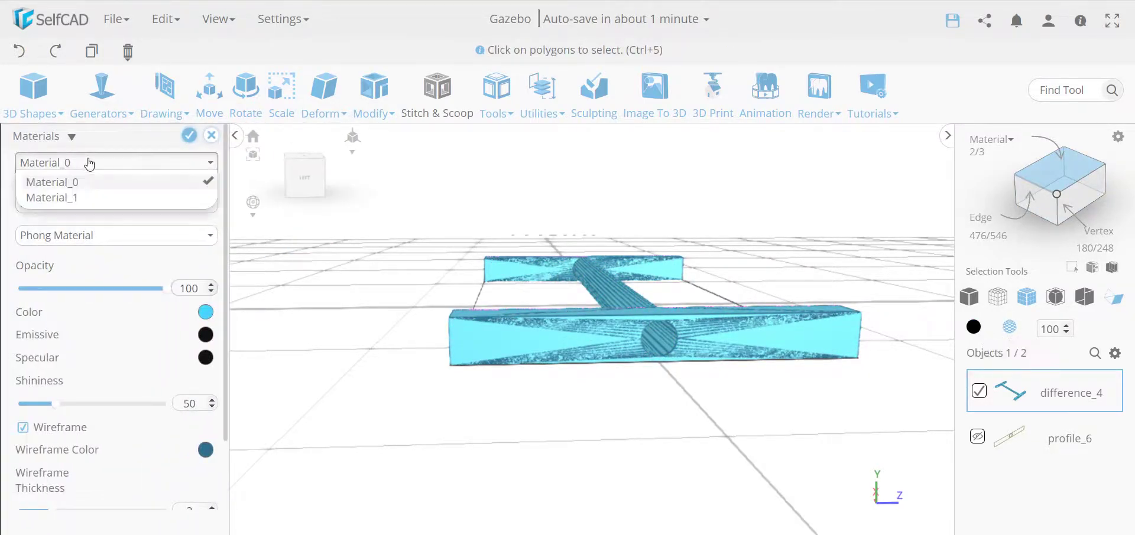
{"action": "left_click", "coordinate": [211, 139]}
{"action": "left_click", "coordinate": [554, 318]}
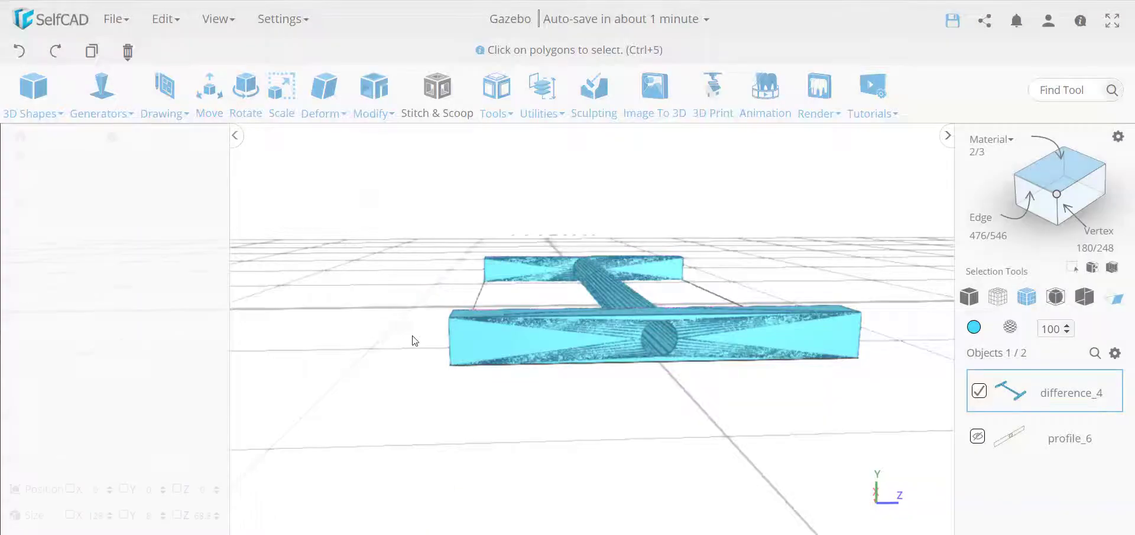
{"action": "left_click_drag", "start_coordinate": [341, 333], "coordinate": [311, 325]}
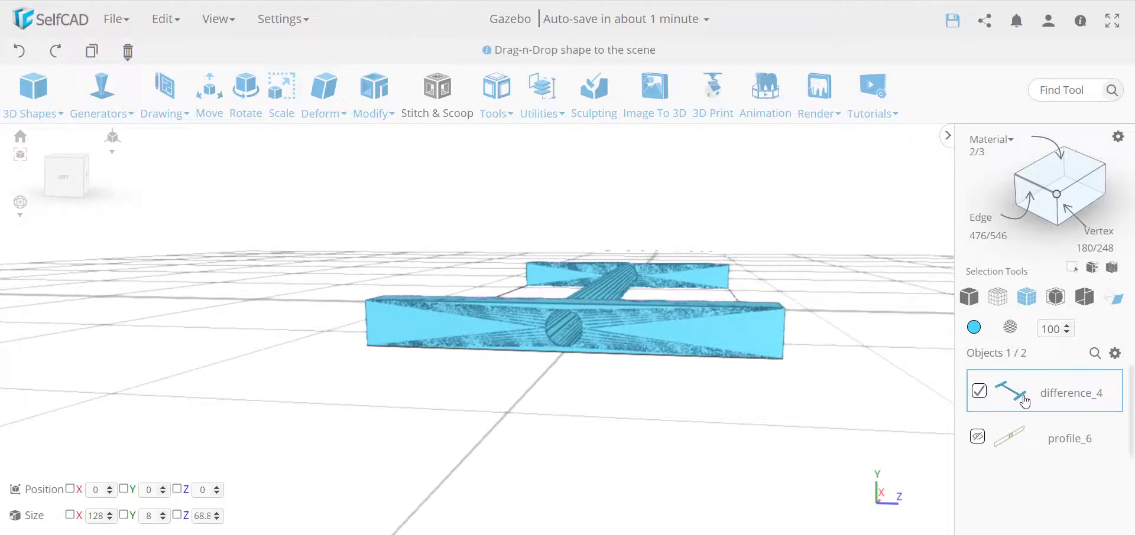
Delete the bored beam-and-cylinder part difference_4, and show and select the hidden profile_6
{"action": "left_click", "coordinate": [758, 387]}
{"action": "left_click_drag", "start_coordinate": [758, 388], "coordinate": [736, 384]}
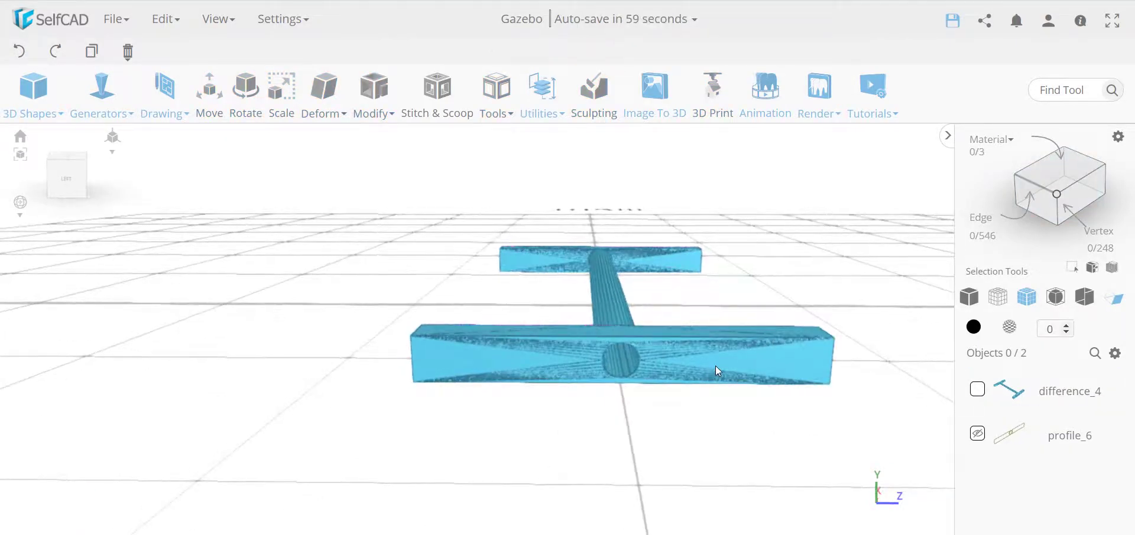
{"action": "left_click", "coordinate": [715, 371]}
{"action": "key", "text": "Delete"}
{"action": "key", "text": "Return"}
{"action": "left_click", "coordinate": [978, 390]}
Activate vertex selection on profile_6 and switch the face selection type from Material to Polygon
{"action": "scroll", "coordinate": [627, 253], "scroll_direction": "up", "scroll_amount": 5}
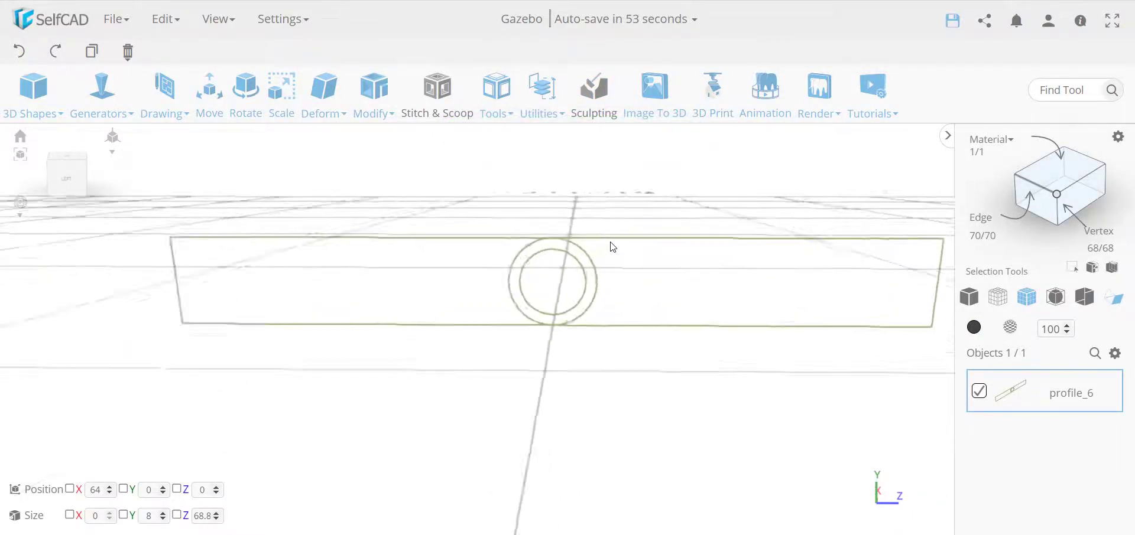
{"action": "scroll", "coordinate": [635, 260], "scroll_direction": "down", "scroll_amount": 3}
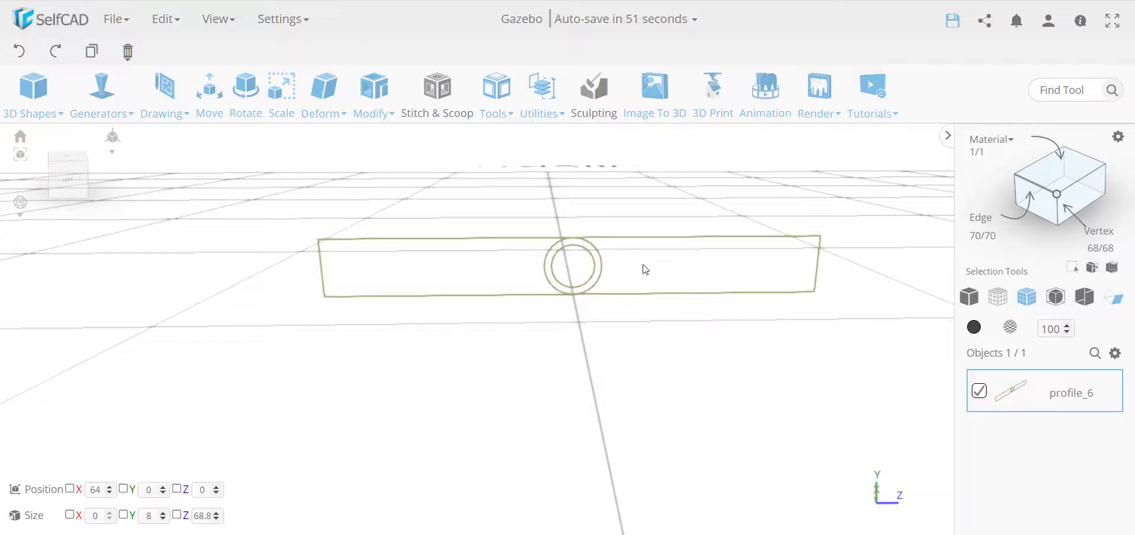
{"action": "mouse_move", "coordinate": [637, 269]}
{"action": "middle_mouse_down"}
{"action": "mouse_move", "coordinate": [645, 262]}
{"action": "mouse_move", "coordinate": [631, 270]}
{"action": "middle_mouse_up"}
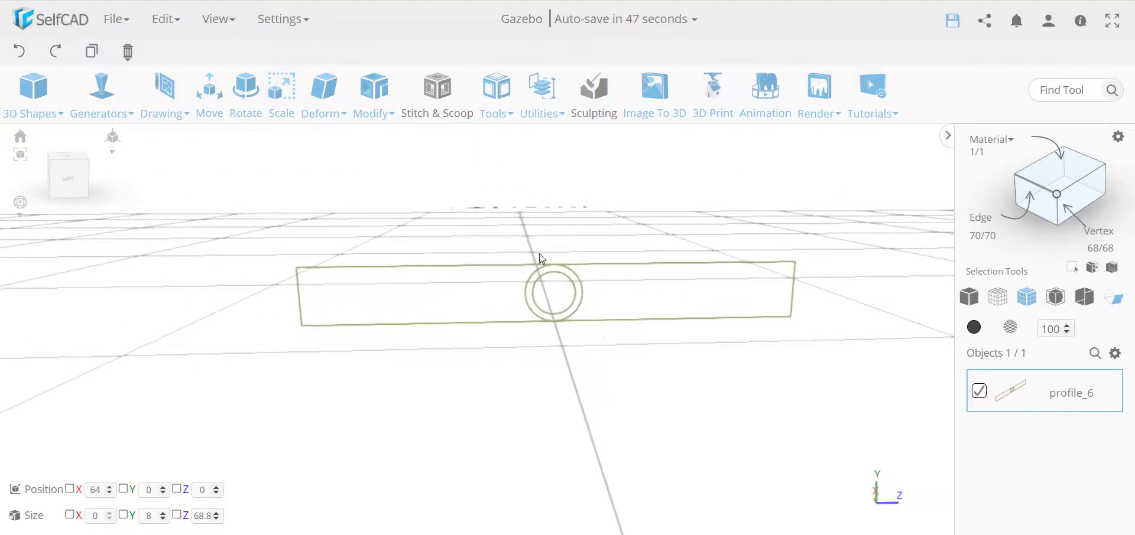
{"action": "scroll", "coordinate": [565, 248], "scroll_direction": "up", "scroll_amount": 2}
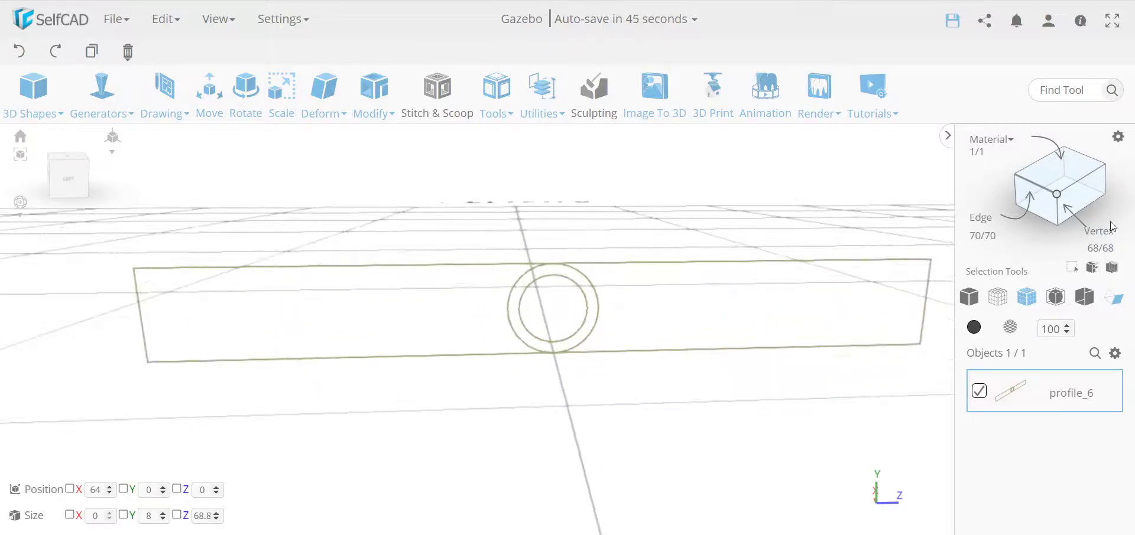
{"action": "left_click", "coordinate": [1057, 195]}
{"action": "scroll", "coordinate": [541, 295], "scroll_direction": "up", "scroll_amount": 2}
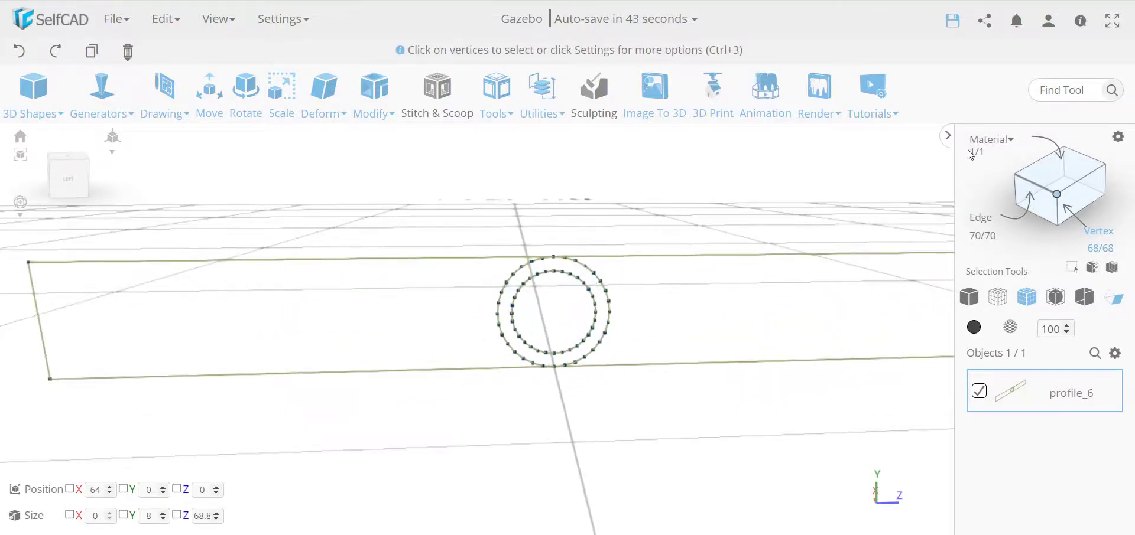
{"action": "left_click", "coordinate": [1043, 169]}
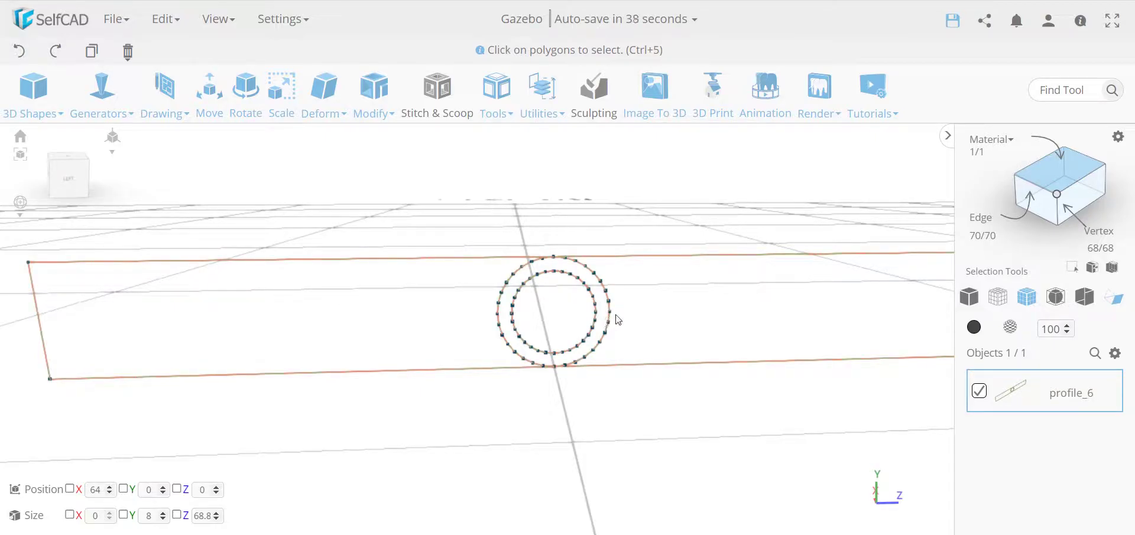
{"action": "left_click", "coordinate": [993, 165]}
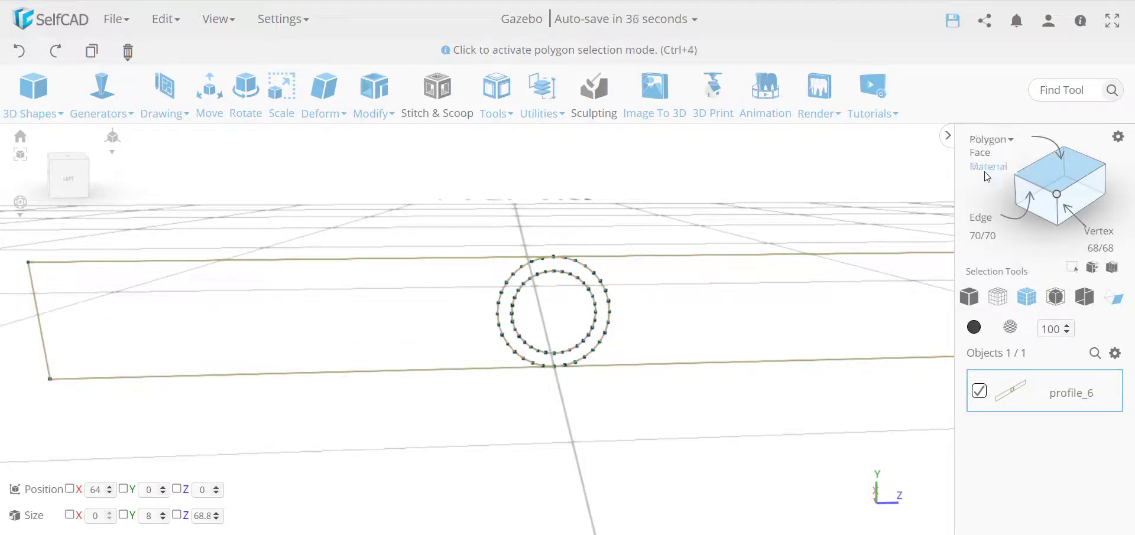
Examine how profile_6 is divided by selecting both halves of the outer circle, the inner circle and the rectangle's outline, and reselect the whole profile
{"action": "left_click", "coordinate": [611, 301]}
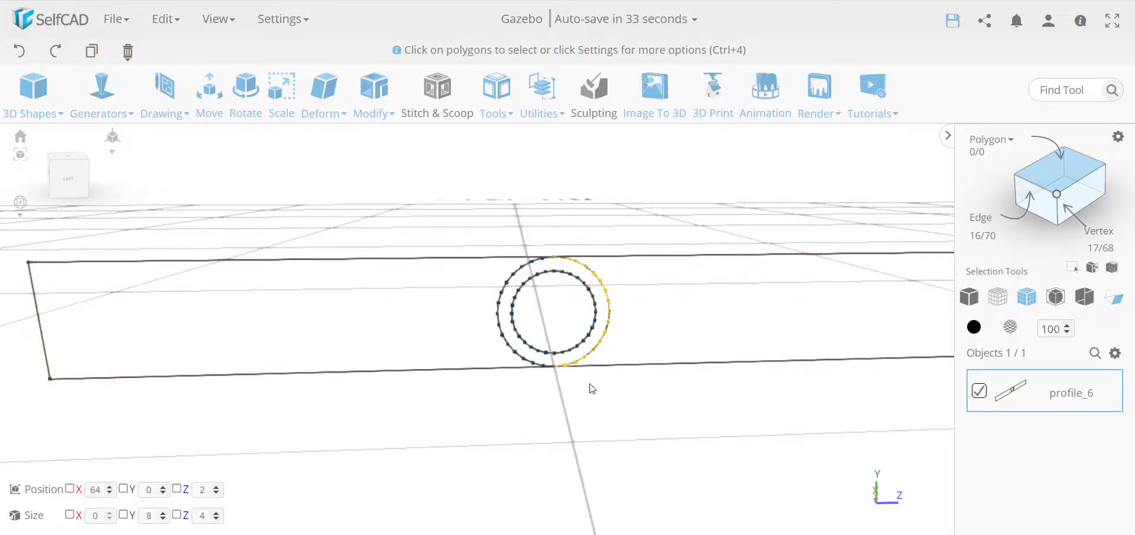
{"action": "left_click", "coordinate": [747, 319]}
{"action": "left_click", "coordinate": [509, 291]}
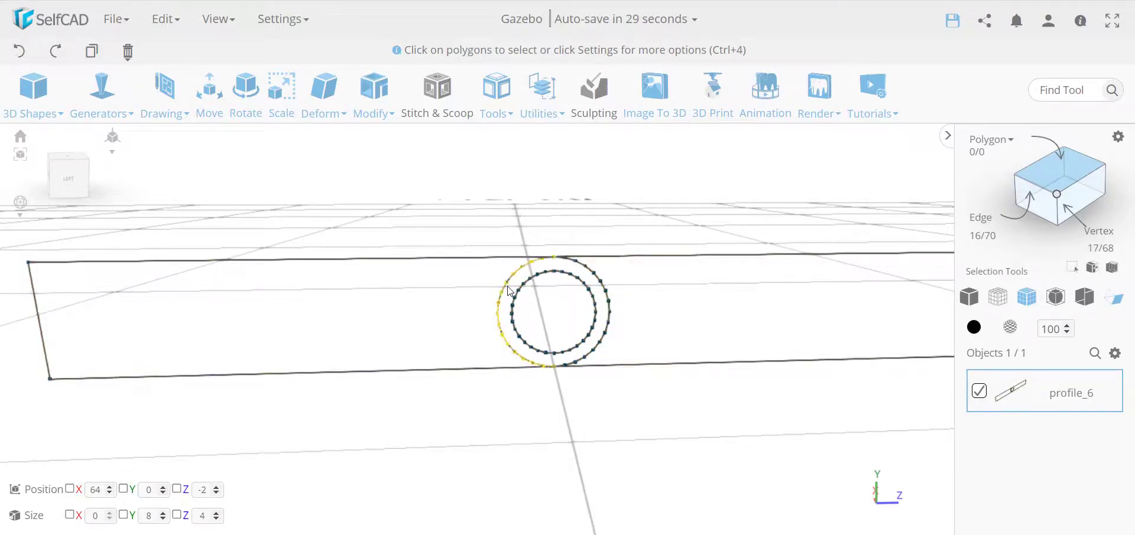
{"action": "key", "text": "ctrl+a"}
{"action": "left_click", "coordinate": [579, 353]}
{"action": "key", "text": "ctrl+a"}
{"action": "left_click", "coordinate": [715, 256]}
{"action": "key", "text": "ctrl+a"}
{"action": "scroll", "coordinate": [760, 409], "scroll_direction": "down", "scroll_amount": 4}
{"action": "middle_click_drag", "start_coordinate": [770, 398], "coordinate": [732, 388]}
{"action": "right_click_drag", "start_coordinate": [732, 388], "coordinate": [660, 430]}
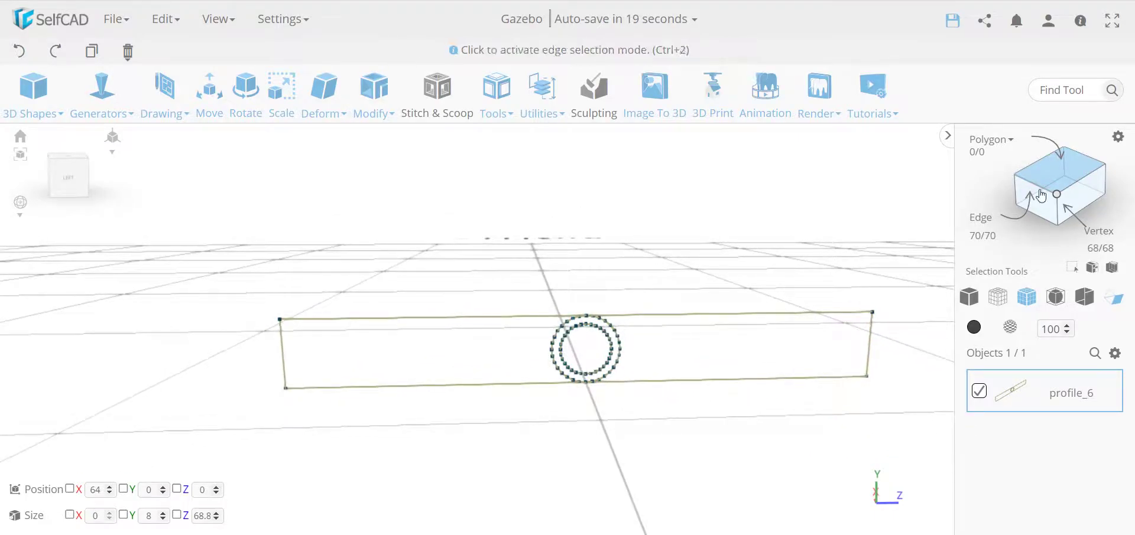
Fill the selected rectangle-and-circles profile with polygons
{"action": "left_click", "coordinate": [542, 94]}
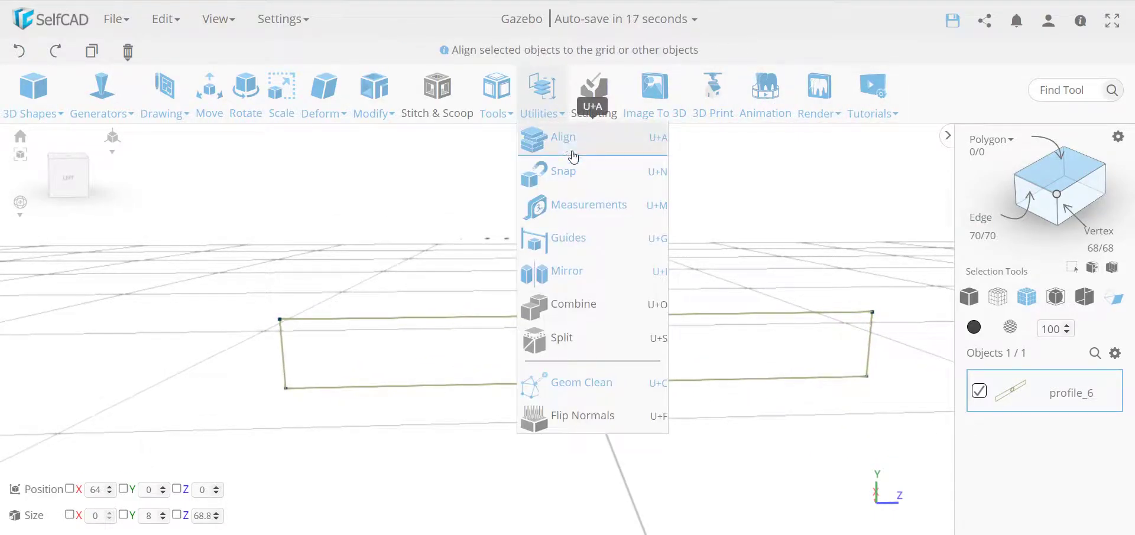
{"action": "left_click", "coordinate": [497, 91]}
{"action": "left_click", "coordinate": [537, 172]}
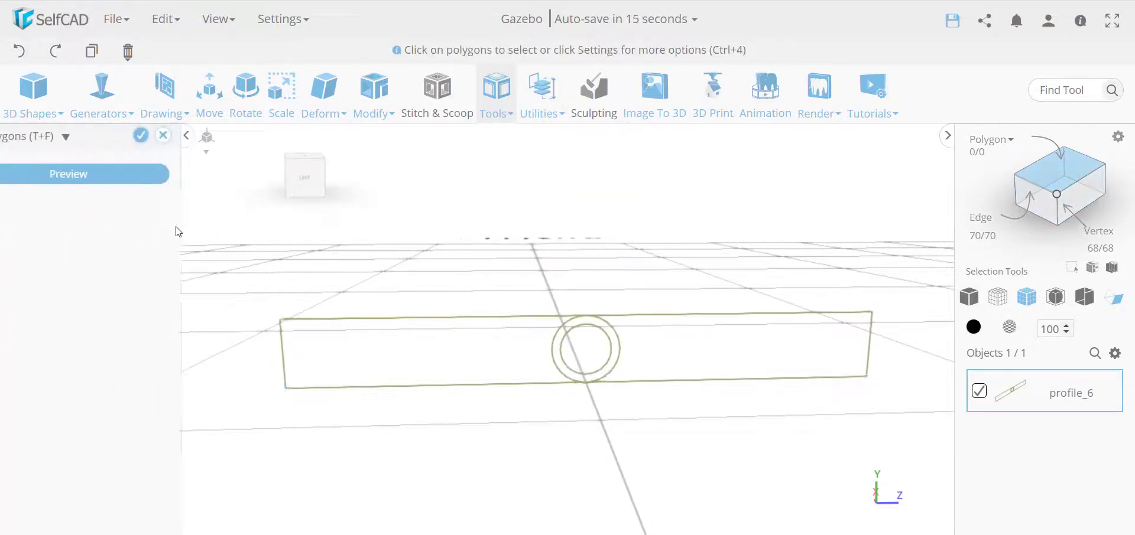
{"action": "left_click", "coordinate": [193, 133]}
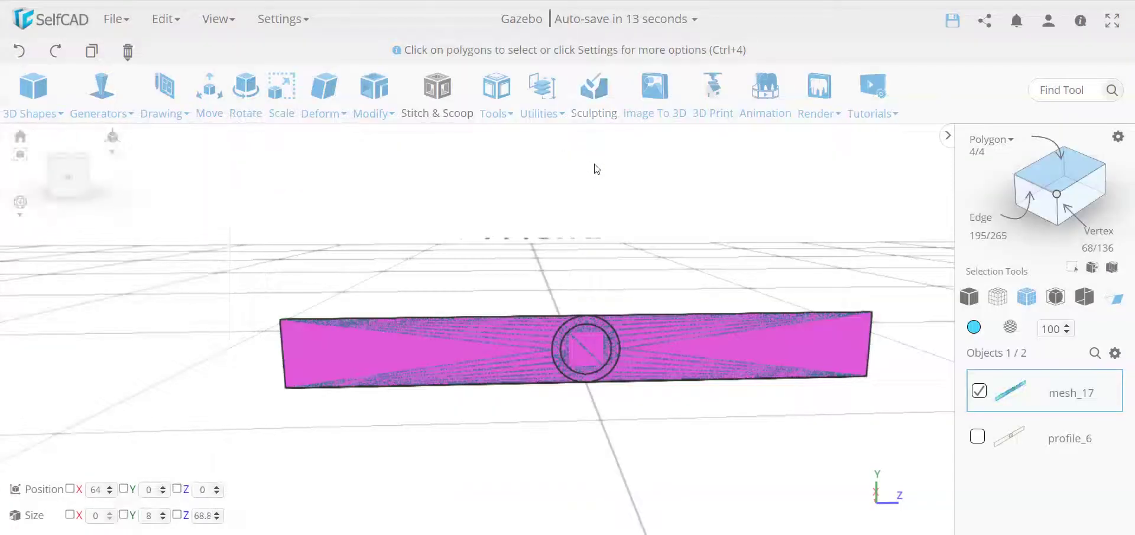
Enable part selection for polygons and delete the disc inside the inner circle of the filled mesh
{"action": "left_click", "coordinate": [1117, 136]}
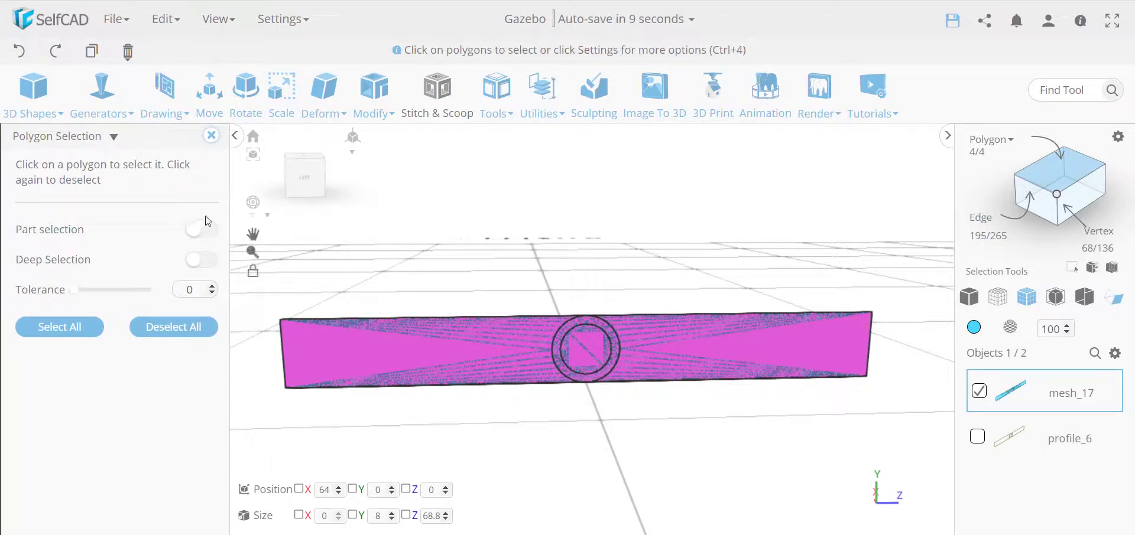
{"action": "left_click", "coordinate": [204, 230]}
{"action": "left_click", "coordinate": [204, 231]}
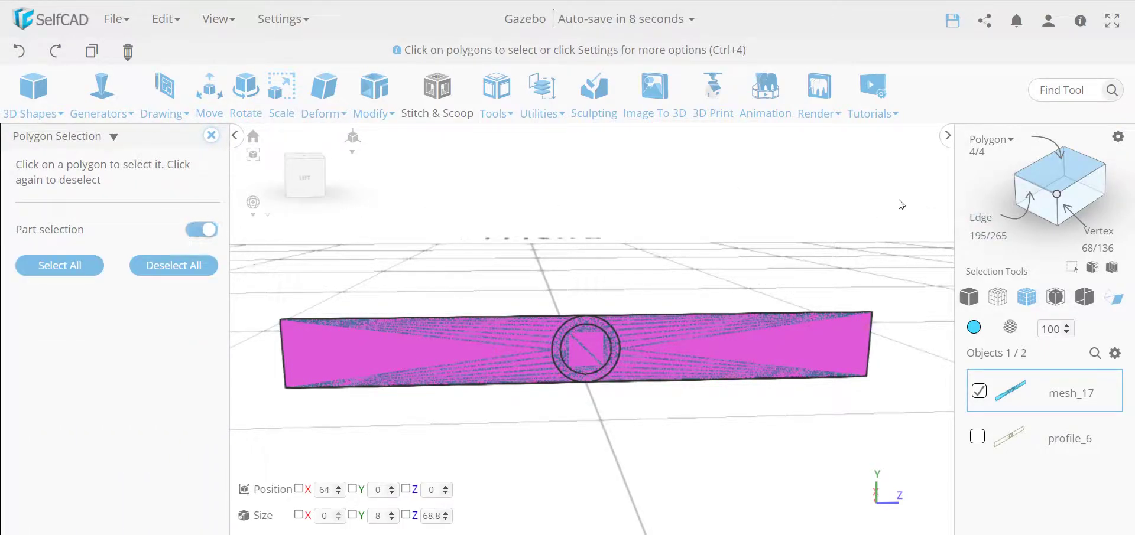
{"action": "left_click", "coordinate": [597, 355]}
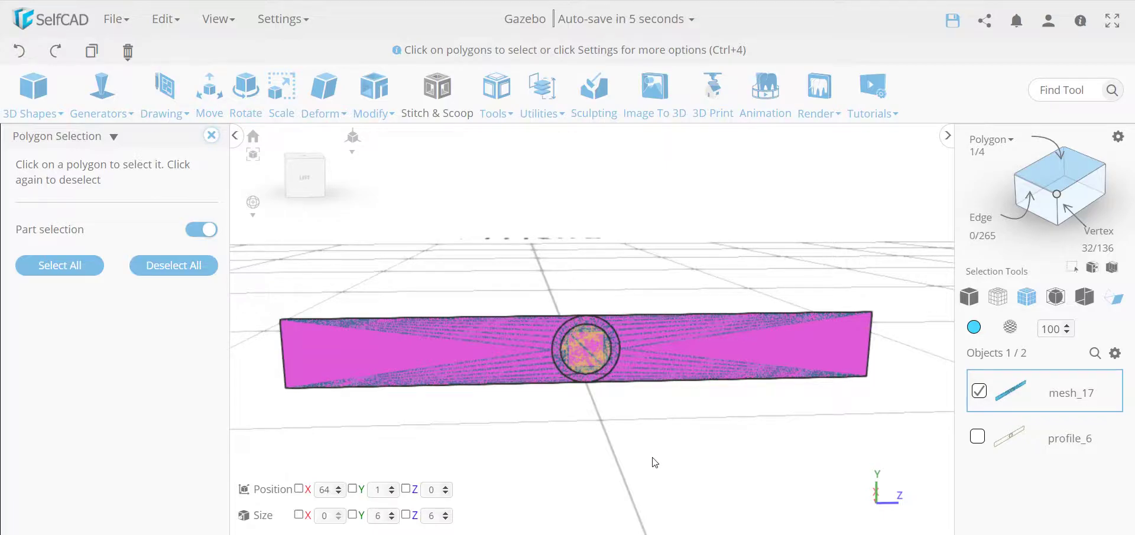
{"action": "key", "text": "Delete"}
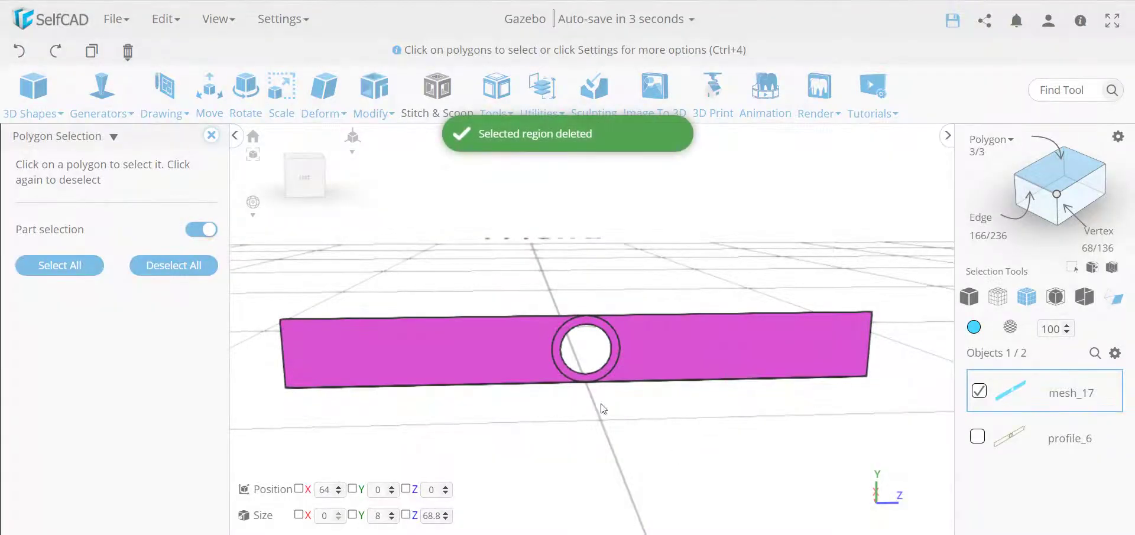
{"action": "left_click", "coordinate": [211, 136]}
Add a thickness of -8 to the filled profile mesh, keeping Add Connections on
{"action": "right_click_drag", "start_coordinate": [520, 231], "coordinate": [715, 324]}
{"action": "scroll", "coordinate": [727, 330], "scroll_direction": "down", "scroll_amount": 5}
{"action": "right_click_drag", "start_coordinate": [618, 396], "coordinate": [857, 388]}
{"action": "left_click_drag", "start_coordinate": [856, 387], "coordinate": [548, 378]}
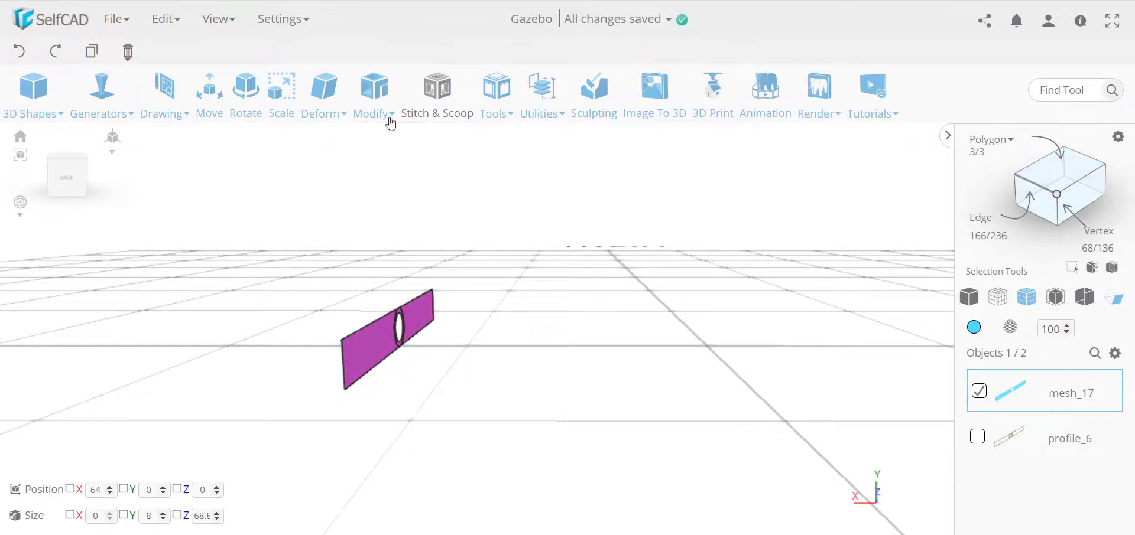
{"action": "left_click", "coordinate": [374, 88]}
{"action": "left_click", "coordinate": [406, 204]}
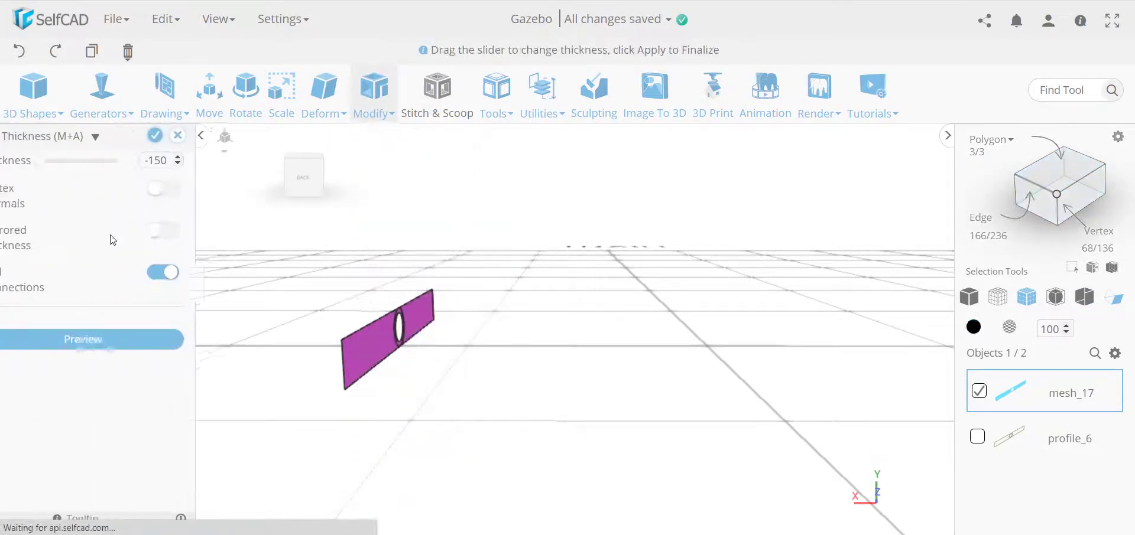
{"action": "double_click", "coordinate": [196, 160]}
{"action": "type", "text": "-8"}
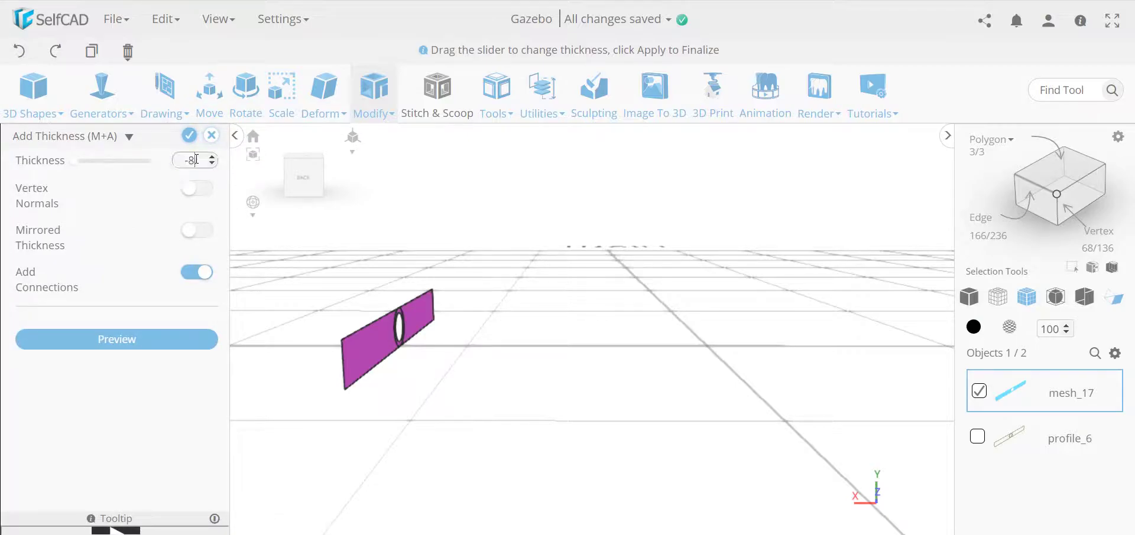
{"action": "key", "text": "Return"}
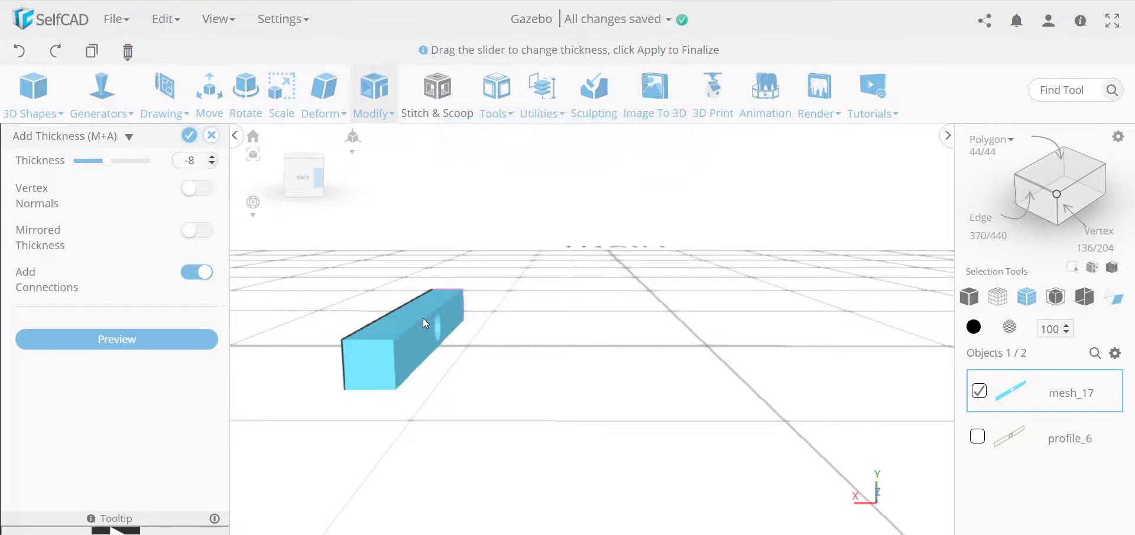
{"action": "right_click_drag", "start_coordinate": [264, 345], "coordinate": [401, 219]}
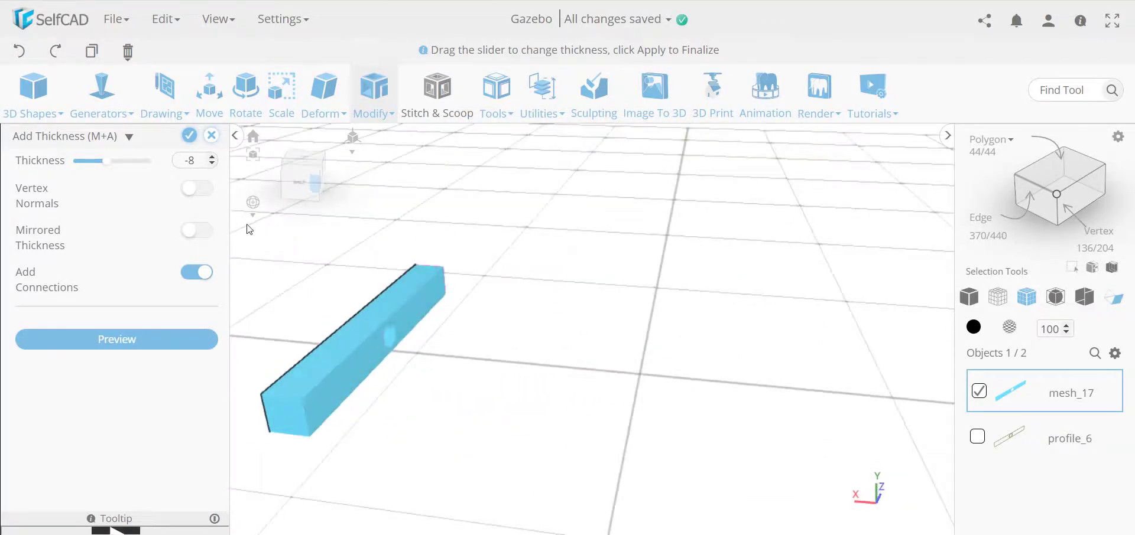
{"action": "left_click", "coordinate": [189, 136]}
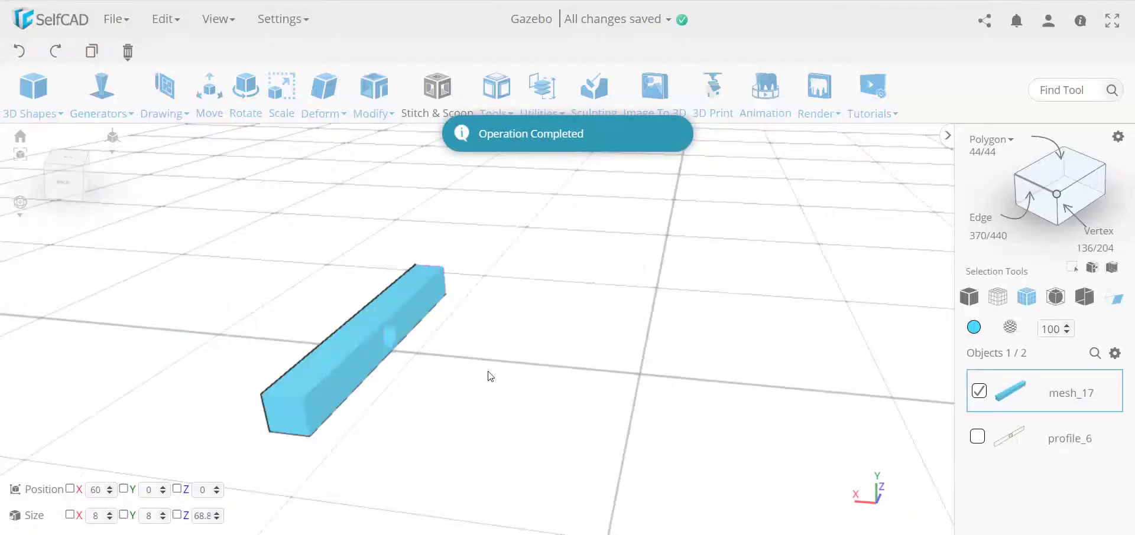
Copy the thickened beam and move the copy to X -60
{"action": "right_click_drag", "start_coordinate": [581, 373], "coordinate": [559, 363]}
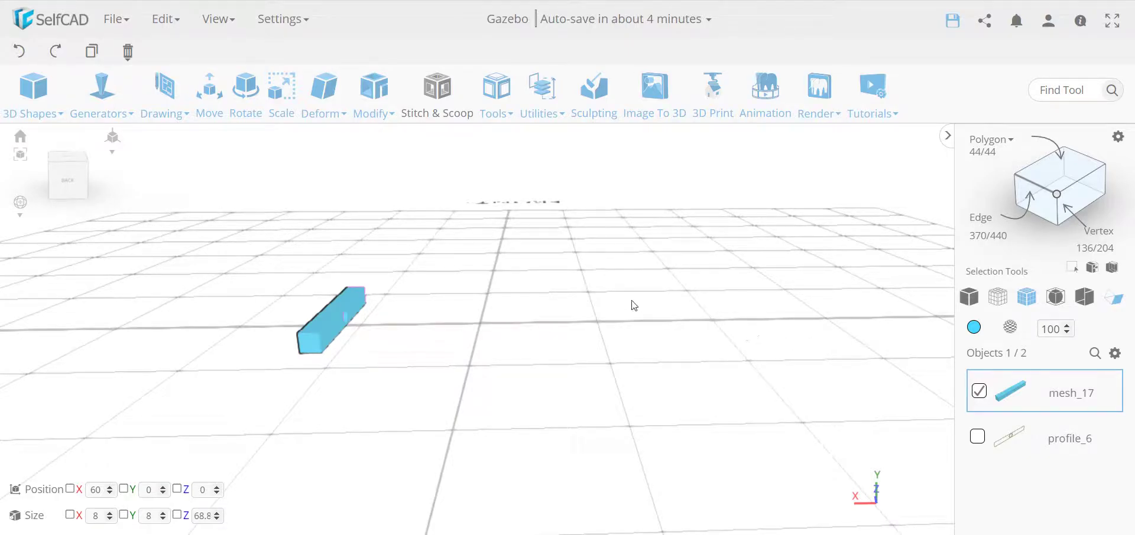
{"action": "left_click", "coordinate": [209, 95]}
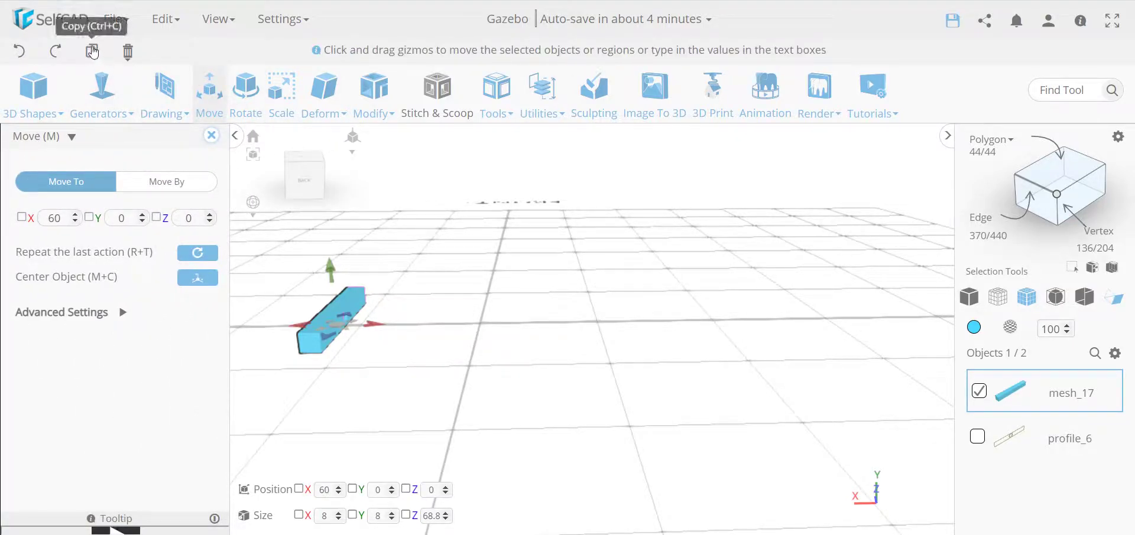
{"action": "left_click", "coordinate": [92, 52]}
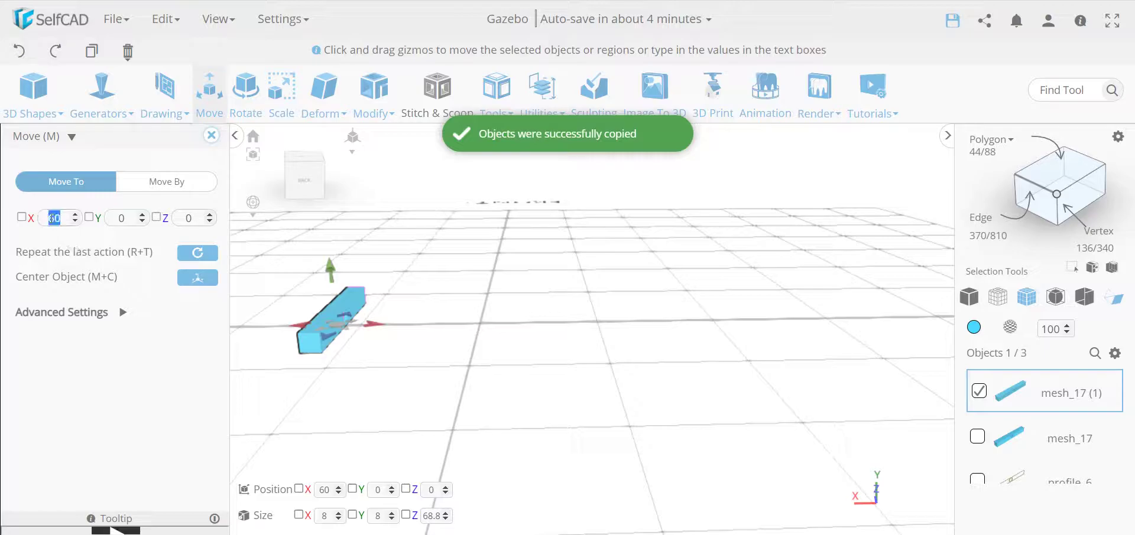
{"action": "type", "text": "-60"}
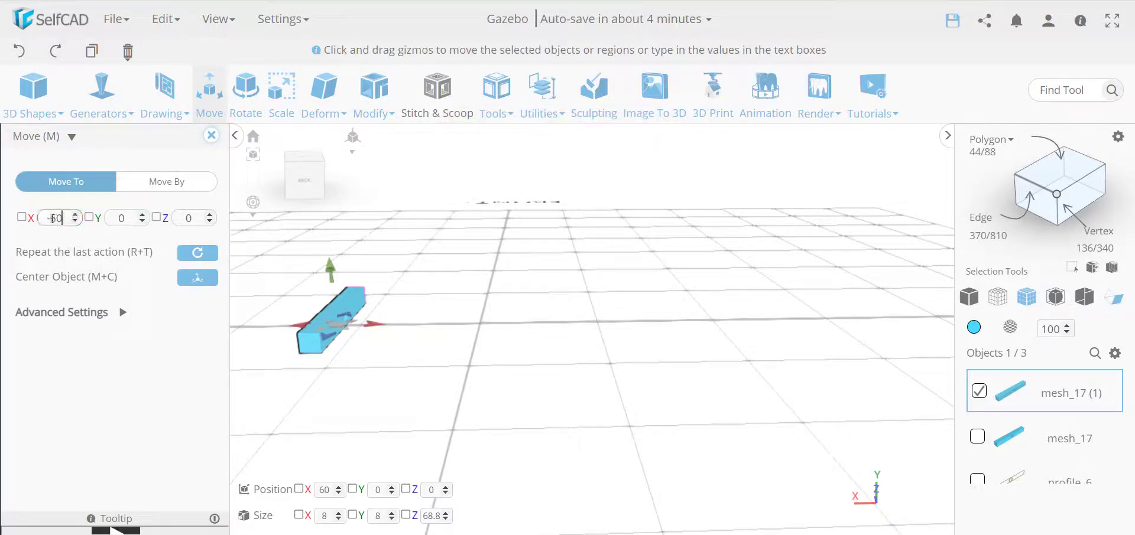
{"action": "key", "text": "Return"}
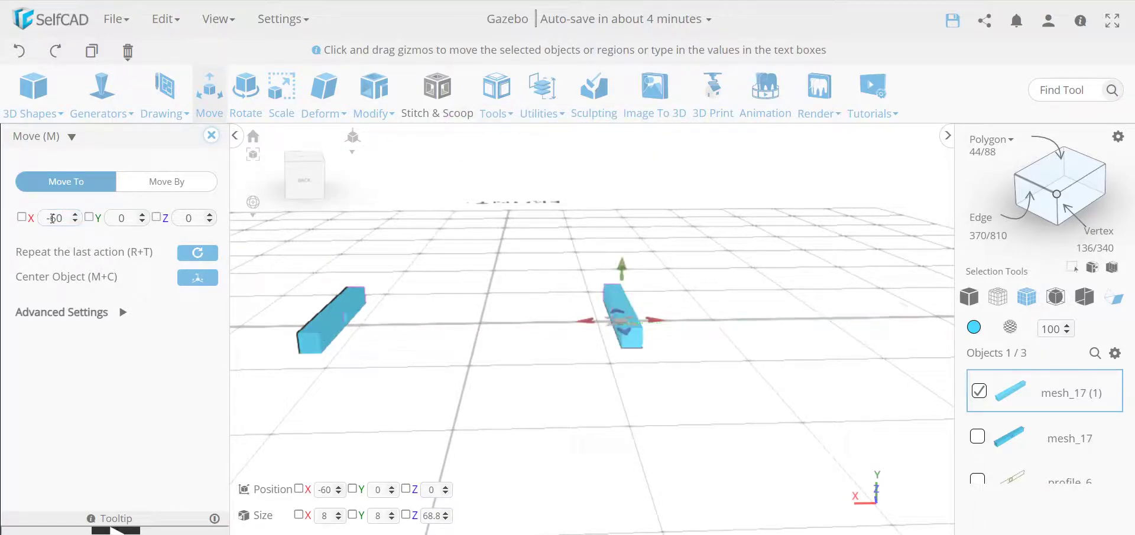
{"action": "left_click", "coordinate": [211, 136]}
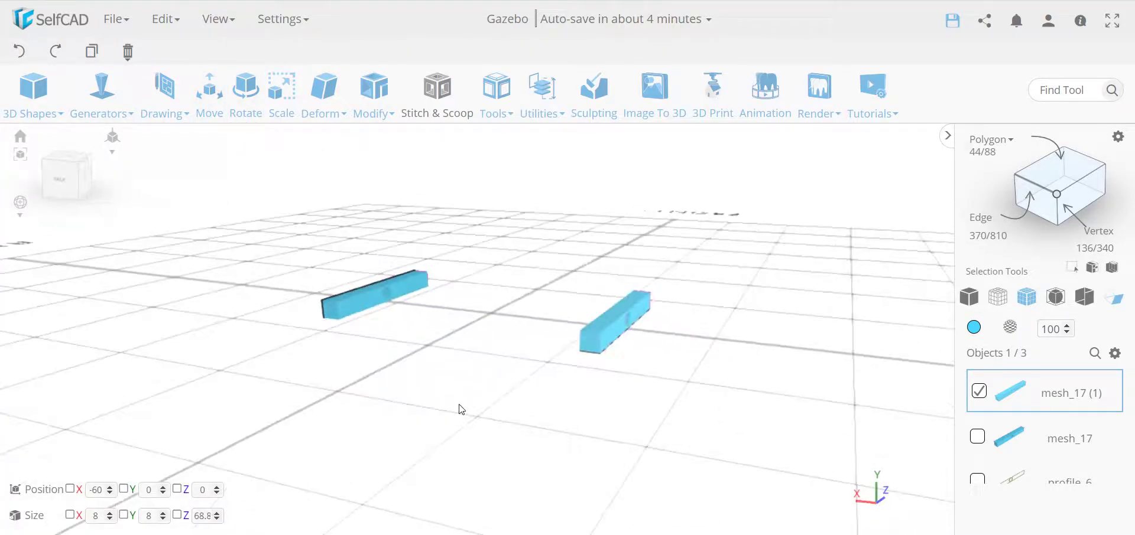
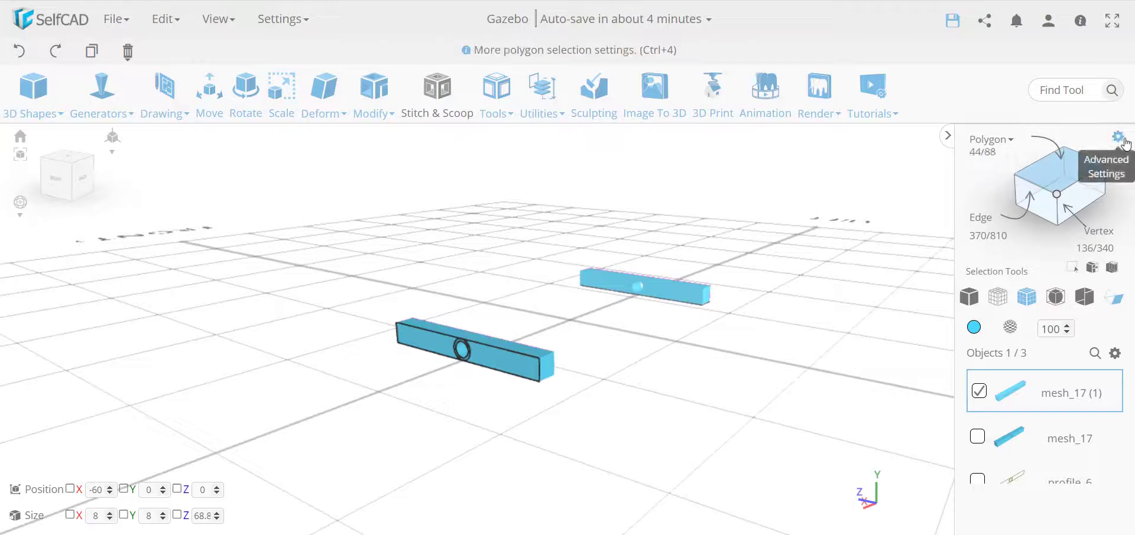
Enable part selection, select the ring around the hole on the copied beam's inner face, and extrude it by 10
{"action": "left_click", "coordinate": [1024, 294]}
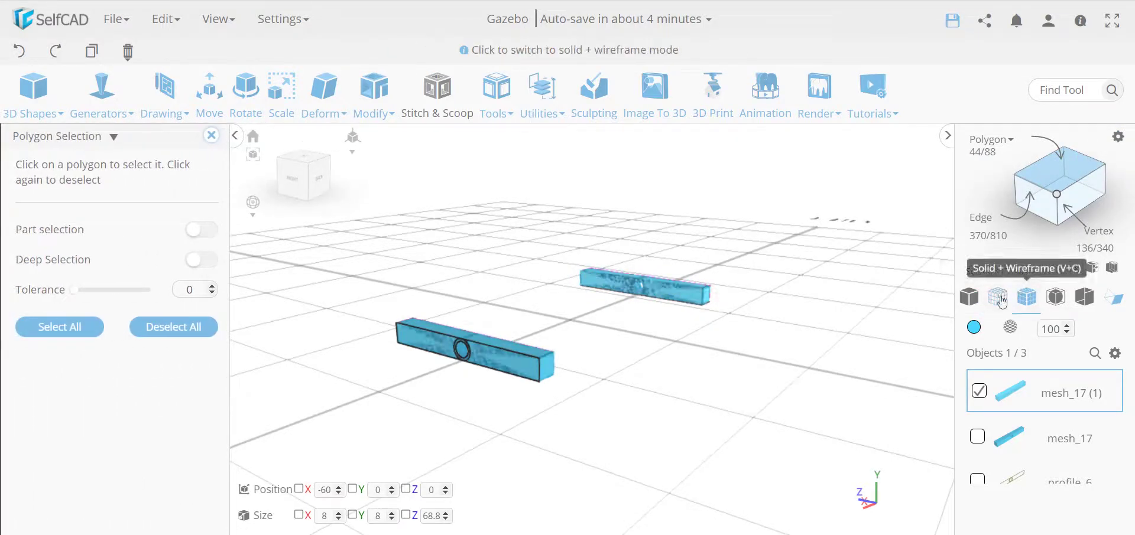
{"action": "scroll", "coordinate": [636, 287], "scroll_direction": "up", "scroll_amount": 6}
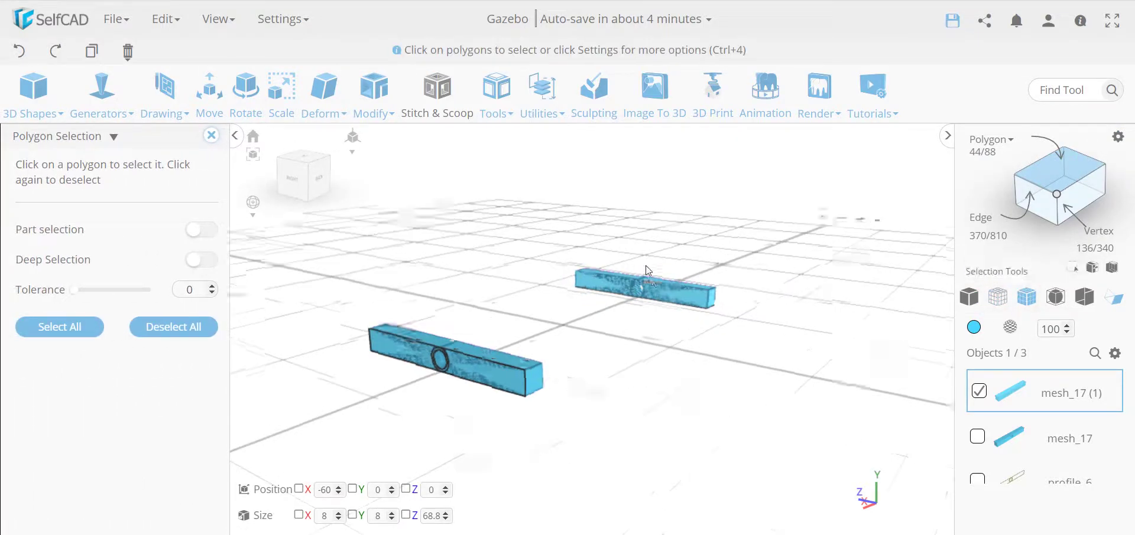
{"action": "left_click", "coordinate": [202, 231]}
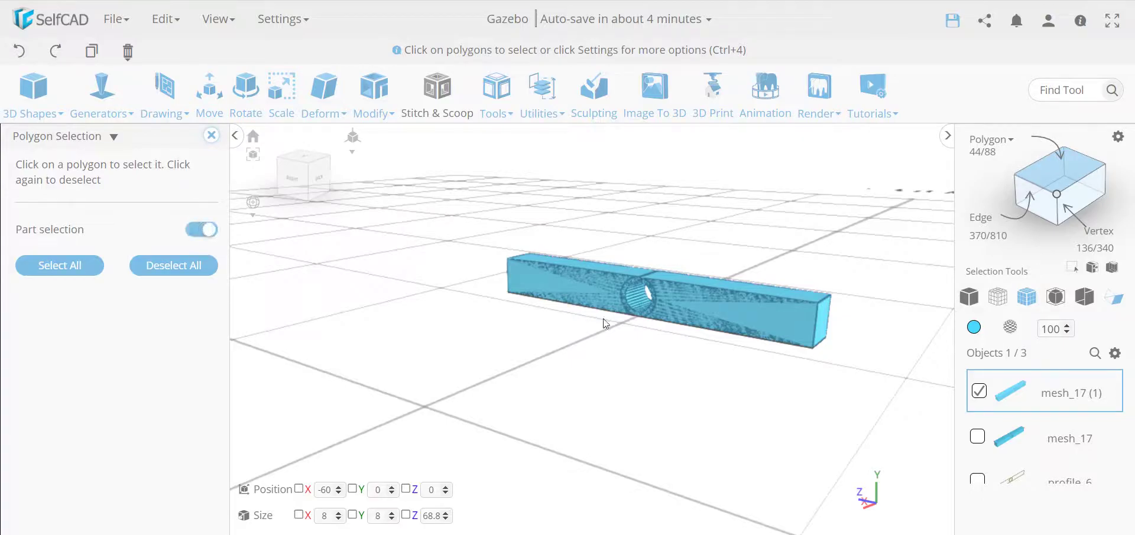
{"action": "left_click", "coordinate": [651, 290]}
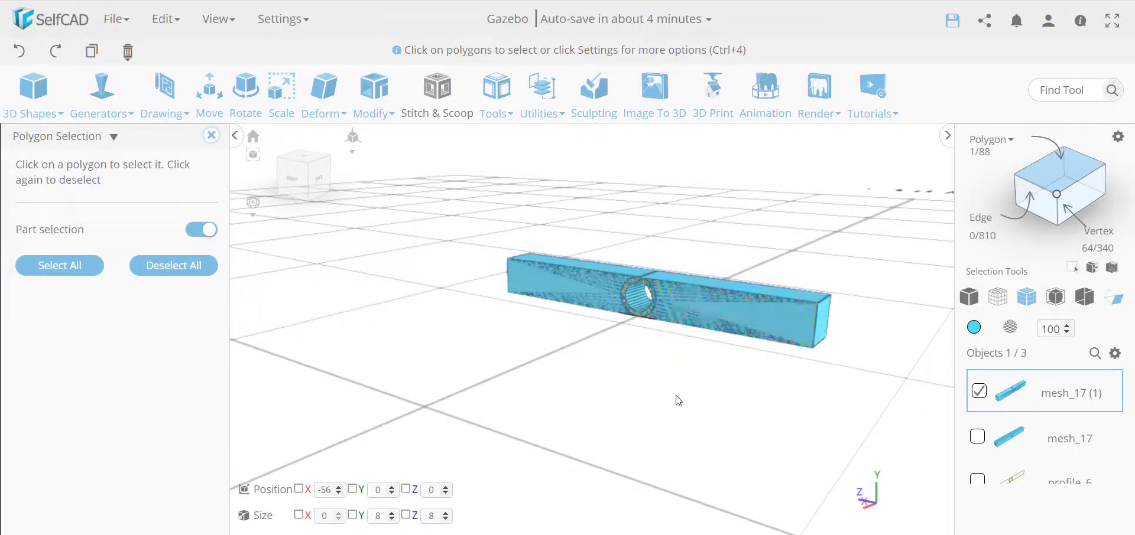
{"action": "left_click_drag", "start_coordinate": [676, 397], "coordinate": [663, 395]}
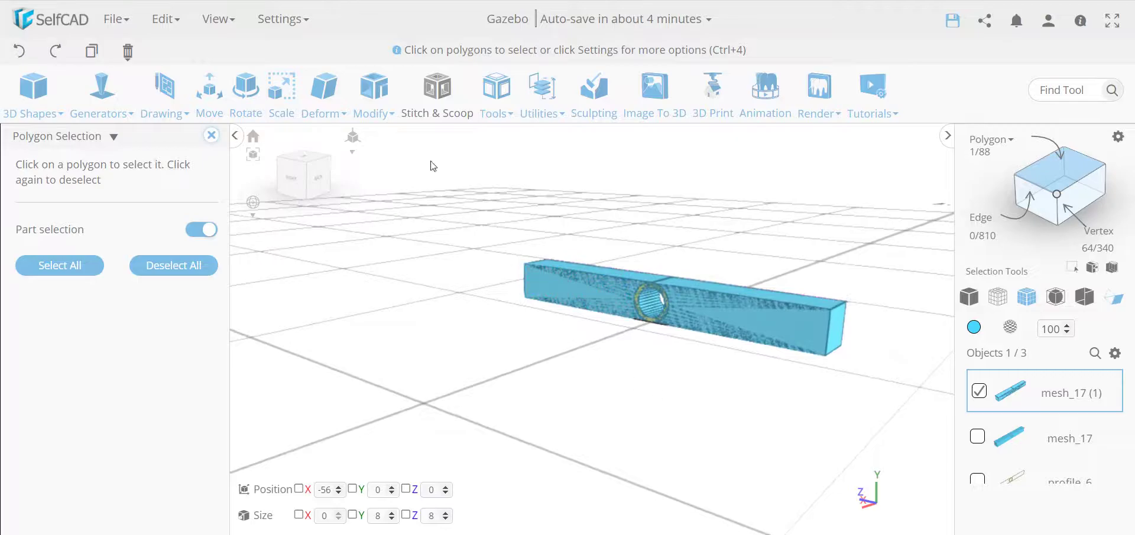
{"action": "left_click", "coordinate": [374, 94]}
{"action": "left_click", "coordinate": [408, 137]}
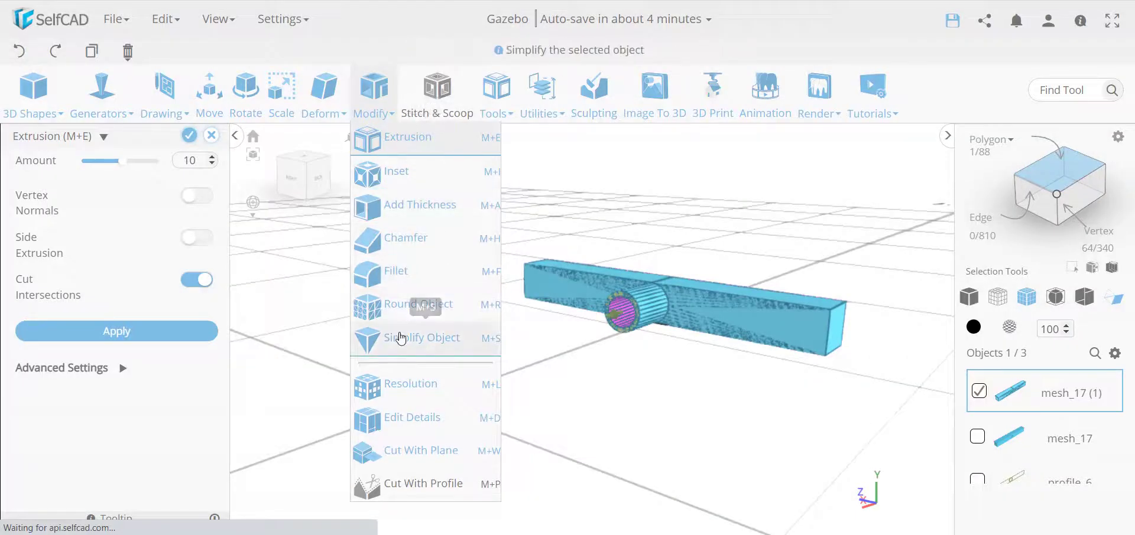
{"action": "left_click", "coordinate": [189, 135]}
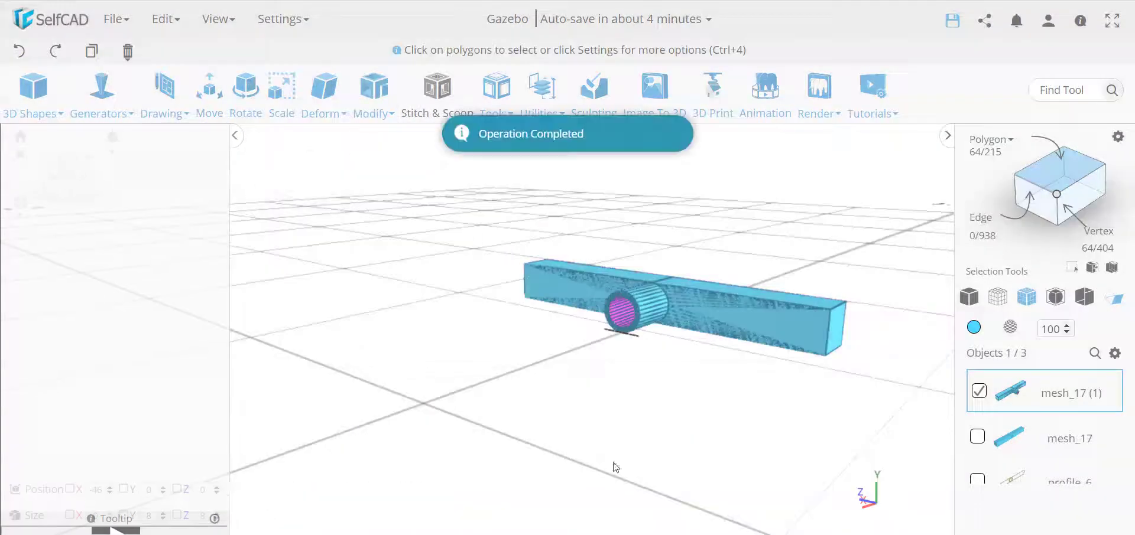
Select the original beam, pick the ring around its hole on the inner face with part selection, and extrude it by 10
{"action": "left_click_drag", "start_coordinate": [640, 444], "coordinate": [539, 350]}
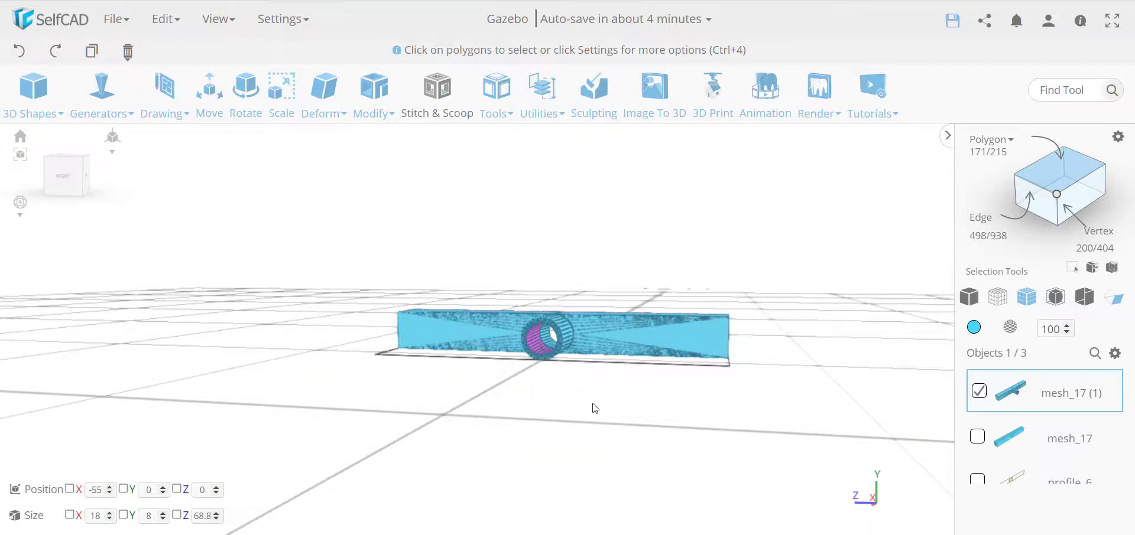
{"action": "left_click_drag", "start_coordinate": [615, 431], "coordinate": [223, 431]}
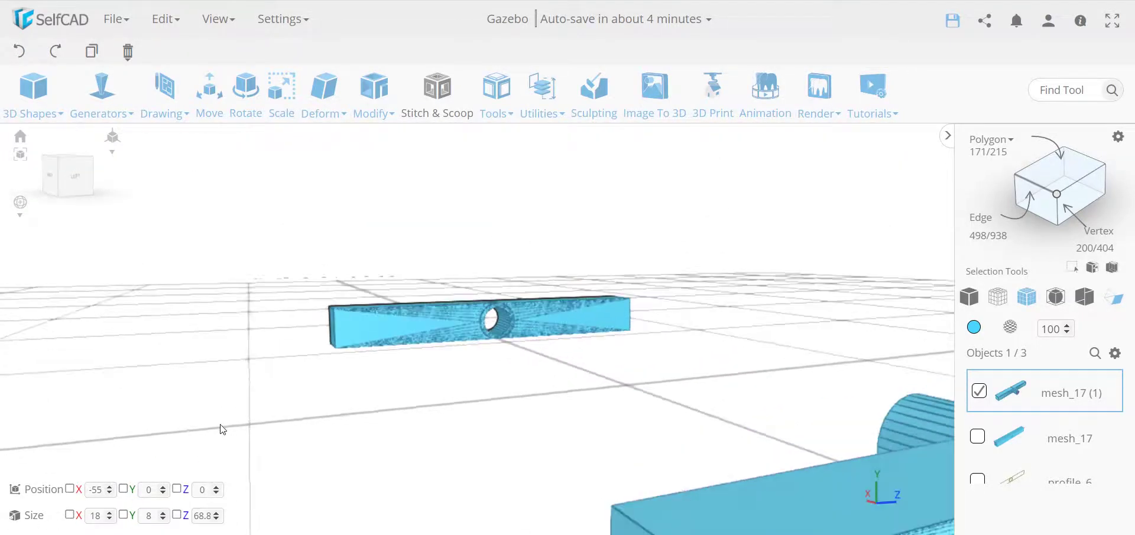
{"action": "left_click", "coordinate": [562, 317]}
{"action": "left_click", "coordinate": [578, 367]}
{"action": "left_click", "coordinate": [580, 318]}
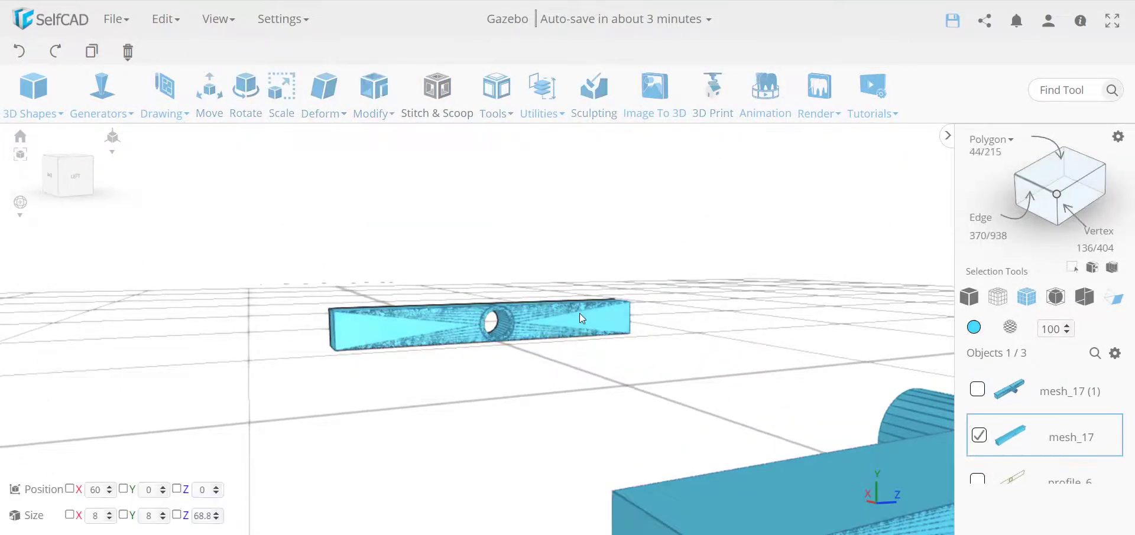
{"action": "left_click", "coordinate": [1124, 144]}
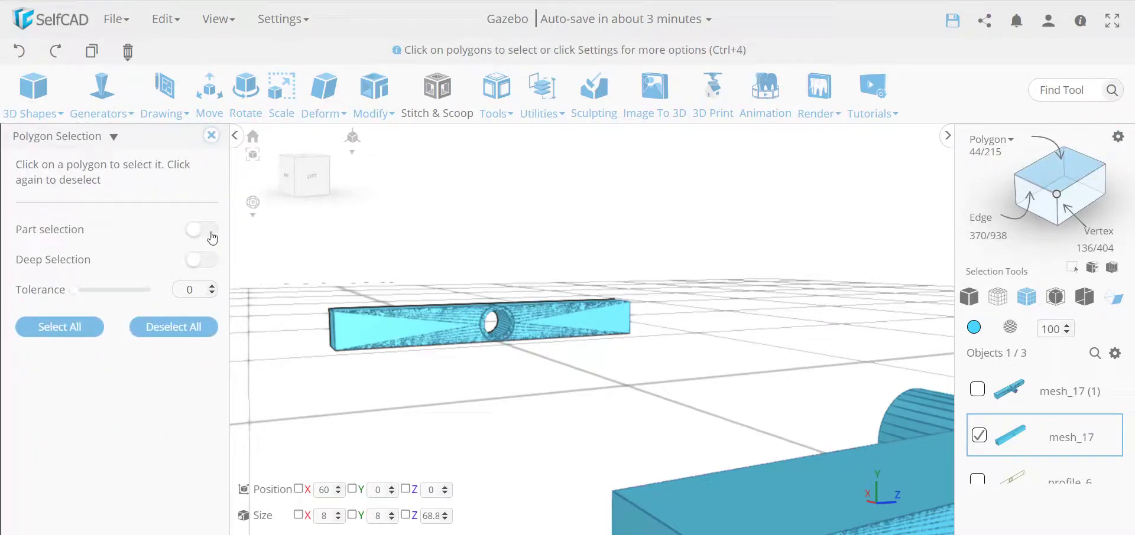
{"action": "left_click", "coordinate": [201, 230]}
{"action": "left_click", "coordinate": [512, 319]}
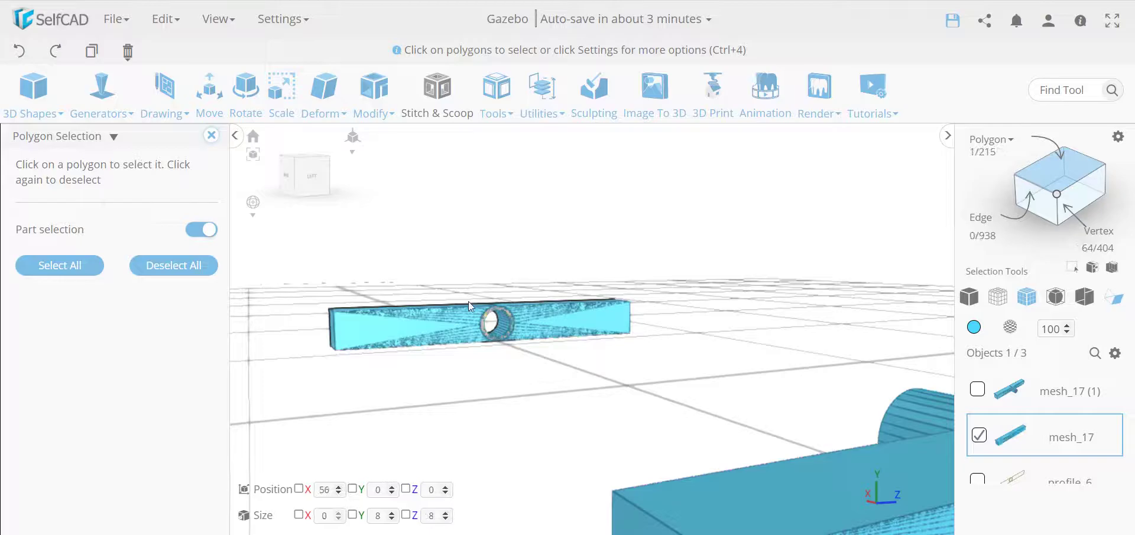
{"action": "left_click", "coordinate": [211, 136]}
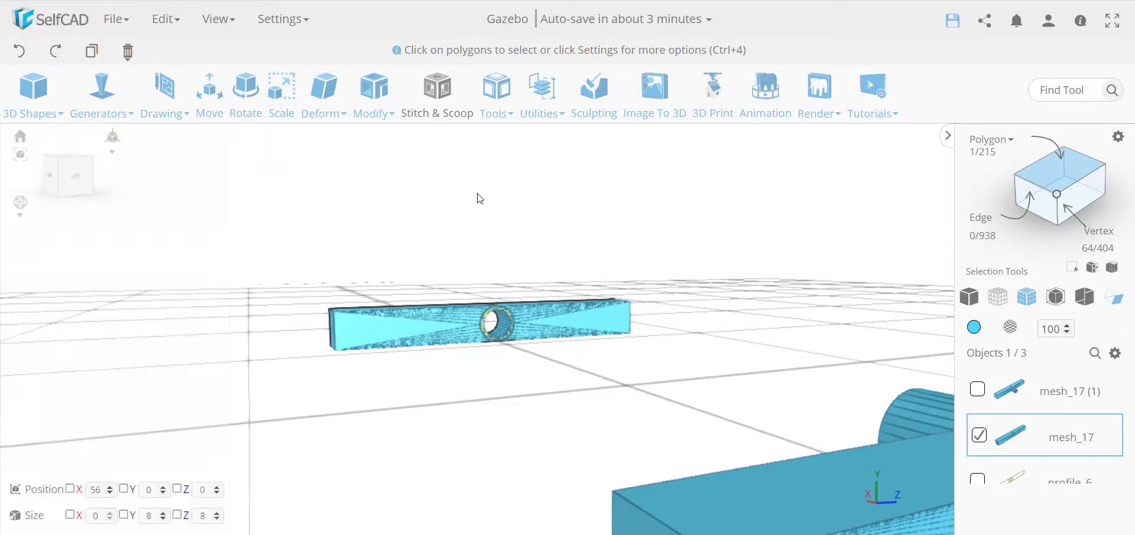
{"action": "left_click", "coordinate": [358, 114]}
{"action": "left_click", "coordinate": [408, 137]}
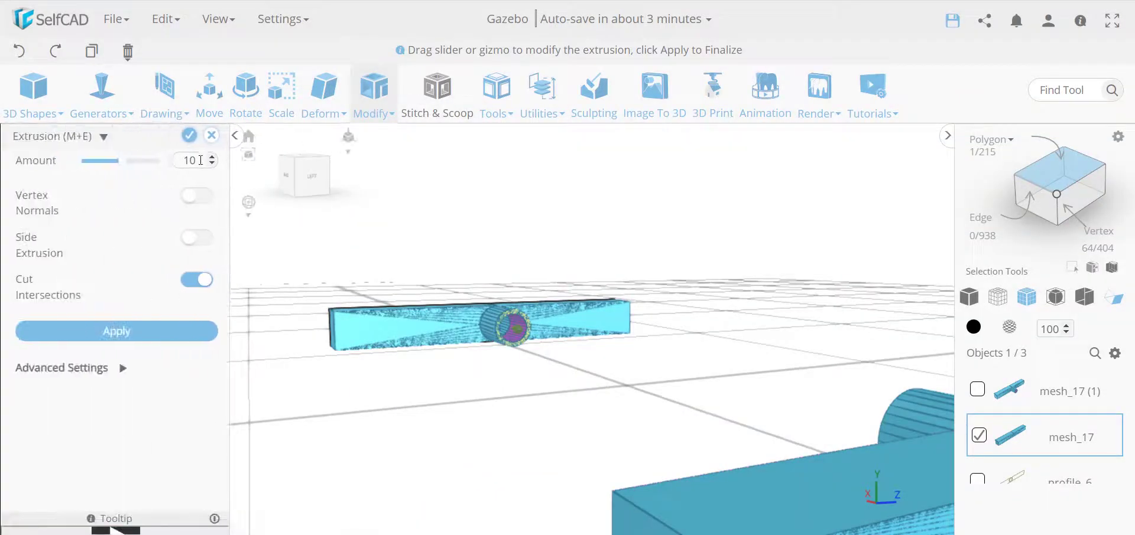
{"action": "left_click", "coordinate": [189, 137]}
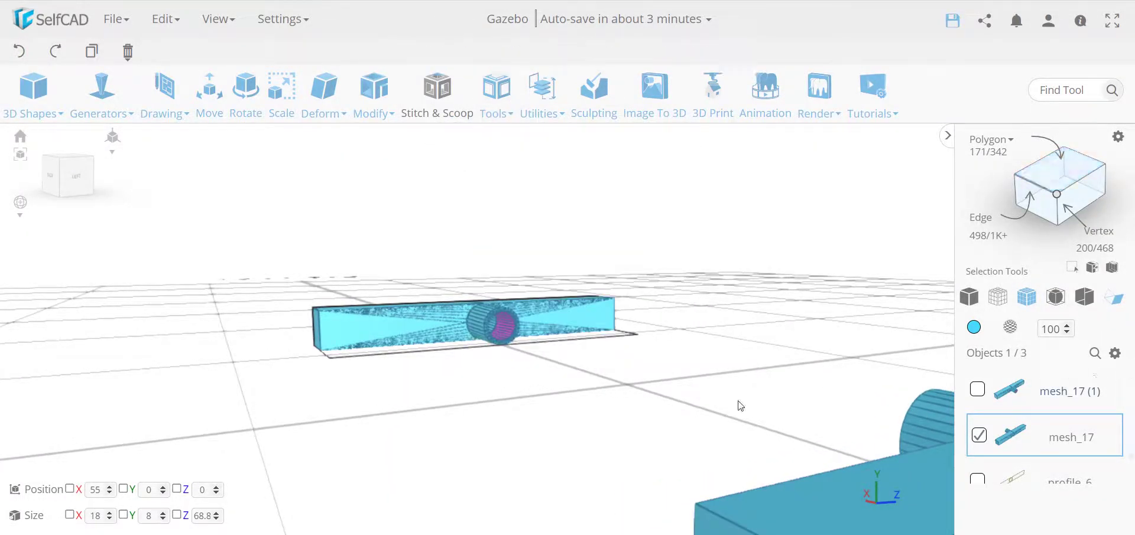
Flip the normals of the original beam to correct the orientation of its extruded tube
{"action": "scroll", "coordinate": [510, 347], "scroll_direction": "up", "scroll_amount": 3}
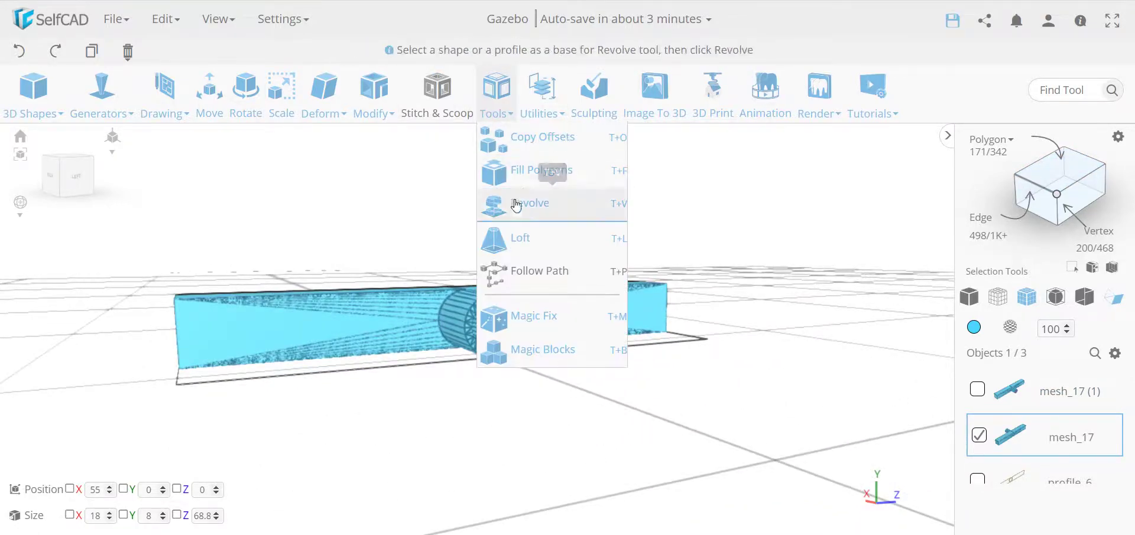
{"action": "mouse_move", "coordinate": [542, 113]}
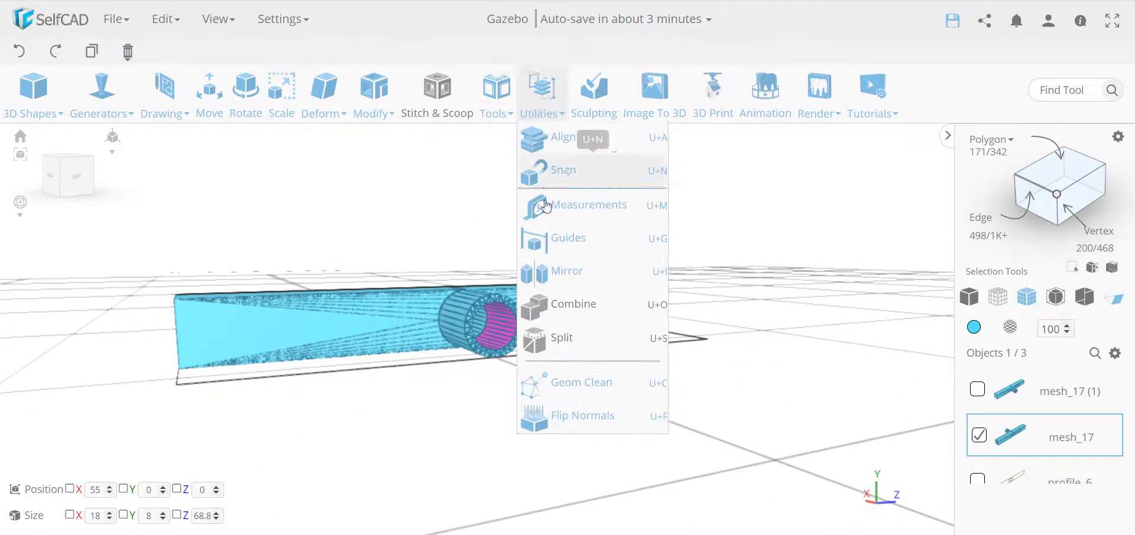
{"action": "left_click", "coordinate": [602, 421]}
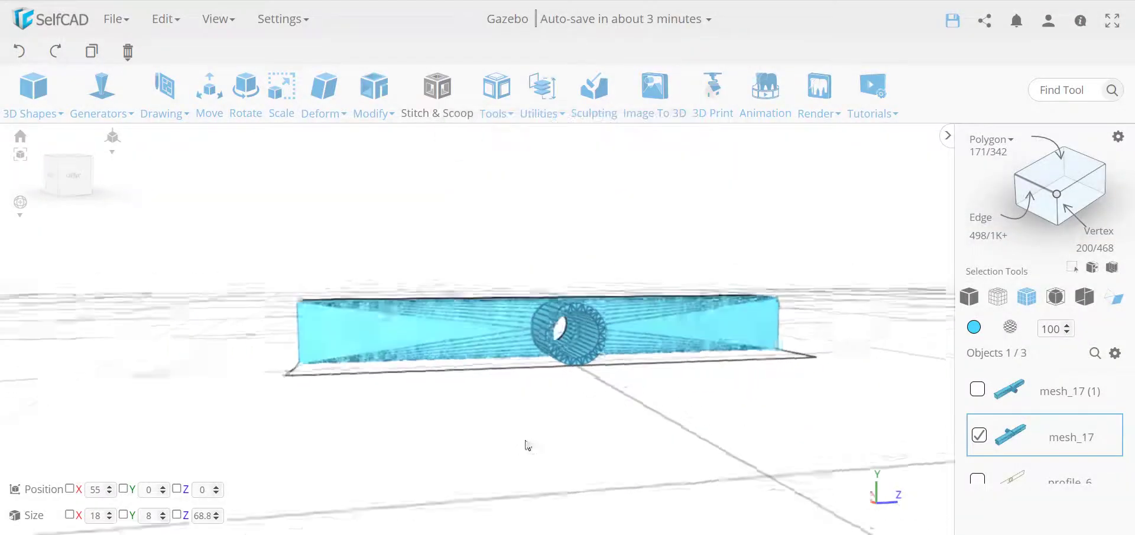
Select the copied beam and flip its normals to correct the inside faces of its tube
{"action": "right_click_drag", "start_coordinate": [519, 443], "coordinate": [881, 451]}
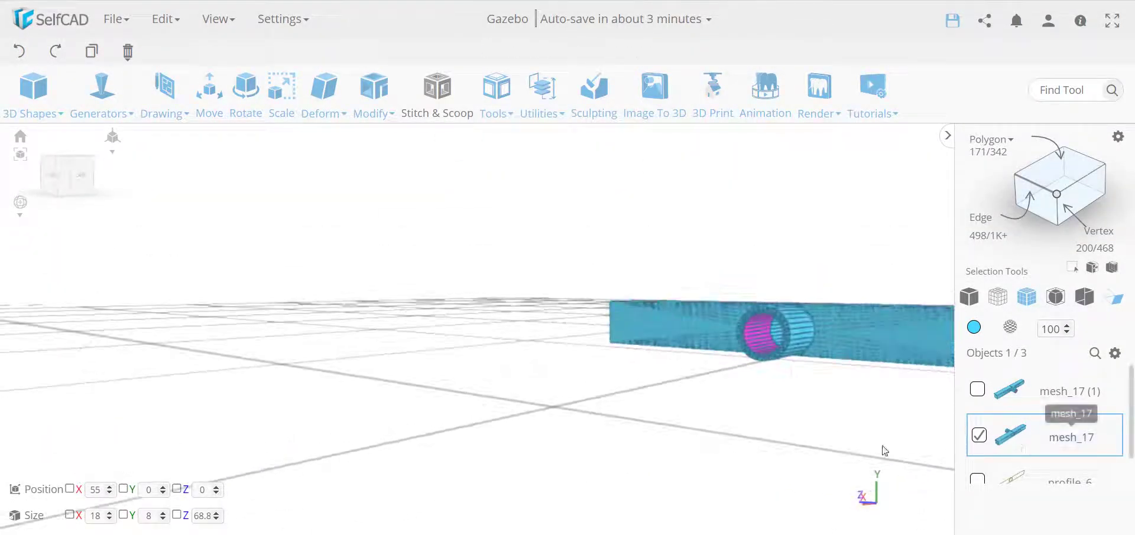
{"action": "left_click_drag", "start_coordinate": [413, 448], "coordinate": [570, 471]}
{"action": "left_click", "coordinate": [567, 471]}
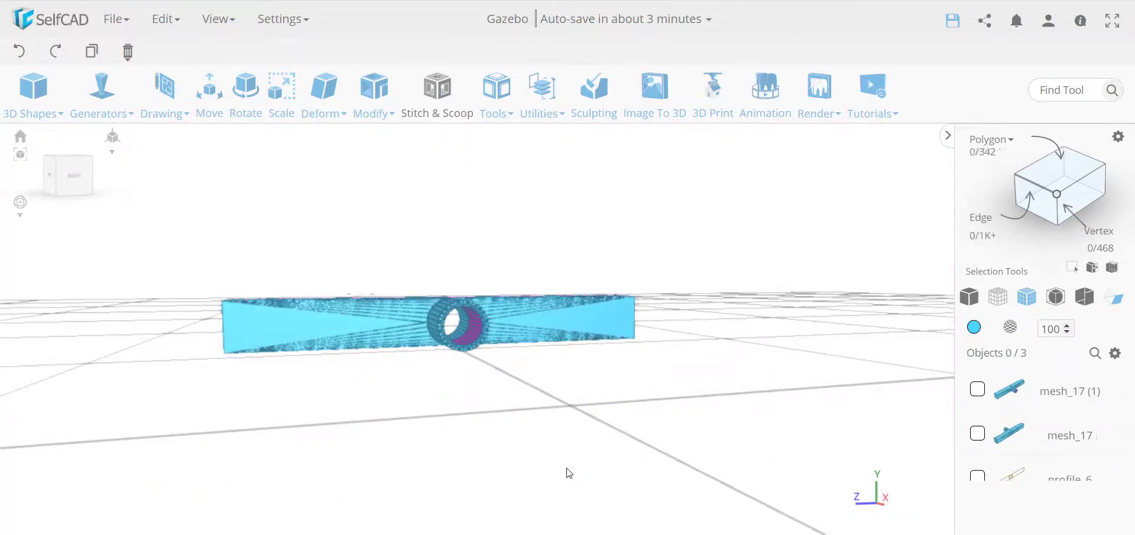
{"action": "left_click", "coordinate": [559, 324]}
{"action": "left_click", "coordinate": [541, 91]}
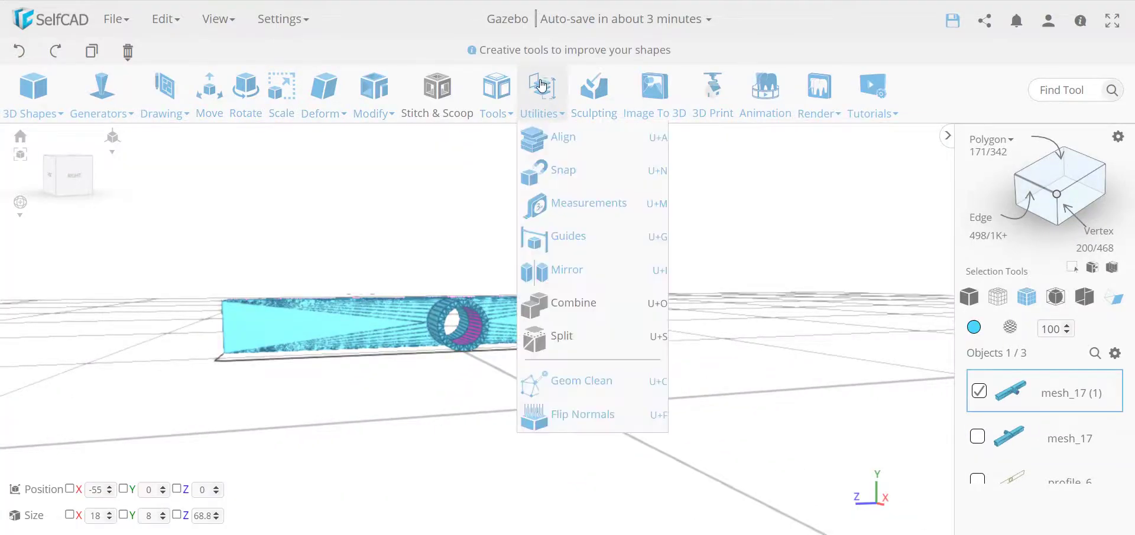
{"action": "left_click", "coordinate": [612, 416]}
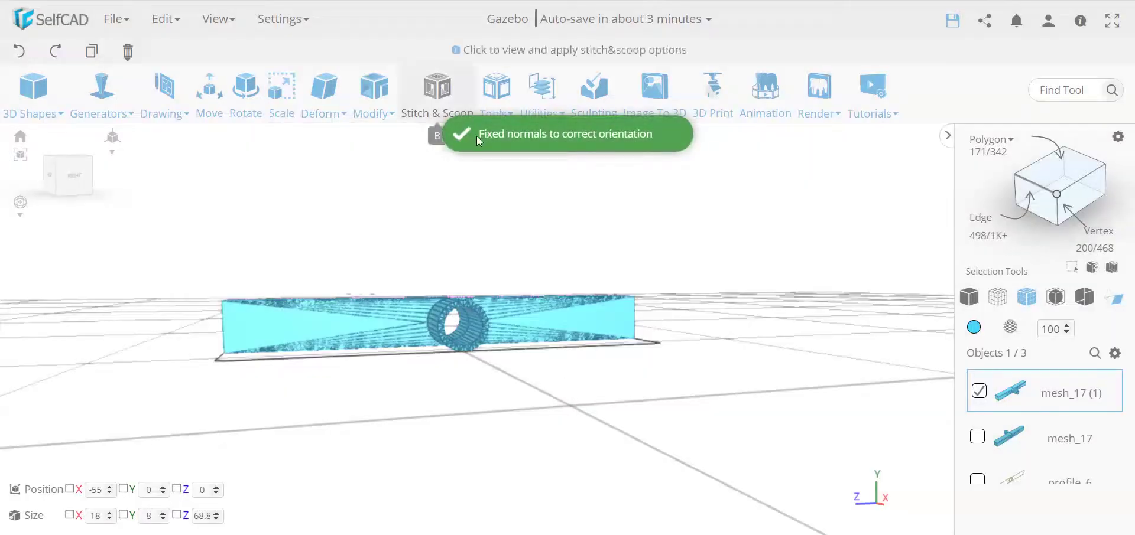
Flip all normals of the copied beam once more and flip them back
{"action": "left_click", "coordinate": [541, 92]}
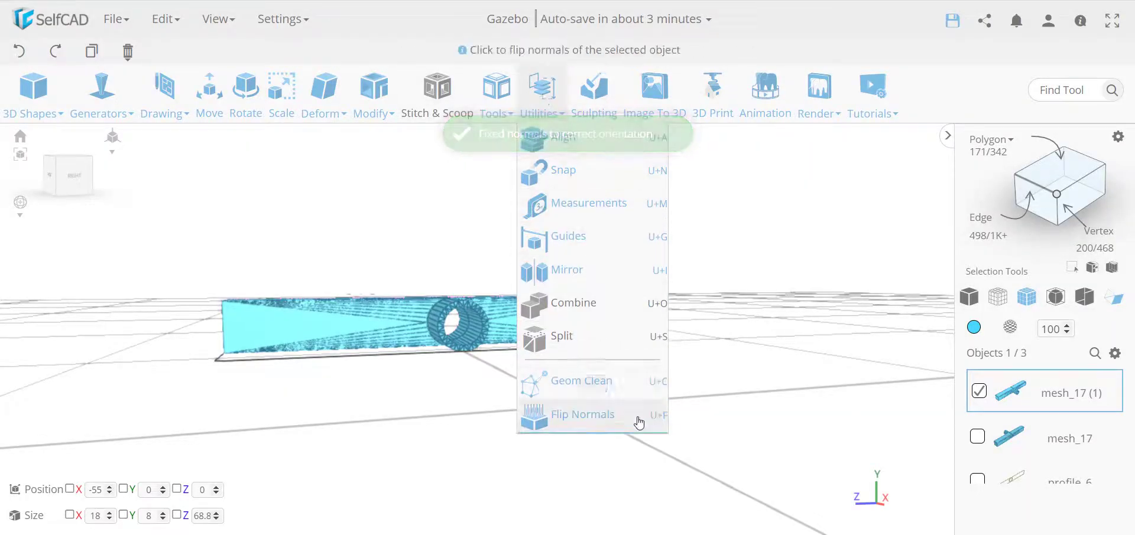
{"action": "left_click", "coordinate": [635, 489]}
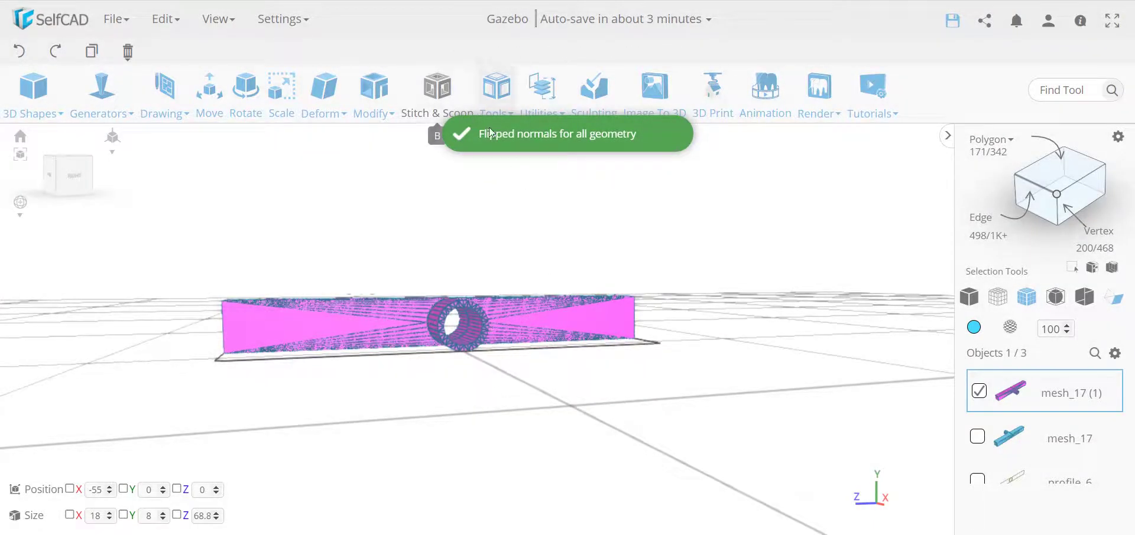
{"action": "left_click", "coordinate": [542, 91]}
{"action": "left_click", "coordinate": [642, 417]}
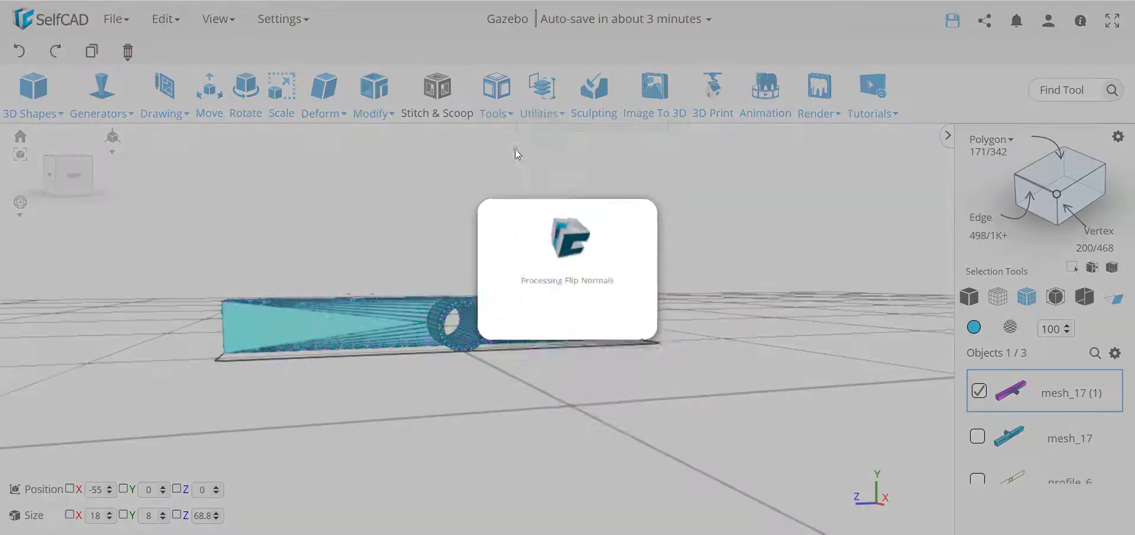
Select the end ring of the copied beam's tube and move it to X 0
{"action": "right_click_drag", "start_coordinate": [672, 476], "coordinate": [626, 476]}
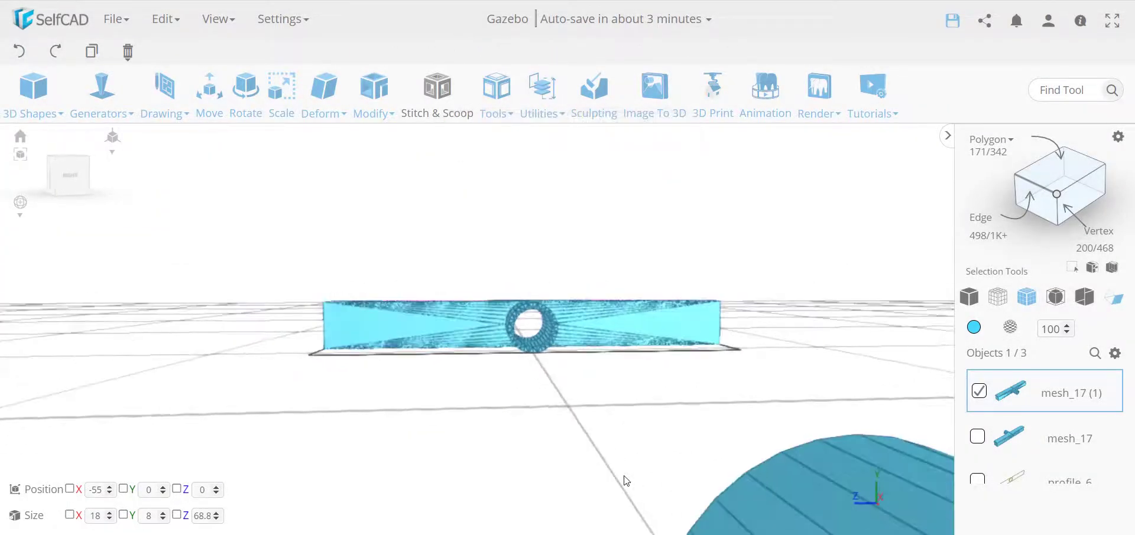
{"action": "left_click", "coordinate": [601, 457]}
{"action": "left_click", "coordinate": [569, 324]}
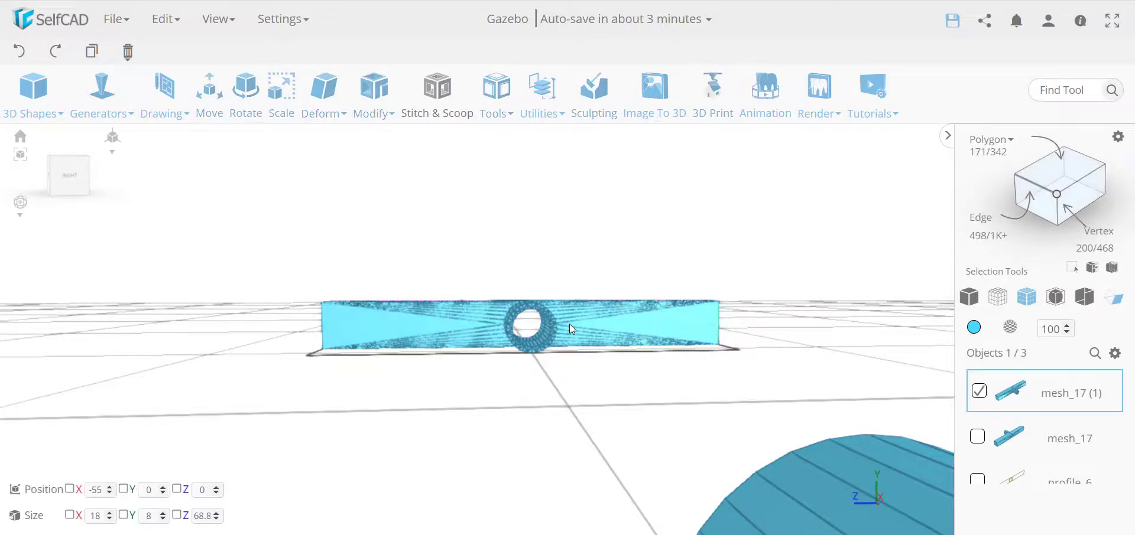
{"action": "scroll", "coordinate": [520, 408], "scroll_direction": "down", "scroll_amount": 2}
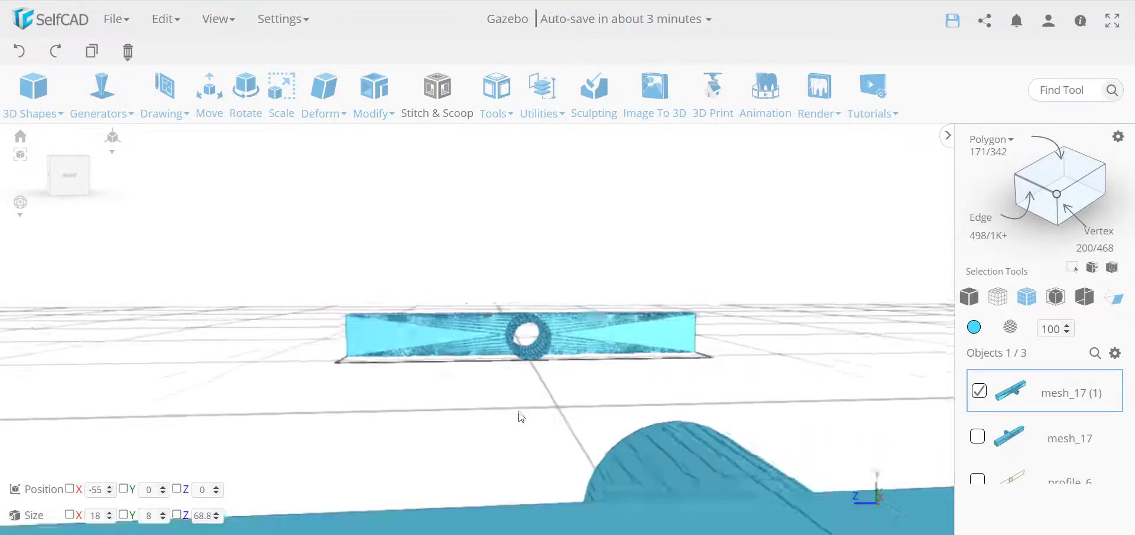
{"action": "right_click_drag", "start_coordinate": [414, 444], "coordinate": [617, 451]}
{"action": "left_click_drag", "start_coordinate": [618, 455], "coordinate": [687, 396]}
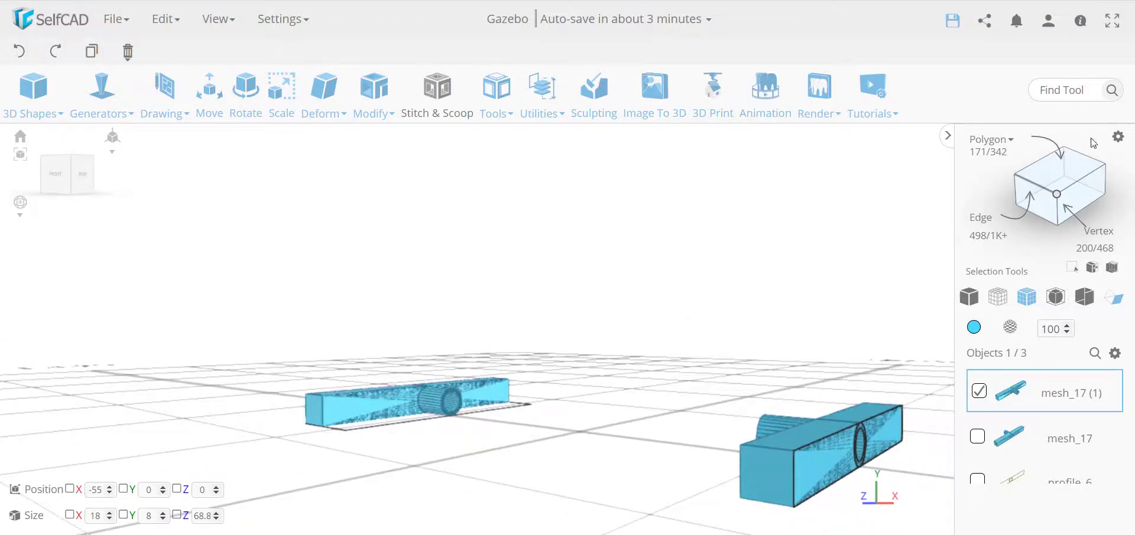
{"action": "left_click", "coordinate": [1081, 160]}
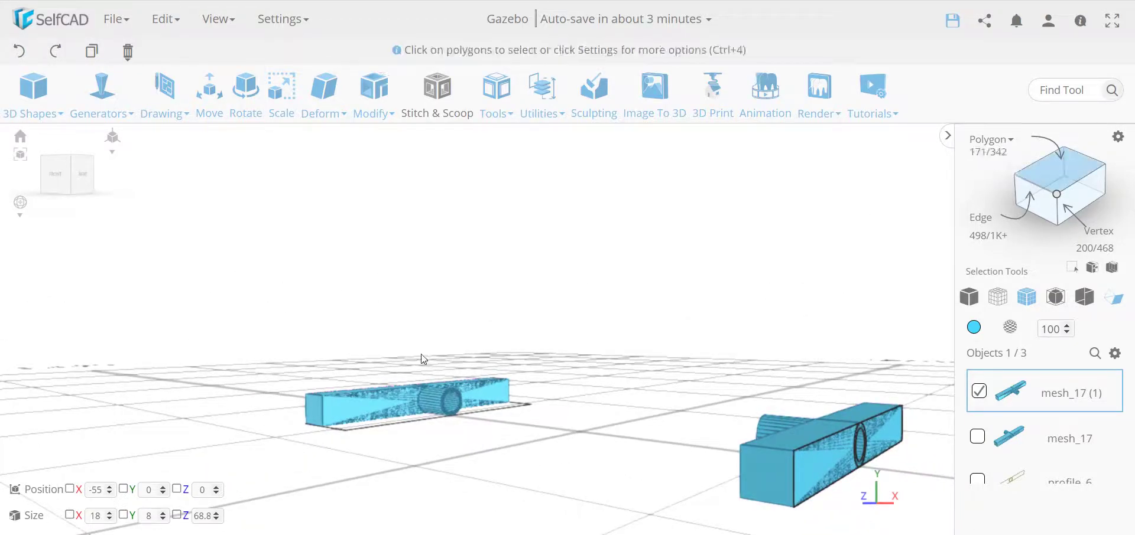
{"action": "left_click", "coordinate": [456, 394]}
{"action": "scroll", "coordinate": [459, 395], "scroll_direction": "up", "scroll_amount": 5}
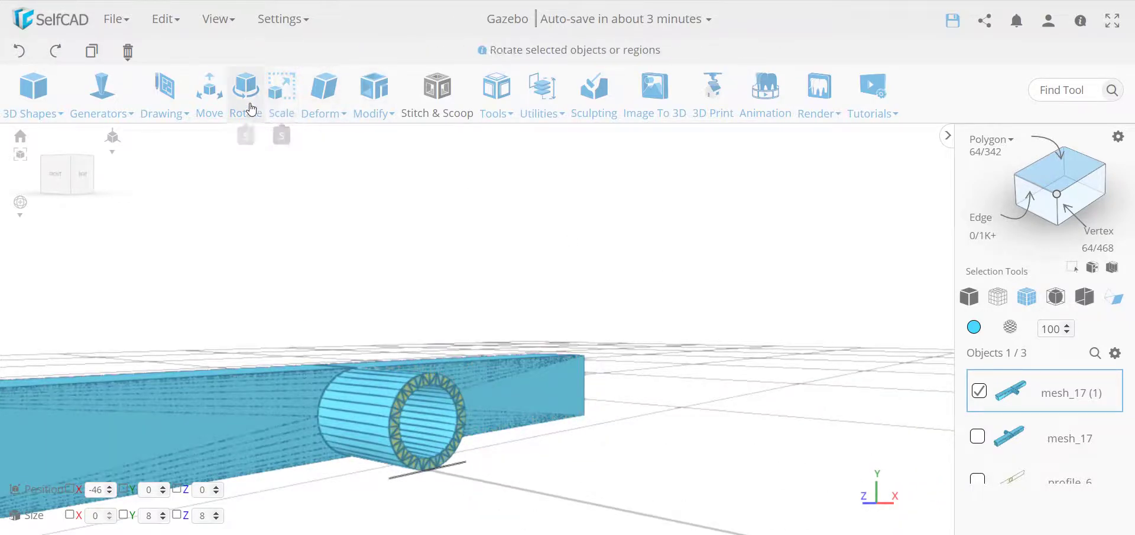
{"action": "left_click", "coordinate": [210, 94]}
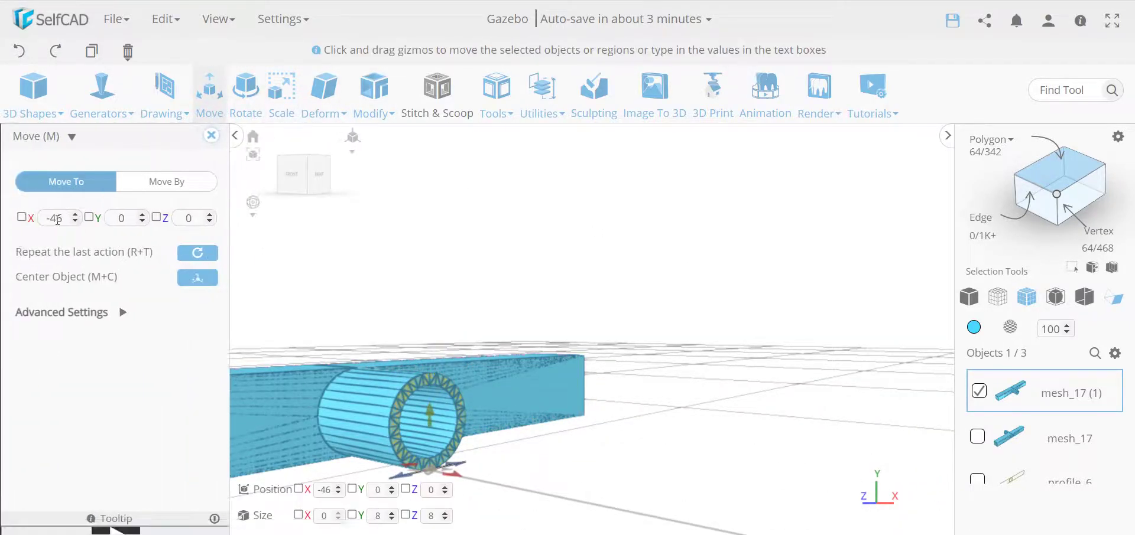
{"action": "type", "text": "0"}
{"action": "key", "text": "Return"}
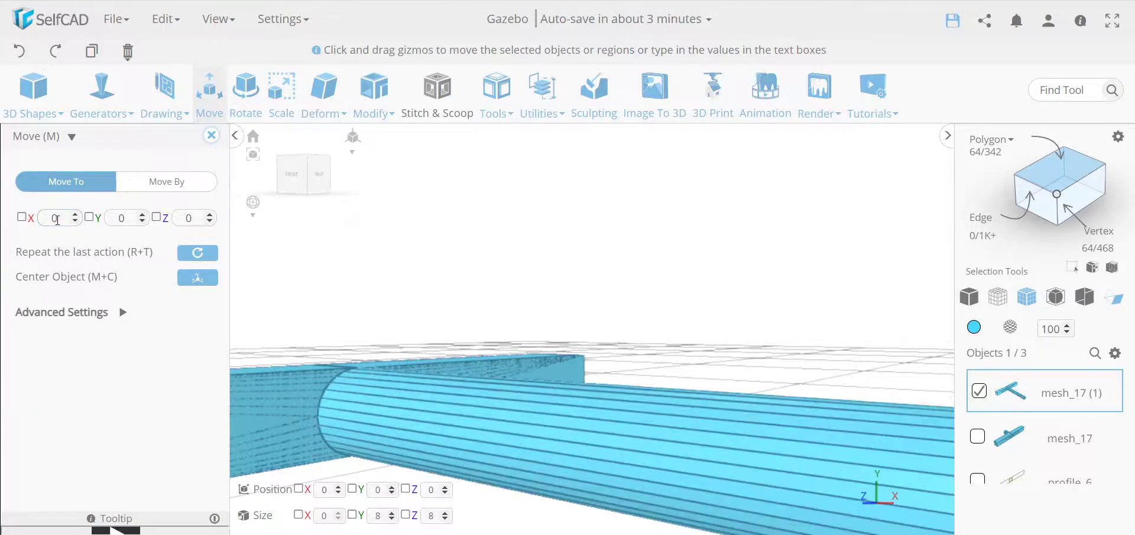
{"action": "left_click", "coordinate": [210, 136]}
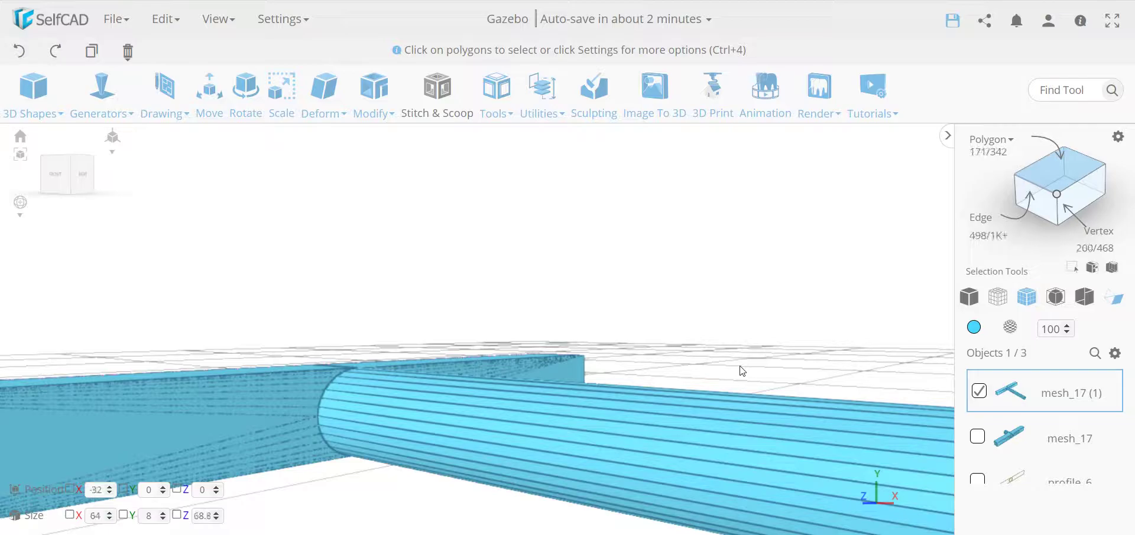
Select the end ring of the original beam's short tube and move it to X 0
{"action": "scroll", "coordinate": [740, 368], "scroll_direction": "down", "scroll_amount": 8}
{"action": "right_click_drag", "start_coordinate": [768, 420], "coordinate": [812, 399]}
{"action": "scroll", "coordinate": [714, 366], "scroll_direction": "up", "scroll_amount": 7}
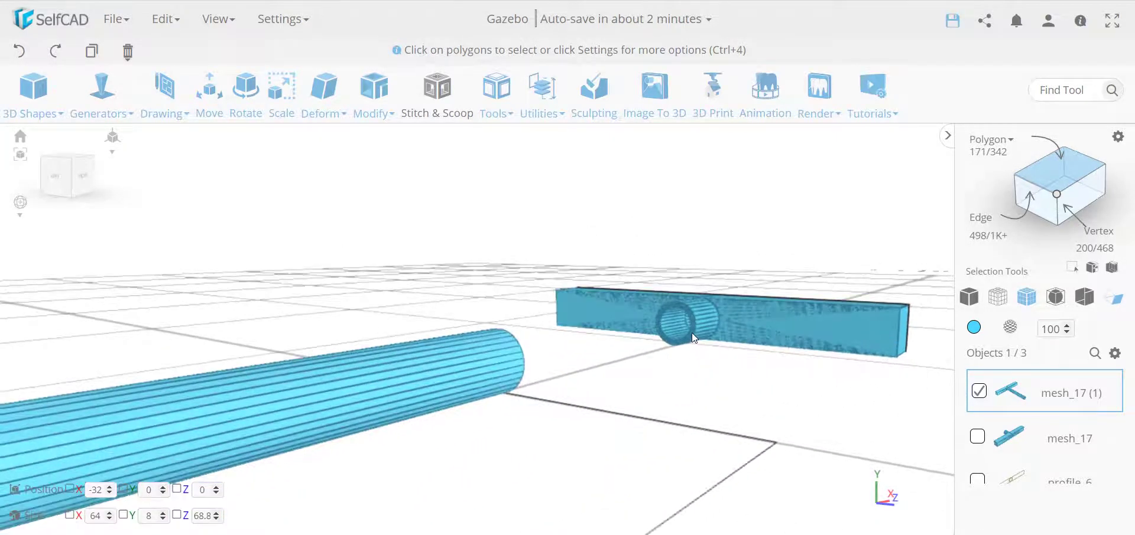
{"action": "scroll", "coordinate": [687, 335], "scroll_direction": "up", "scroll_amount": 4}
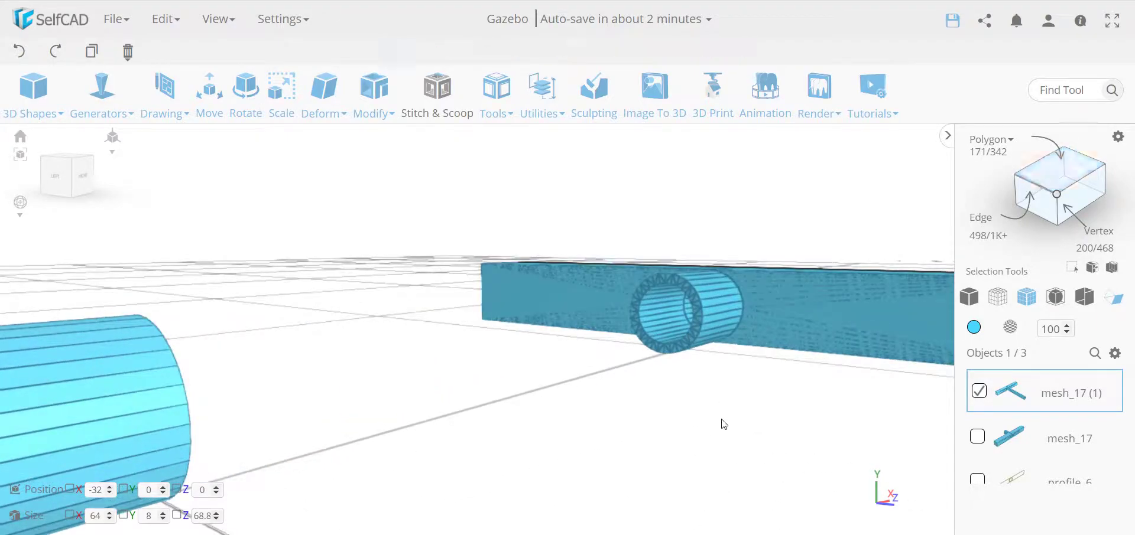
{"action": "left_click", "coordinate": [750, 408]}
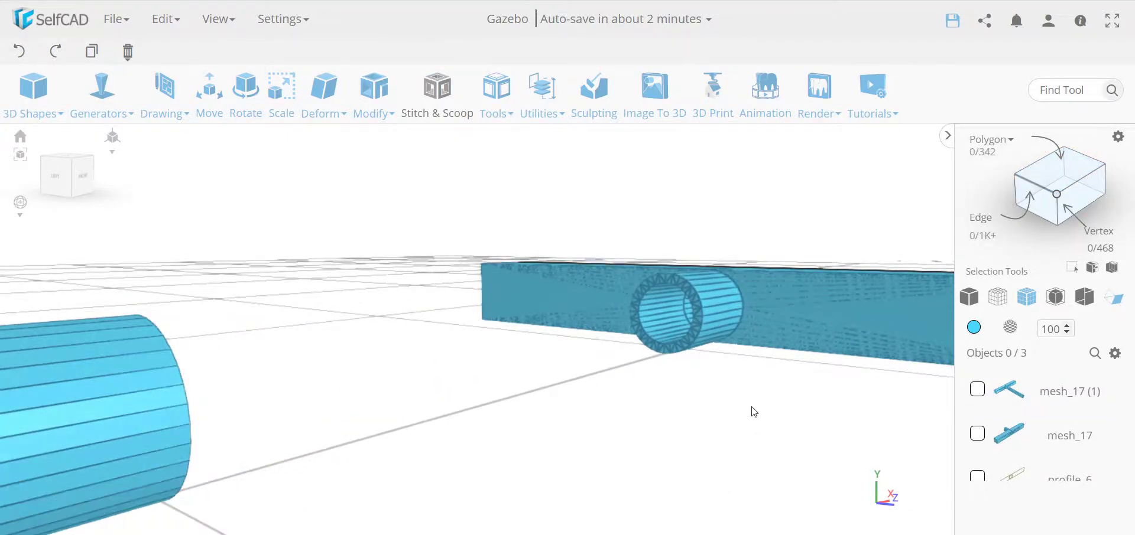
{"action": "left_click", "coordinate": [804, 320]}
{"action": "left_click", "coordinate": [1058, 169]}
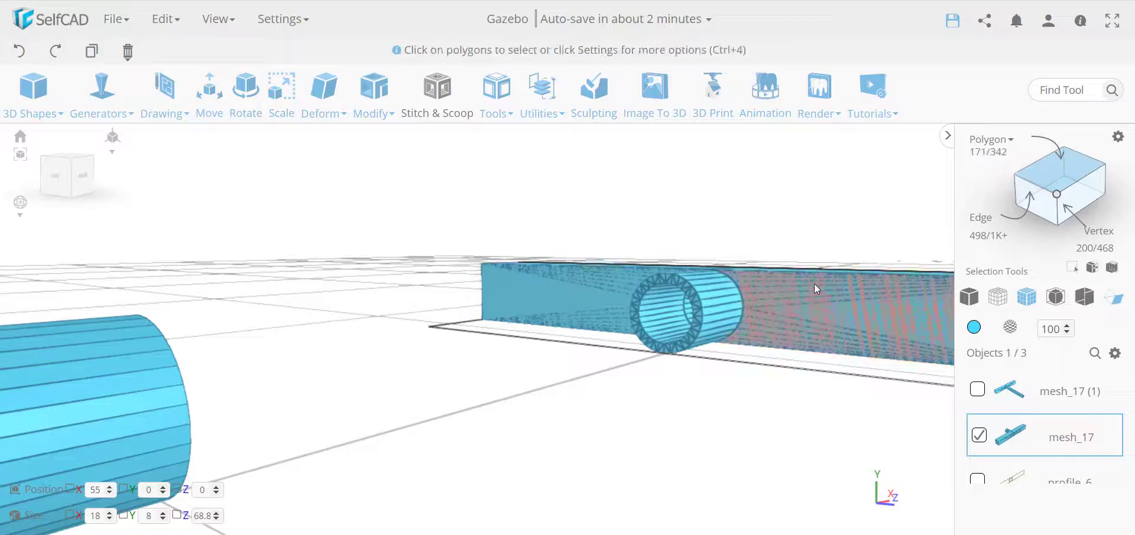
{"action": "left_click", "coordinate": [698, 325]}
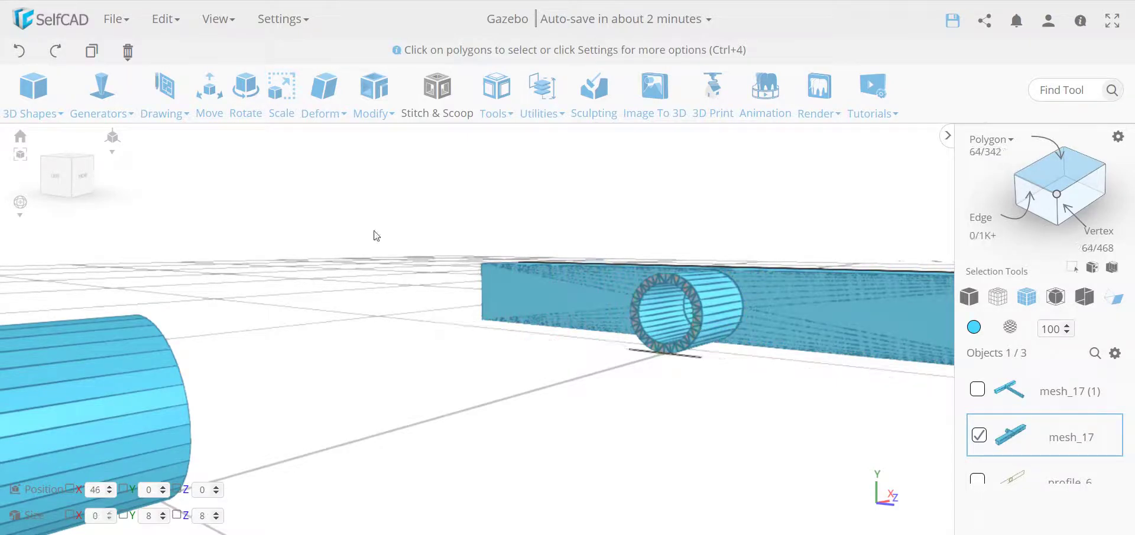
{"action": "left_click", "coordinate": [209, 98]}
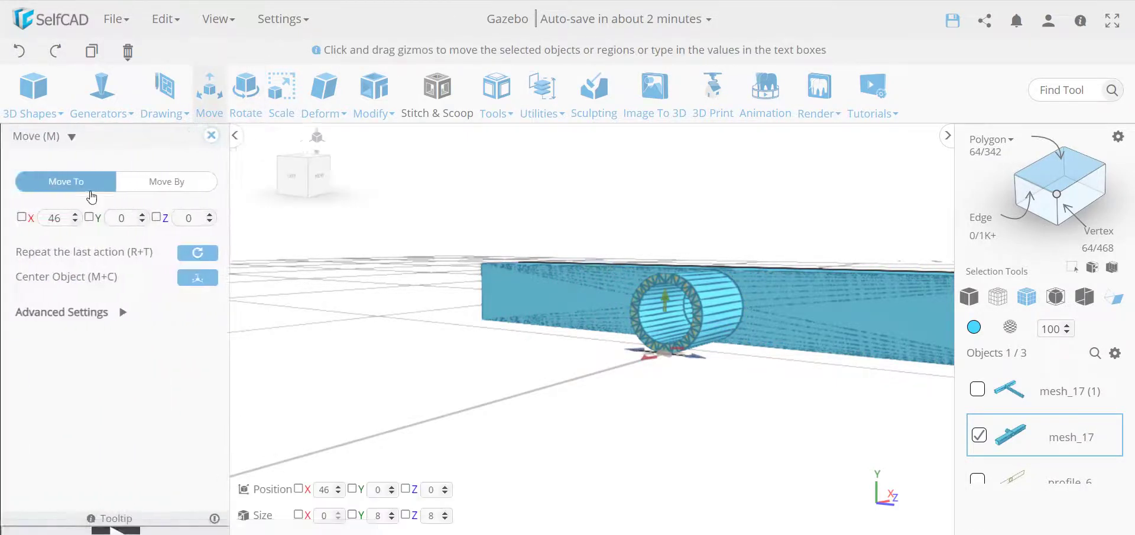
{"action": "left_click_drag", "start_coordinate": [659, 437], "coordinate": [449, 493]}
{"action": "scroll", "coordinate": [676, 355], "scroll_direction": "up", "scroll_amount": 5}
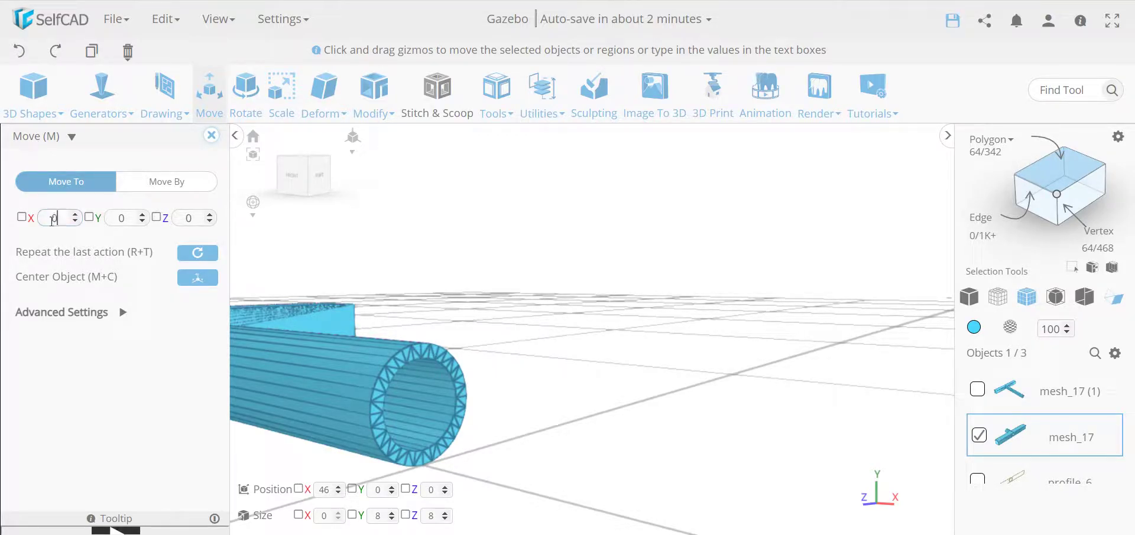
{"action": "key", "text": "Return"}
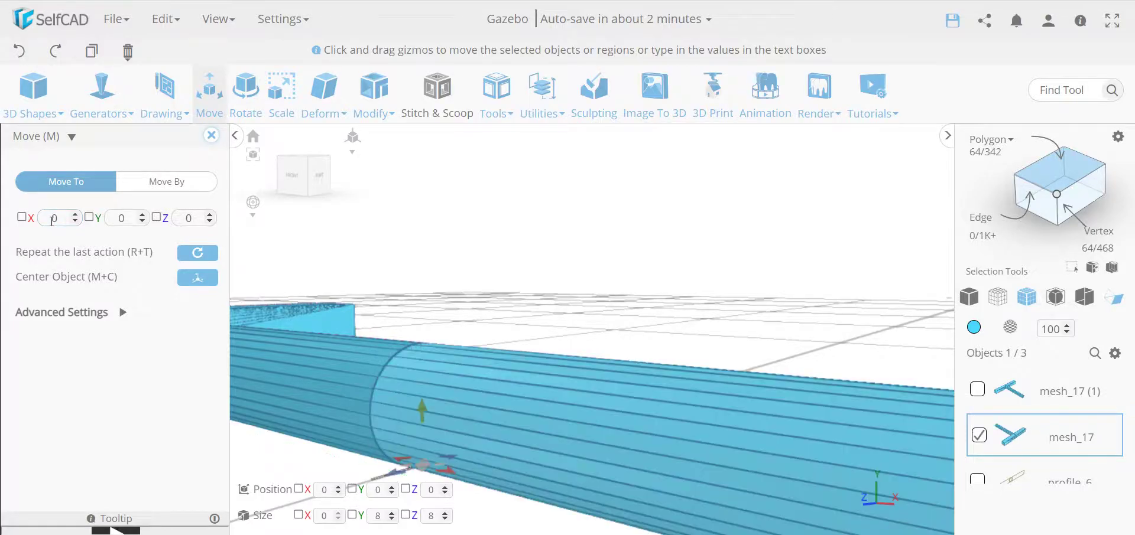
{"action": "left_click", "coordinate": [210, 139]}
Select both beams with their tubes and combine them into one object with the Merge method
{"action": "scroll", "coordinate": [495, 208], "scroll_direction": "down", "scroll_amount": 6}
{"action": "right_click_drag", "start_coordinate": [496, 332], "coordinate": [591, 409]}
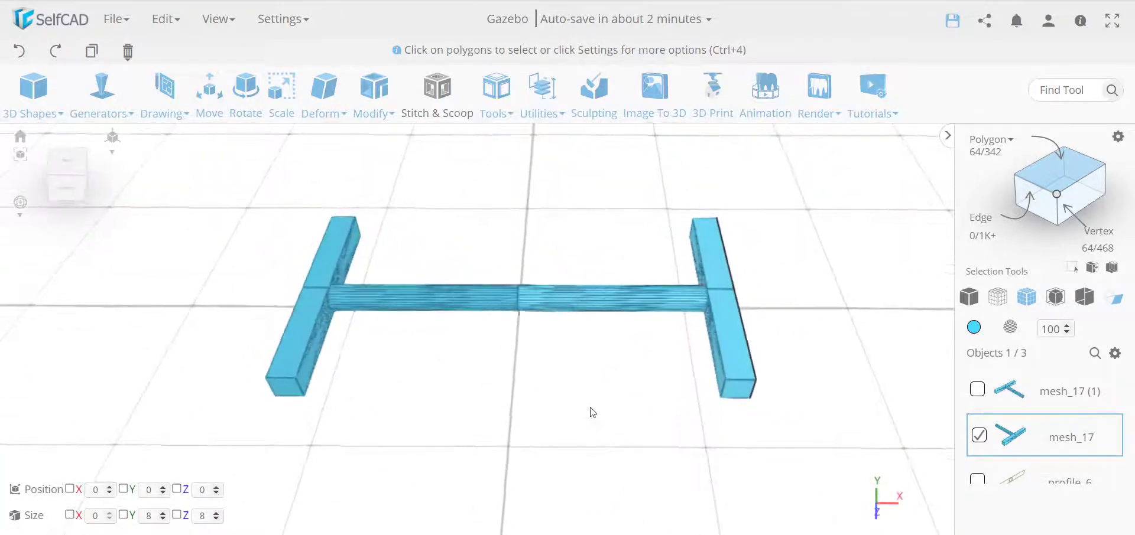
{"action": "left_click", "coordinate": [645, 397]}
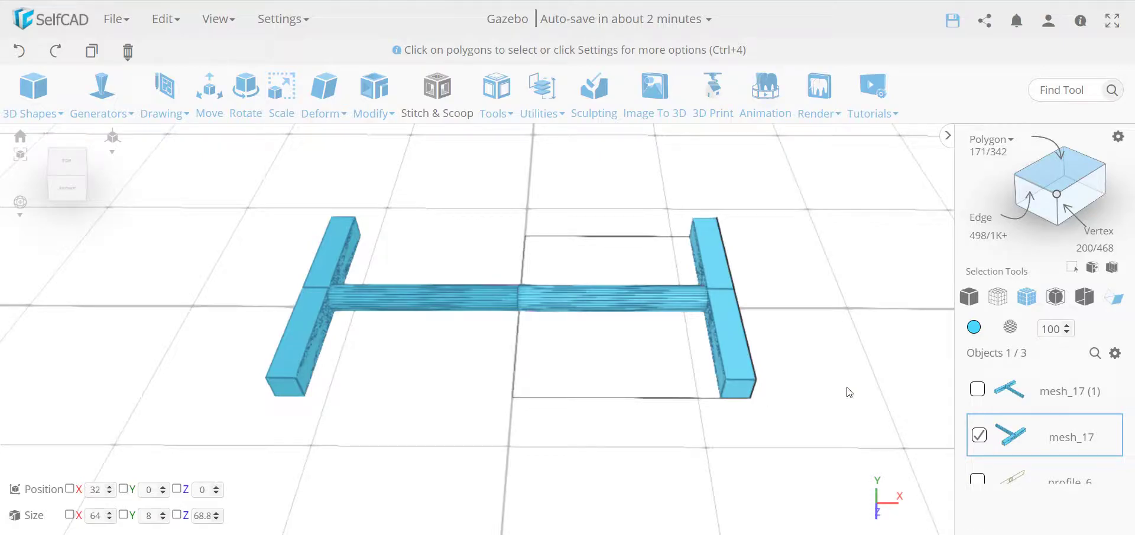
{"action": "left_click", "coordinate": [977, 390]}
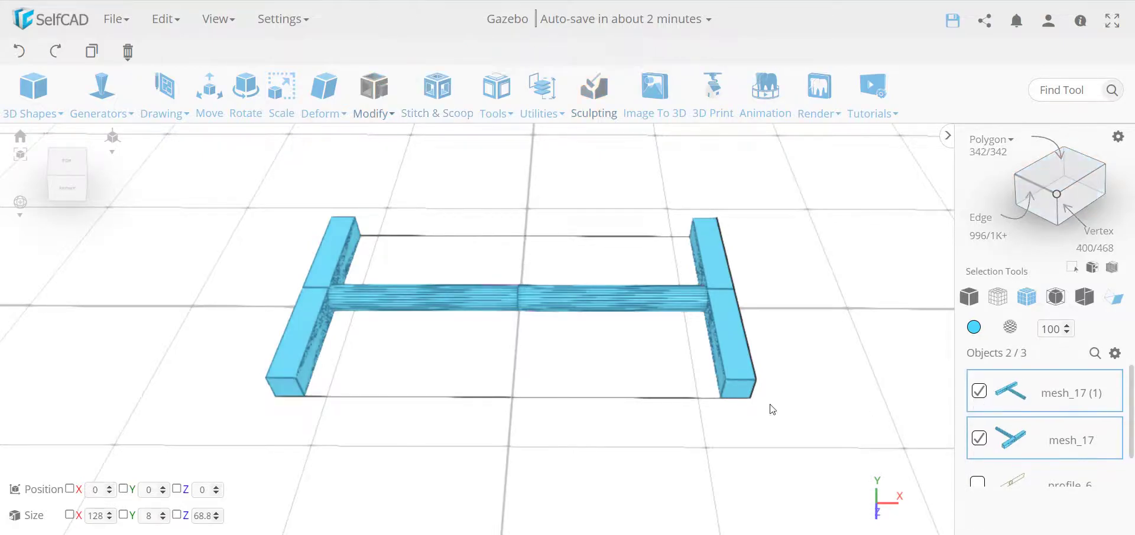
{"action": "left_click", "coordinate": [494, 112]}
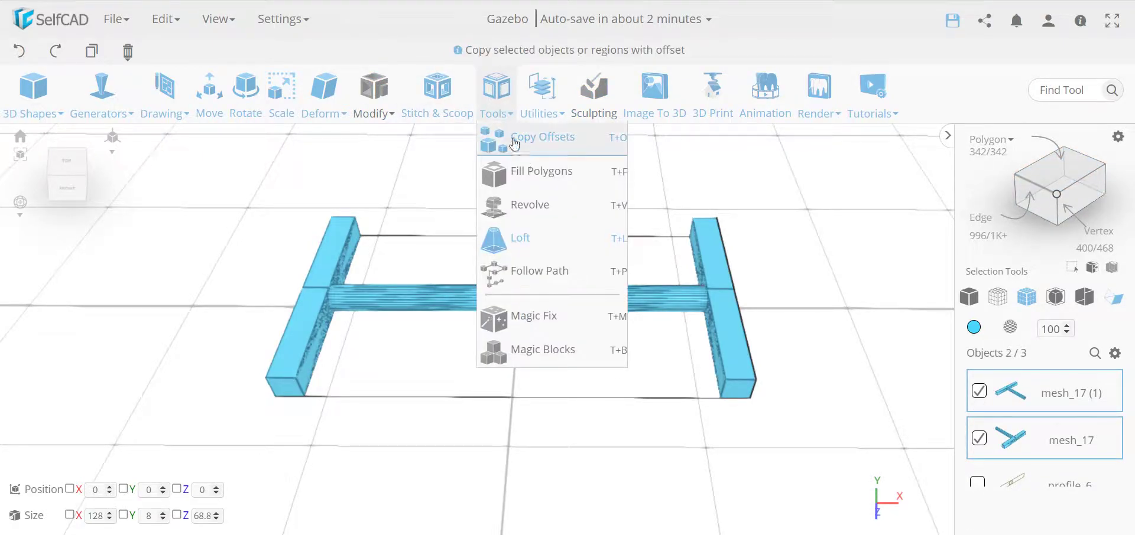
{"action": "left_click", "coordinate": [553, 117]}
{"action": "left_click", "coordinate": [587, 299]}
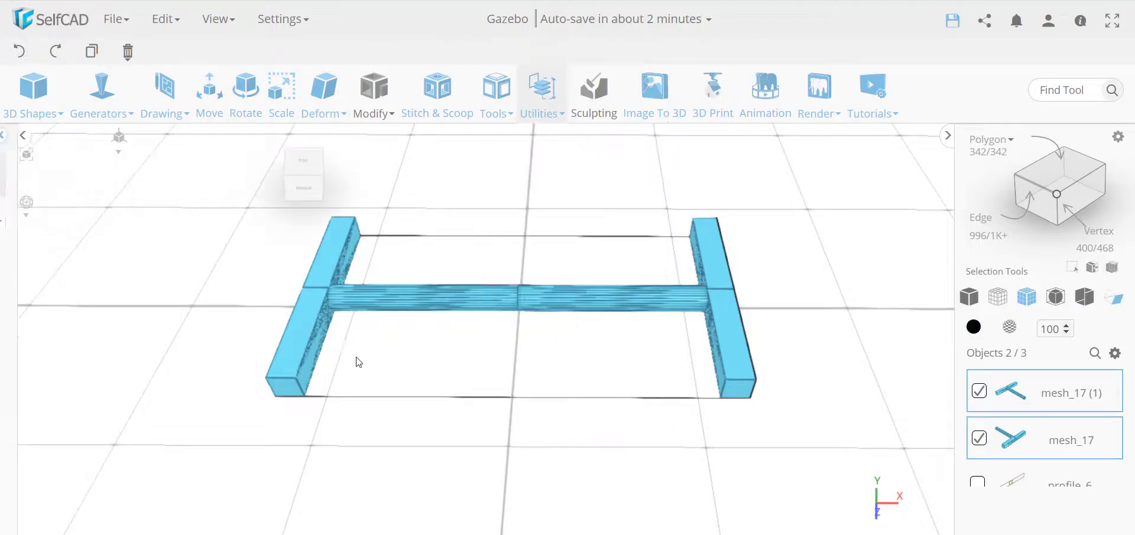
{"action": "left_click", "coordinate": [91, 224]}
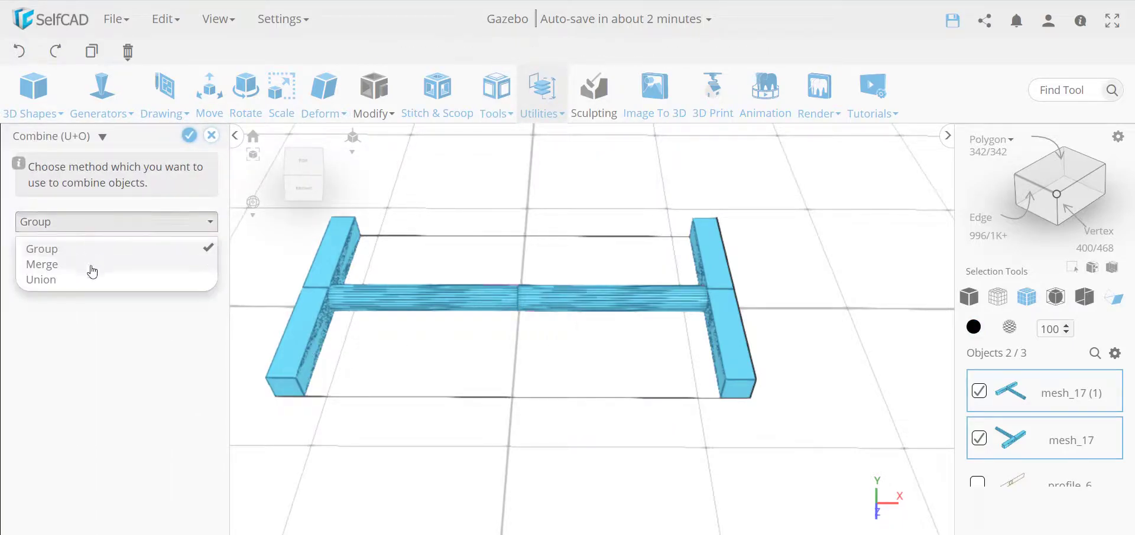
{"action": "left_click", "coordinate": [43, 265]}
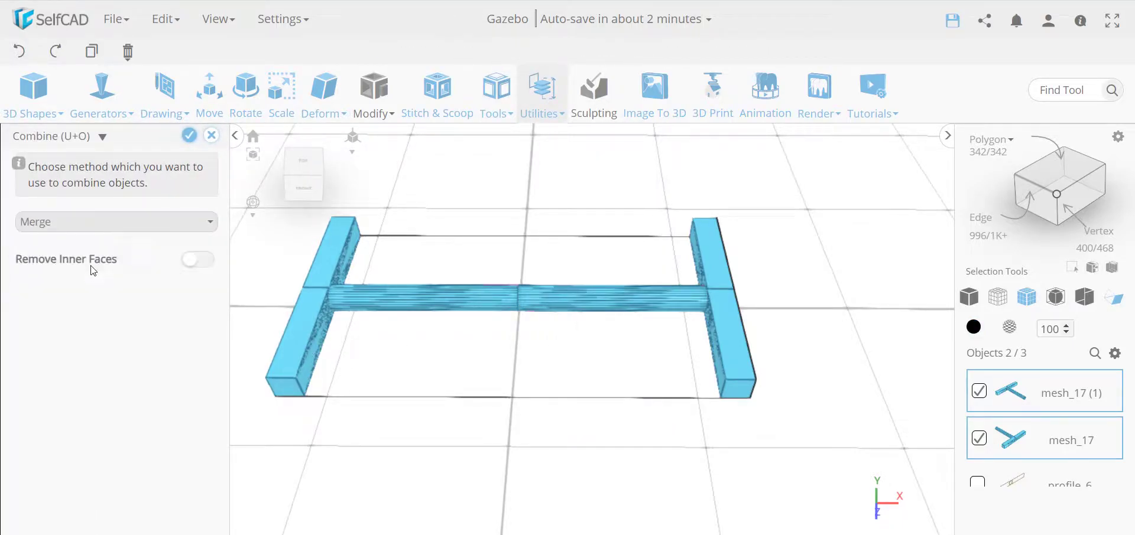
{"action": "left_click", "coordinate": [188, 135]}
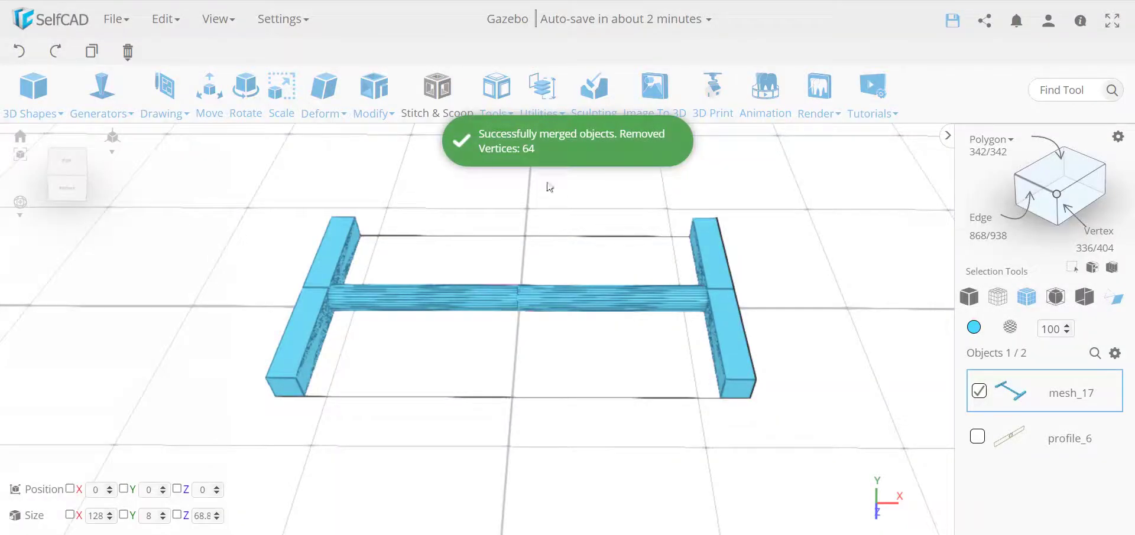
Run Geom Clean on the merged beams with Remove Duplicates and Remove Inner Faces enabled
{"action": "scroll", "coordinate": [538, 322], "scroll_direction": "up", "scroll_amount": 5}
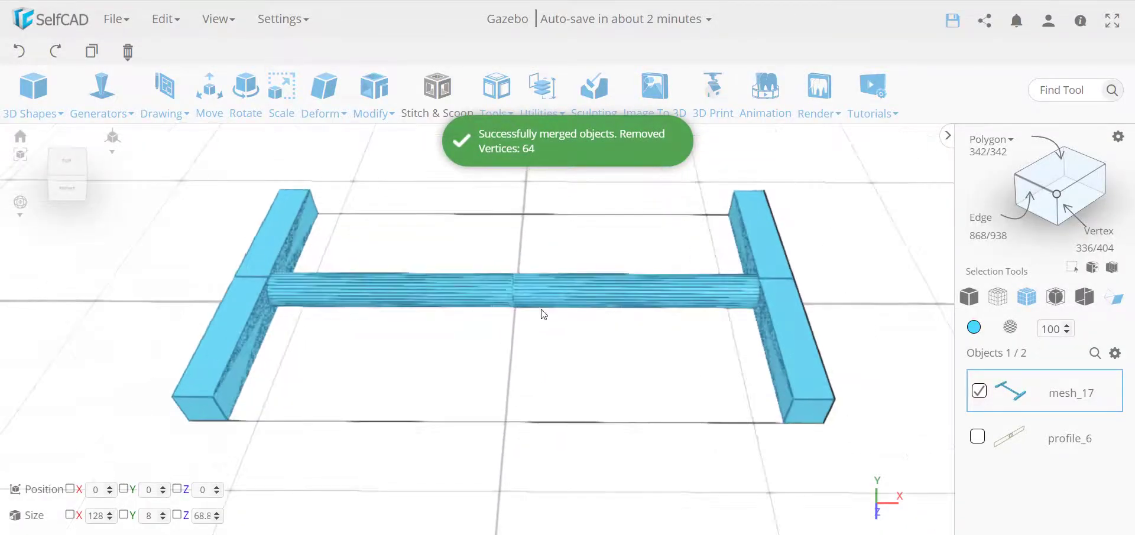
{"action": "right_click_drag", "start_coordinate": [501, 313], "coordinate": [523, 284]}
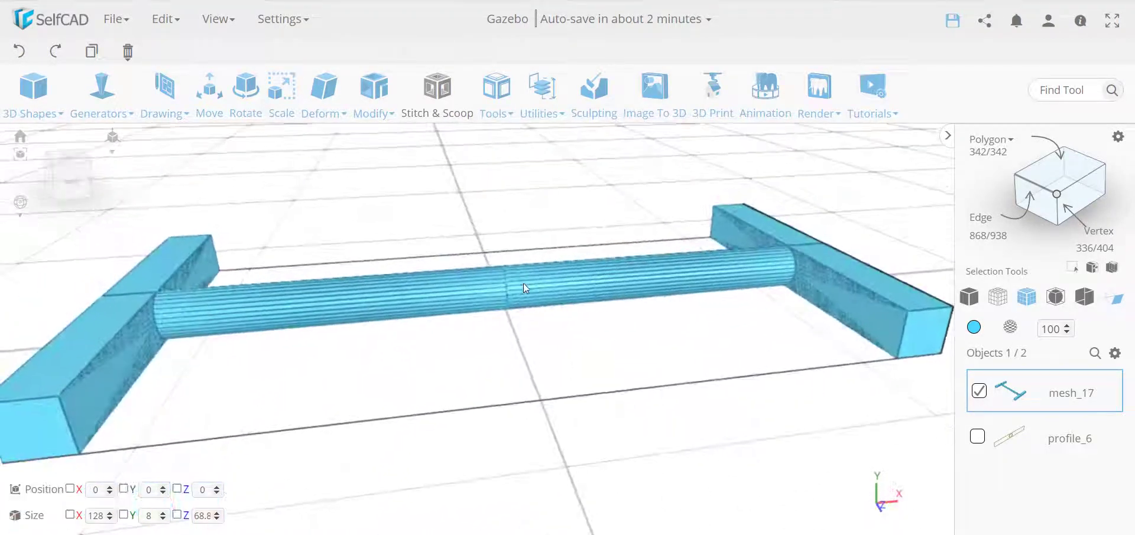
{"action": "left_click", "coordinate": [529, 86]}
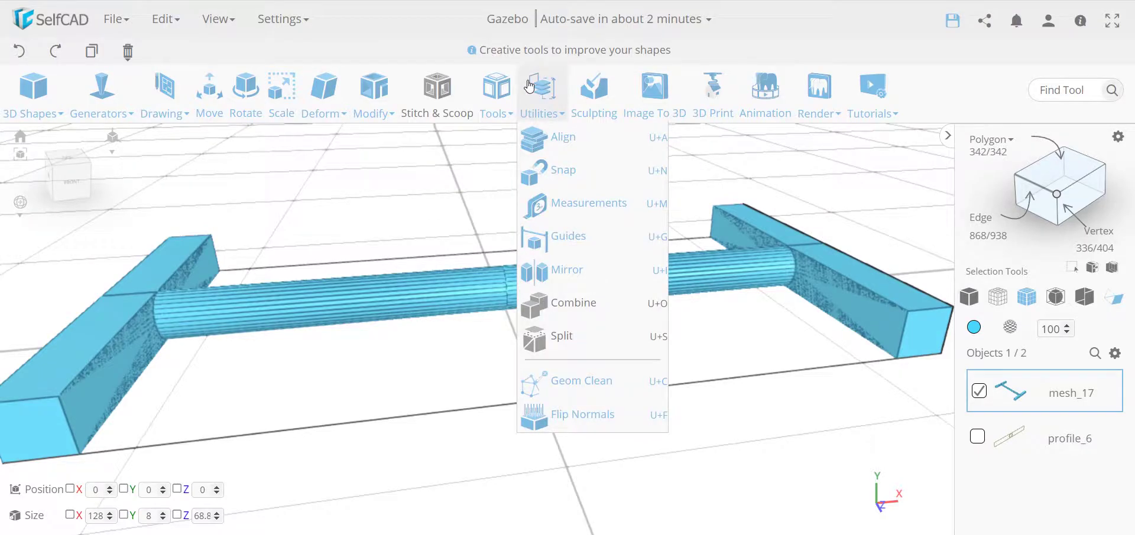
{"action": "left_click", "coordinate": [604, 381]}
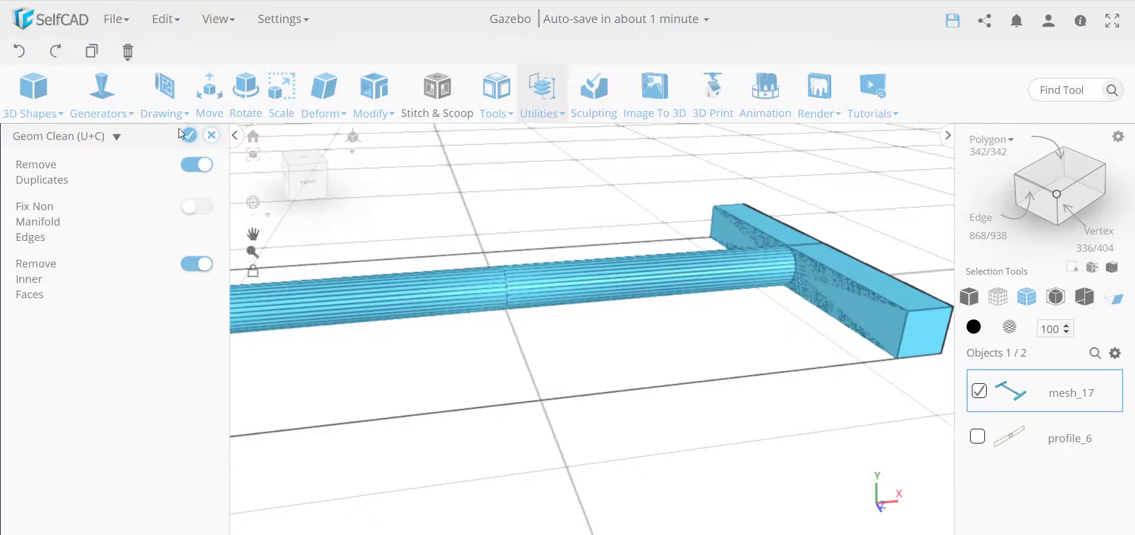
{"action": "left_click", "coordinate": [190, 139]}
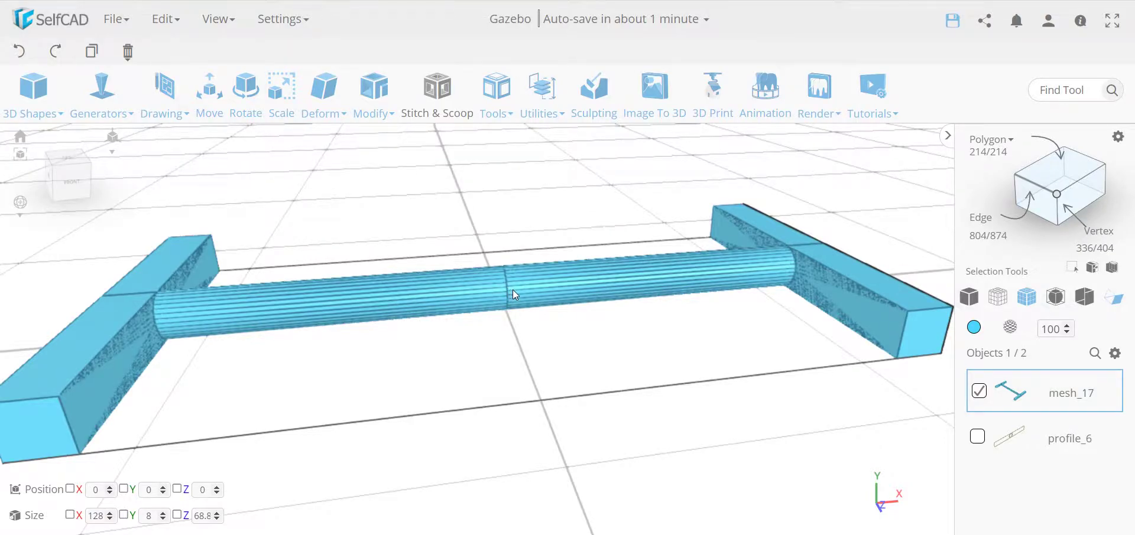
Flip all normals of the merged object and flip them back
{"action": "right_click_drag", "start_coordinate": [552, 343], "coordinate": [545, 339]}
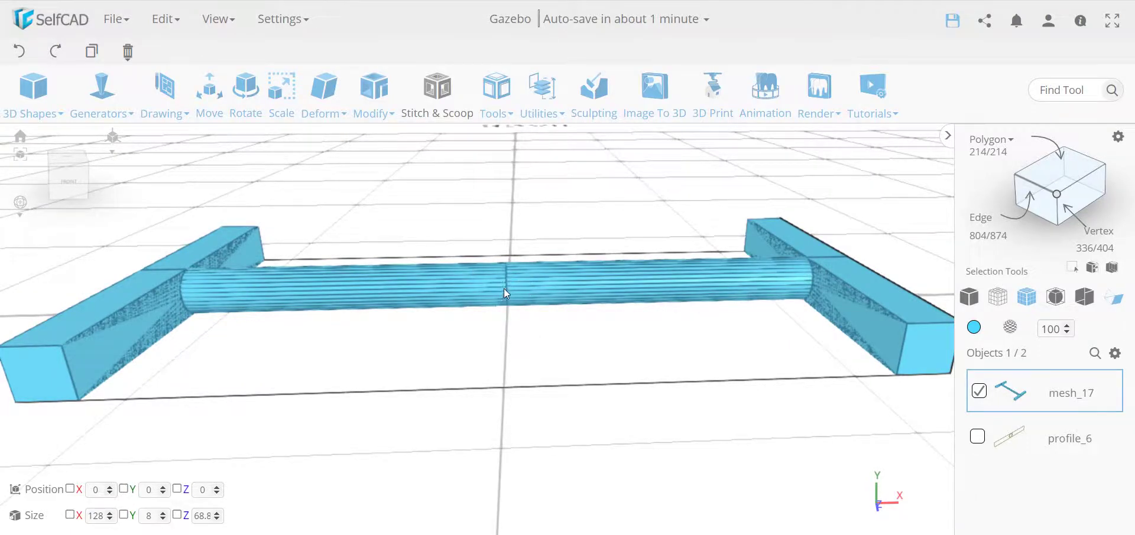
{"action": "left_click", "coordinate": [541, 95]}
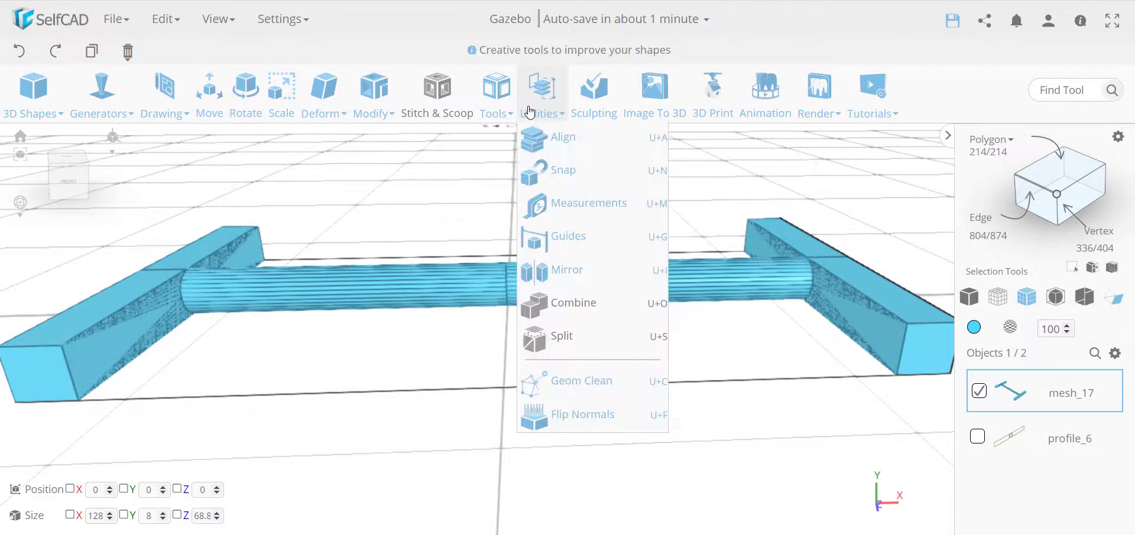
{"action": "left_click", "coordinate": [605, 417]}
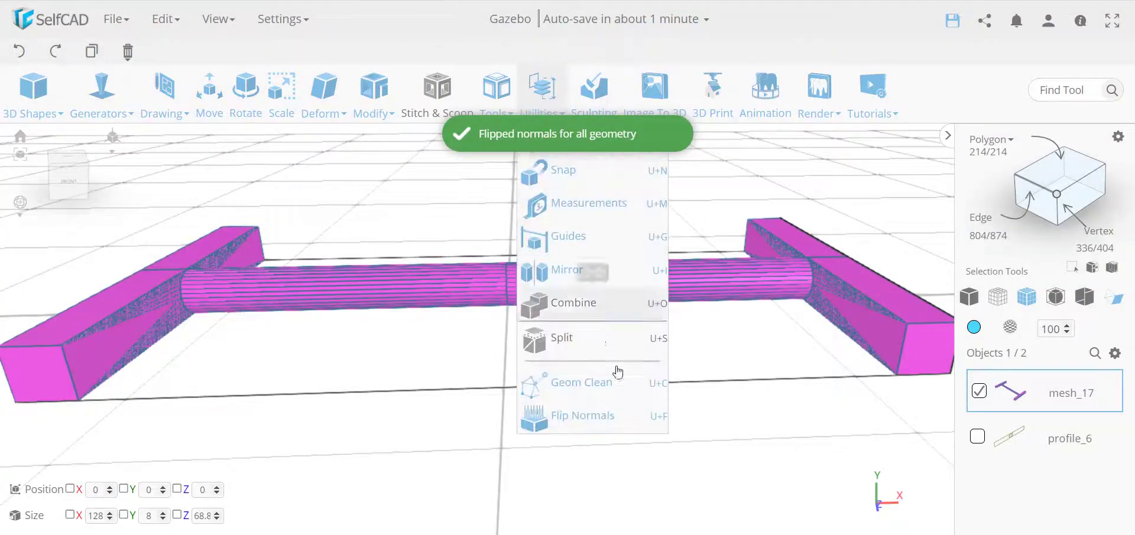
{"action": "left_click", "coordinate": [598, 380]}
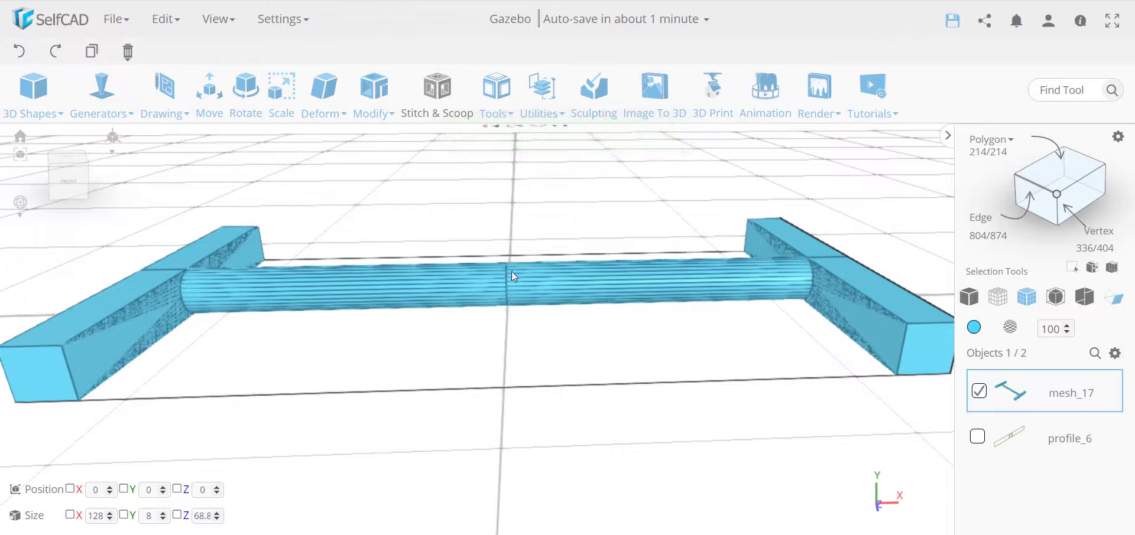
Remove the seam edge loop at the middle of the tube using Edit Details with Automatic Loop Finding
{"action": "left_click", "coordinate": [373, 95]}
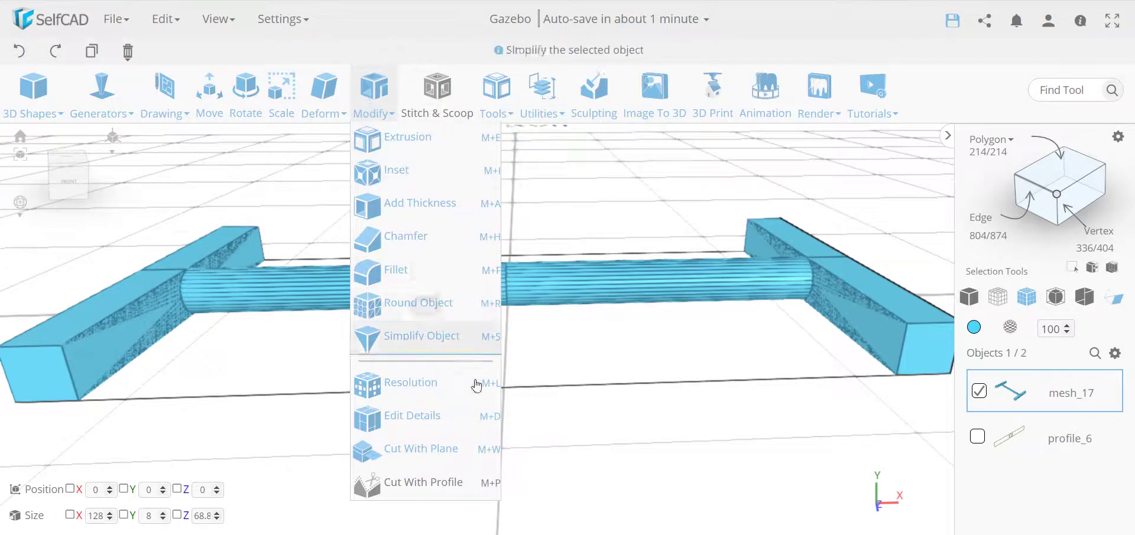
{"action": "left_click", "coordinate": [472, 420]}
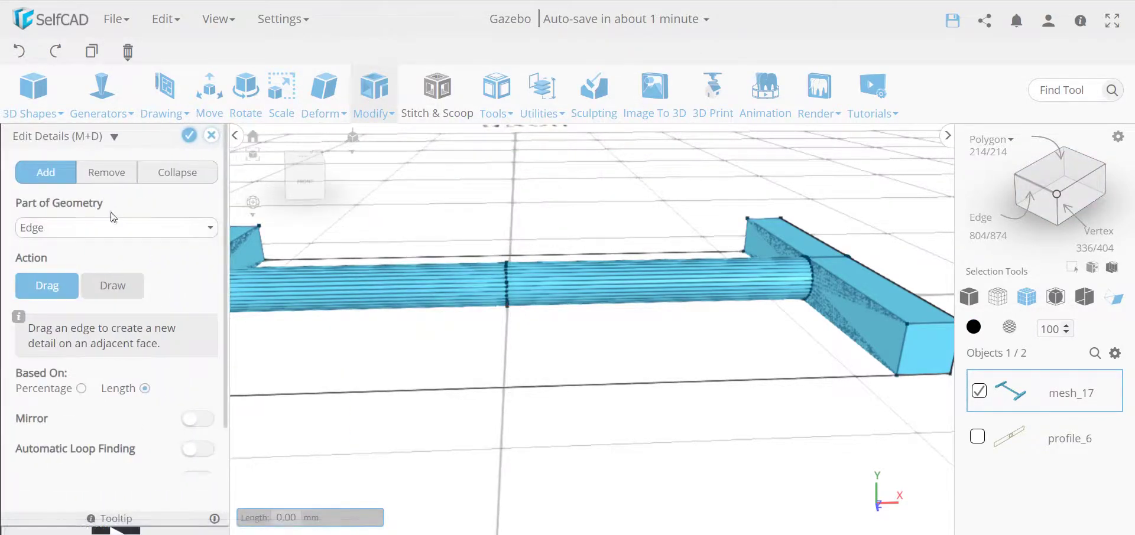
{"action": "left_click", "coordinate": [106, 173]}
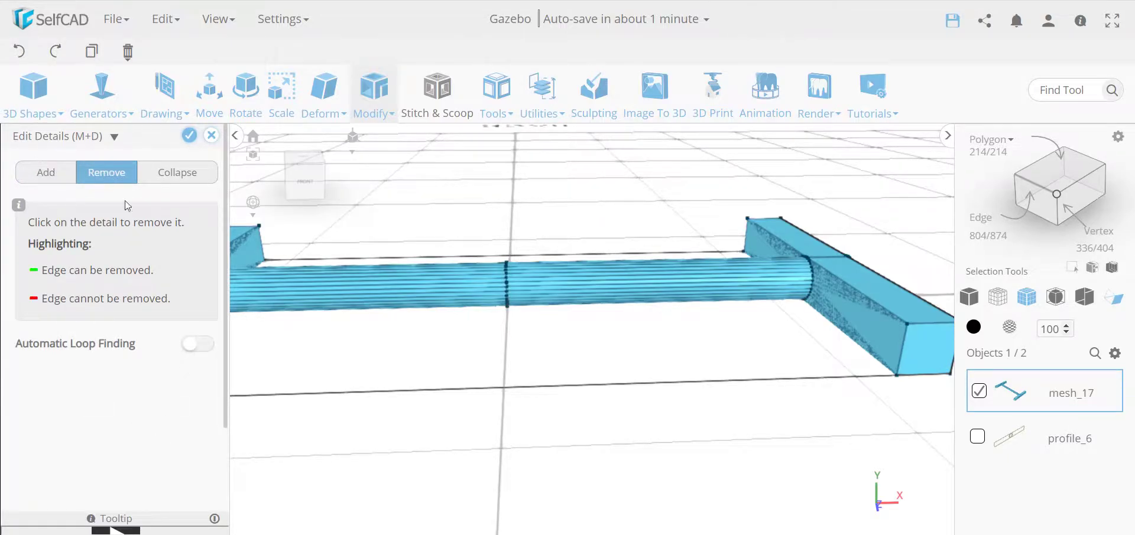
{"action": "left_click", "coordinate": [203, 346]}
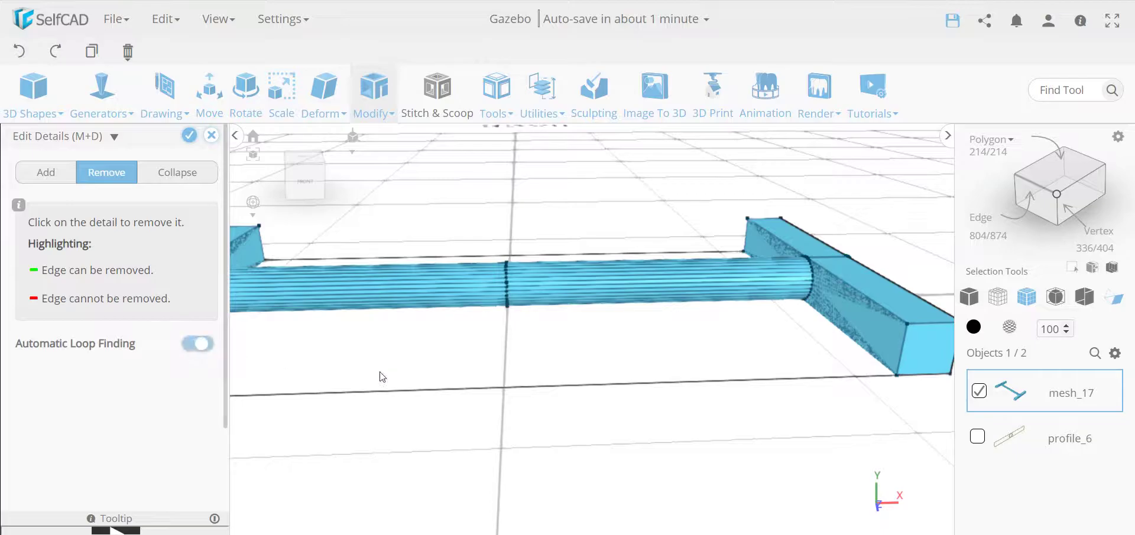
{"action": "left_click", "coordinate": [507, 288]}
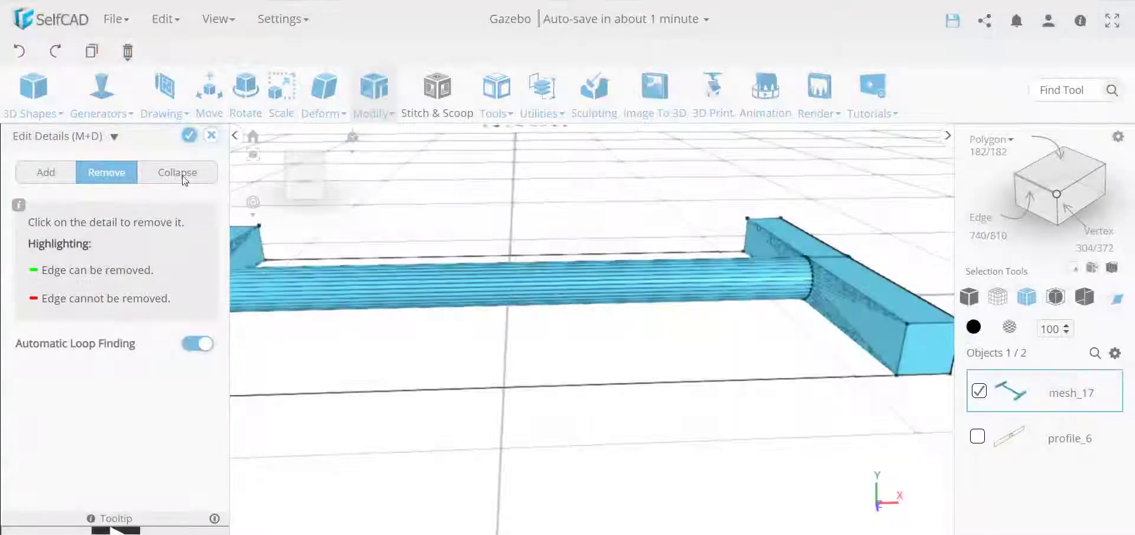
{"action": "left_click", "coordinate": [190, 137]}
Apply Resolution at detail level 0 to the merged object and examine the bored faces of both beams
{"action": "right_click_drag", "start_coordinate": [501, 387], "coordinate": [684, 359]}
{"action": "left_click", "coordinate": [461, 378]}
{"action": "left_click_drag", "start_coordinate": [682, 358], "coordinate": [498, 313]}
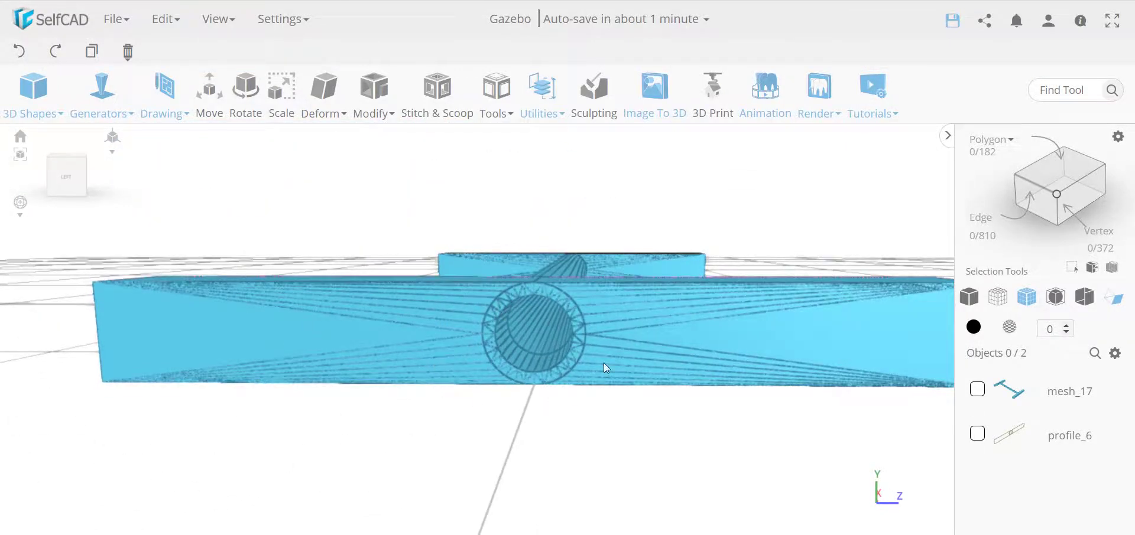
{"action": "left_click", "coordinate": [432, 340]}
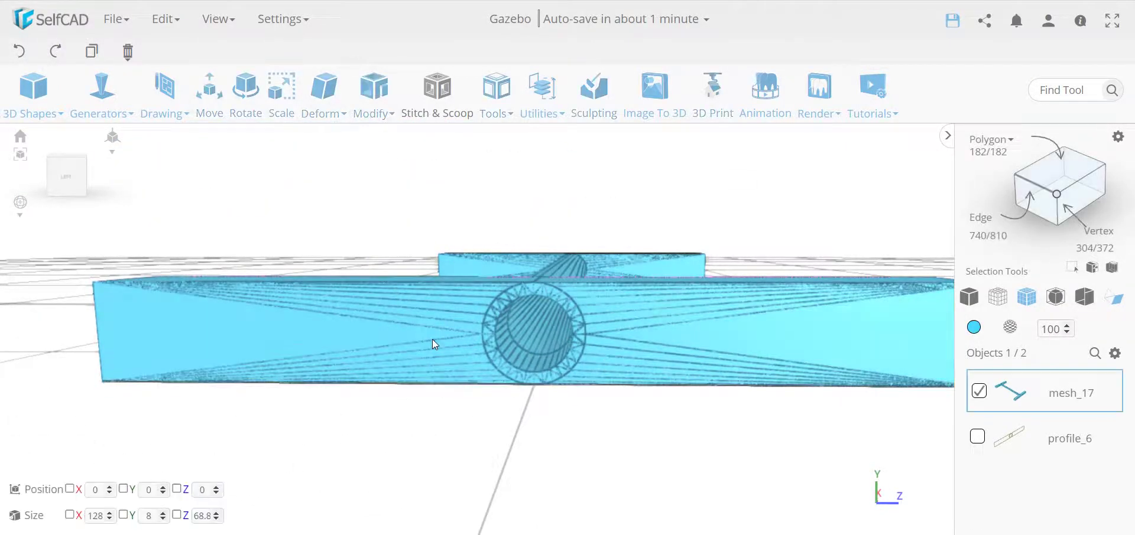
{"action": "left_click", "coordinate": [374, 113]}
{"action": "left_click", "coordinate": [437, 386]}
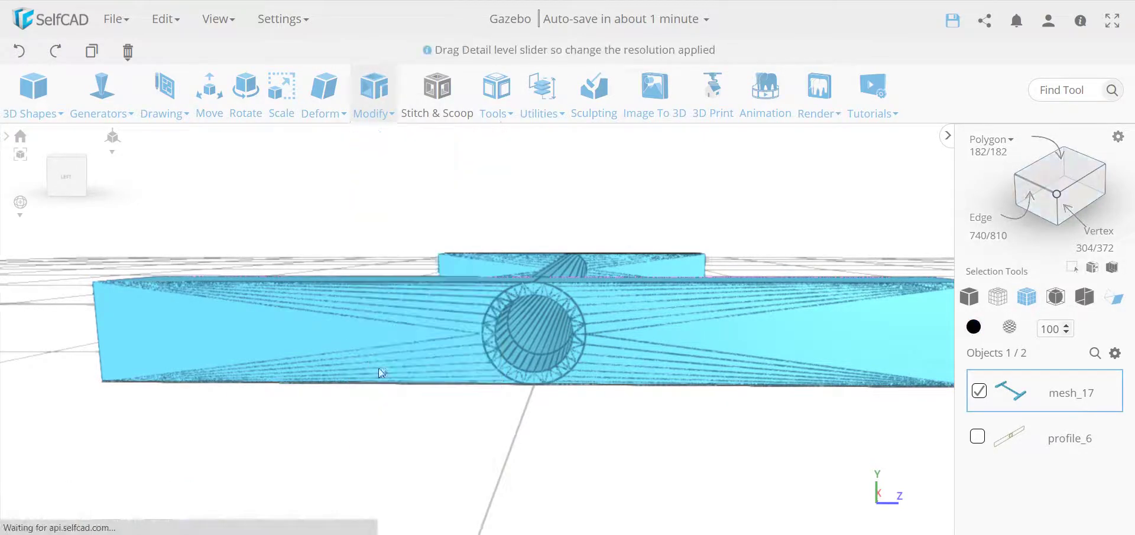
{"action": "left_click", "coordinate": [130, 263]}
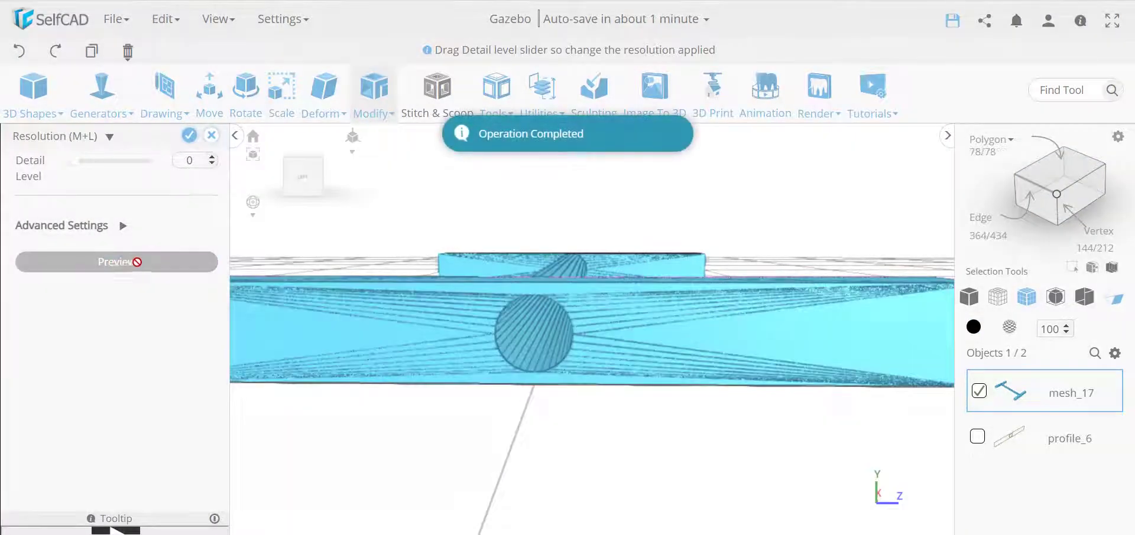
{"action": "left_click", "coordinate": [189, 137]}
{"action": "left_click_drag", "start_coordinate": [597, 307], "coordinate": [289, 344]}
{"action": "left_click_drag", "start_coordinate": [728, 356], "coordinate": [501, 341]}
{"action": "right_click_drag", "start_coordinate": [482, 326], "coordinate": [468, 333]}
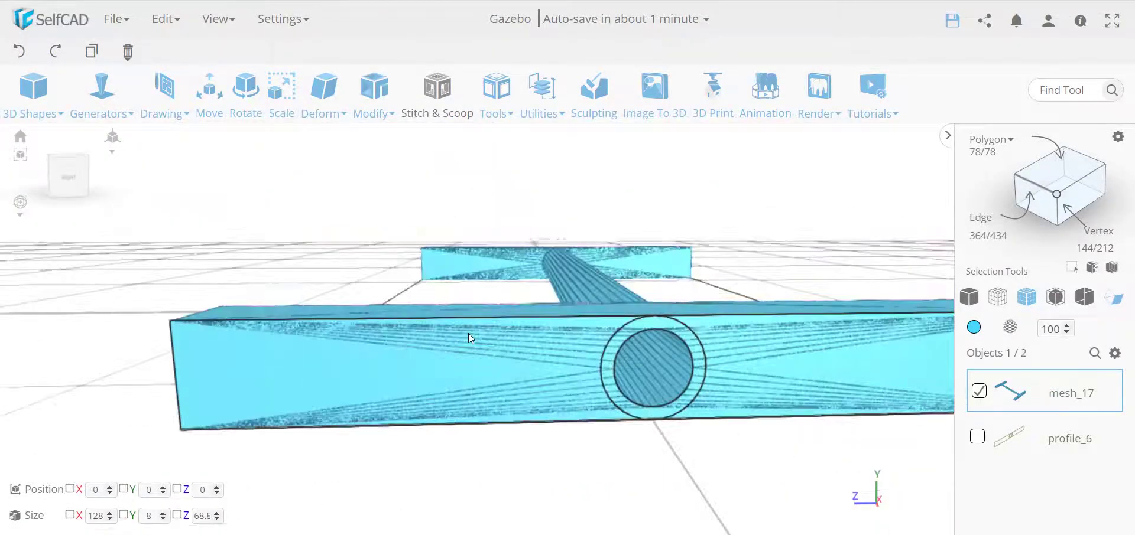
Deselect the merged mesh, select only profile_6 and hide it
{"action": "left_click", "coordinate": [978, 391]}
{"action": "left_click", "coordinate": [978, 437]}
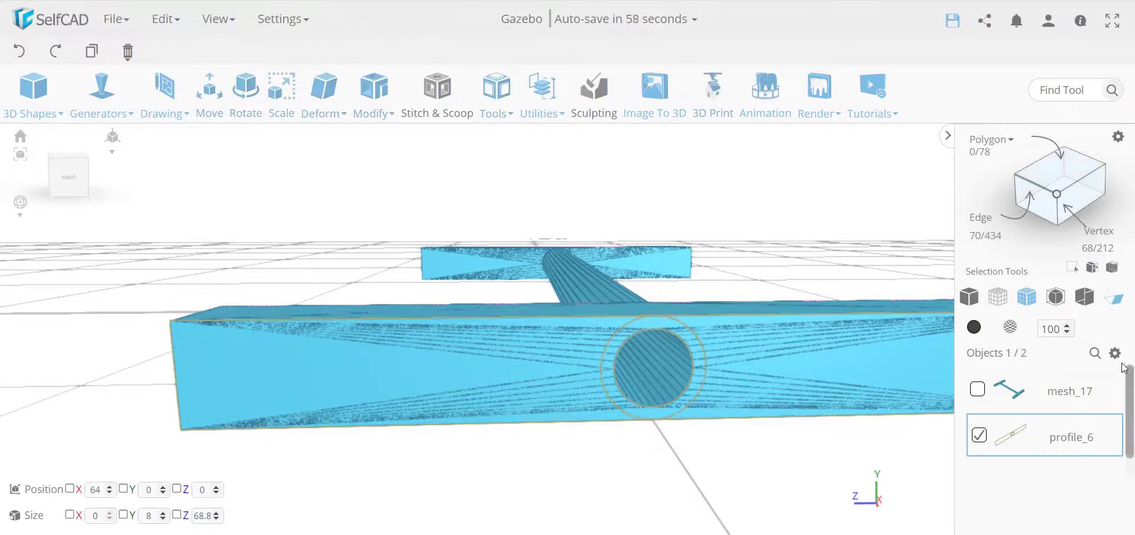
{"action": "left_click", "coordinate": [1115, 354]}
{"action": "left_click", "coordinate": [1099, 406]}
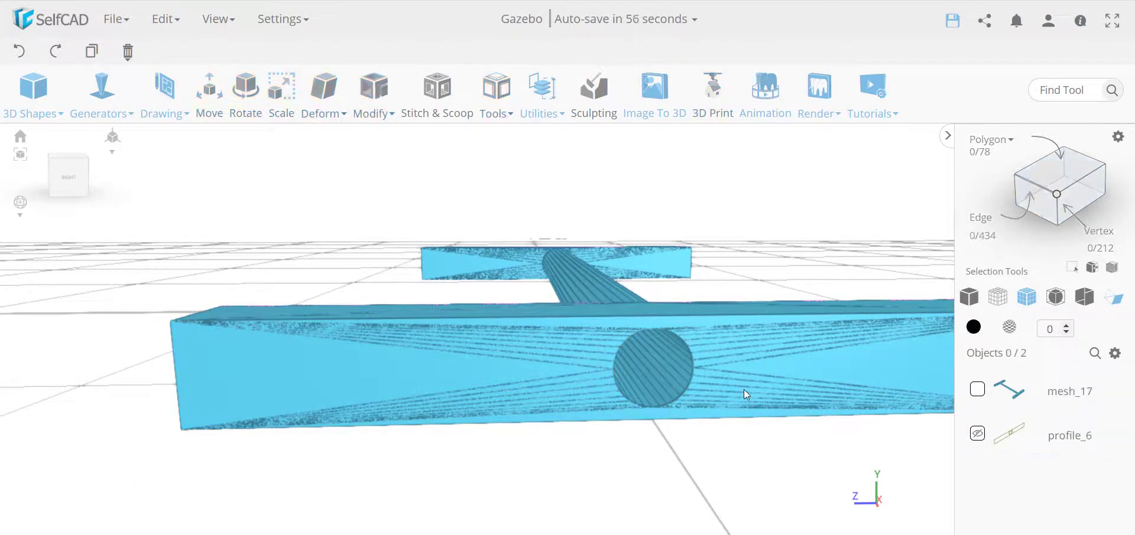
Run Flip Normals twice on mesh_17 to reverse and restore its face orientation, and inspect the beams and tube
{"action": "right_click_drag", "start_coordinate": [743, 390], "coordinate": [737, 388]}
{"action": "left_click", "coordinate": [737, 389]}
{"action": "left_click", "coordinate": [545, 107]}
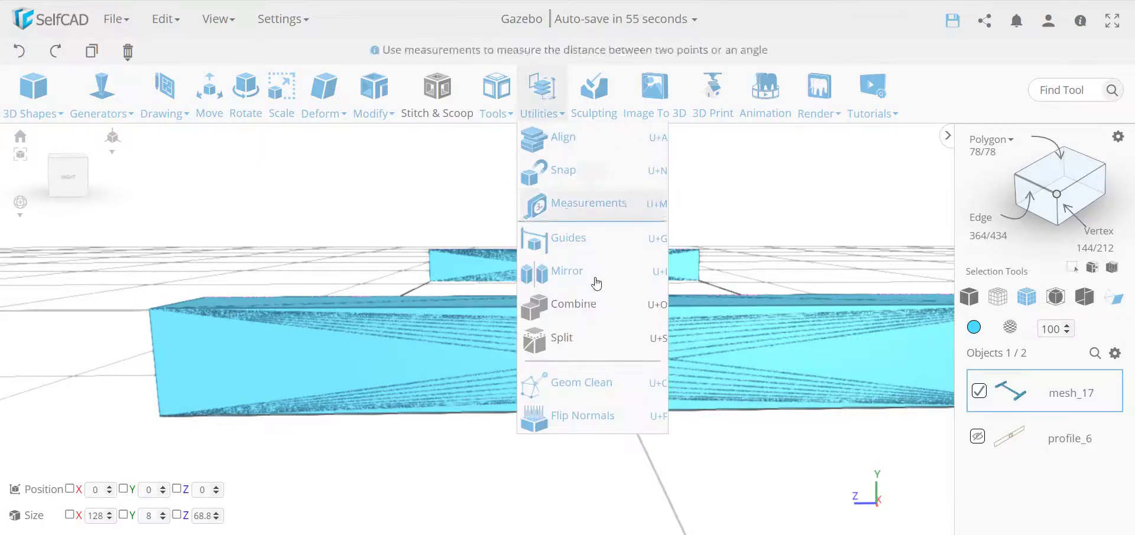
{"action": "left_click", "coordinate": [615, 422]}
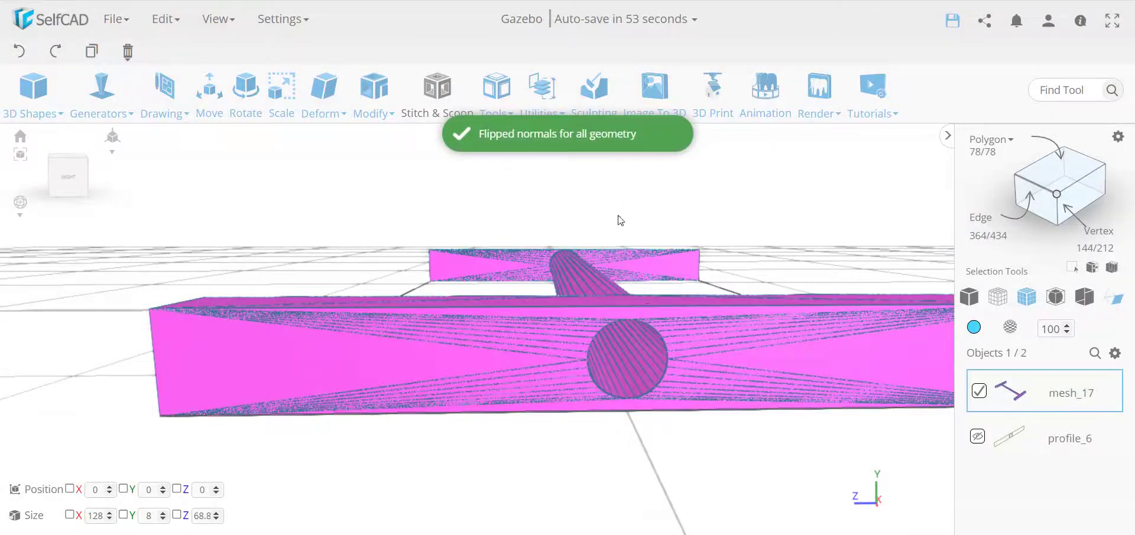
{"action": "left_click", "coordinate": [542, 94]}
{"action": "left_click", "coordinate": [622, 422]}
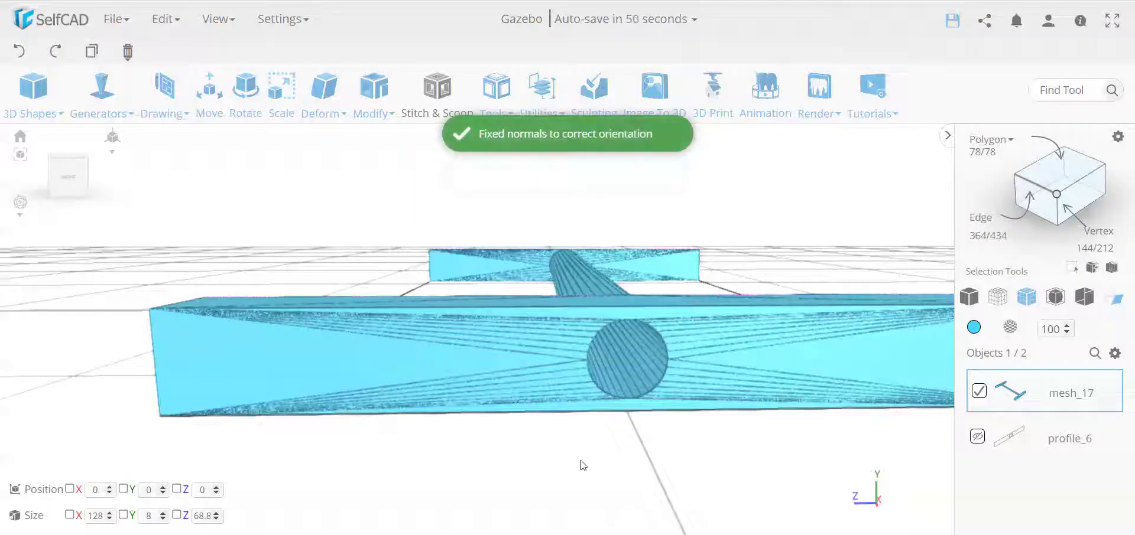
{"action": "left_click", "coordinate": [580, 459]}
{"action": "right_click_drag", "start_coordinate": [580, 460], "coordinate": [789, 461]}
{"action": "left_click_drag", "start_coordinate": [408, 375], "coordinate": [656, 390]}
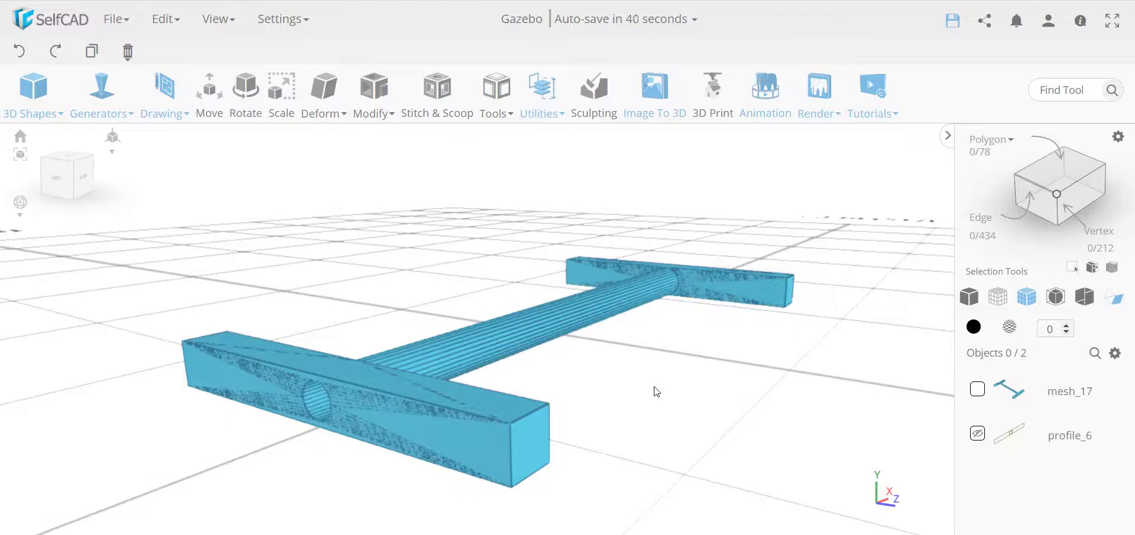
{"action": "left_click_drag", "start_coordinate": [541, 390], "coordinate": [489, 404]}
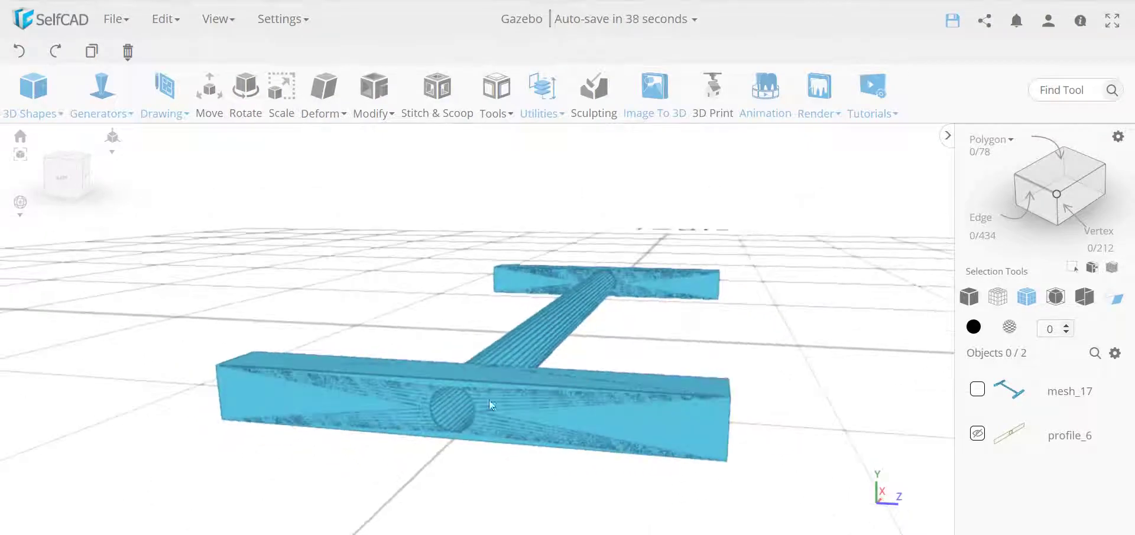